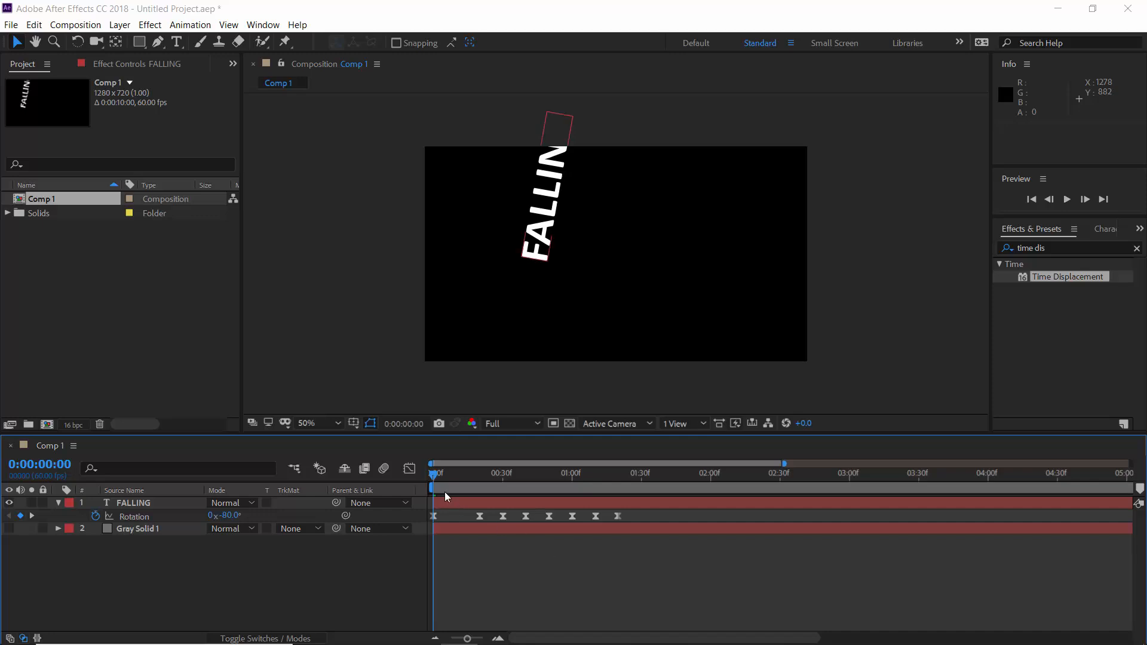
# Step: Scrub through the FALLING text's rotation animation and briefly show the hidden Gray Solid 1 gradient layer
pyautogui.moveTo(435, 480); pyautogui.dragTo(614, 486)
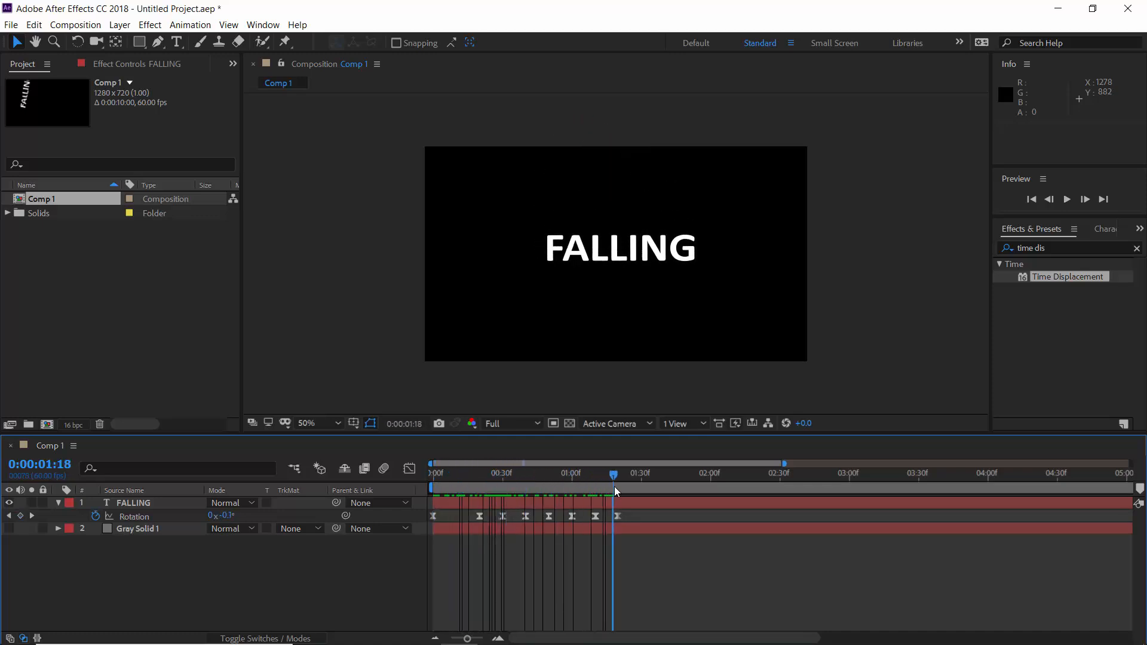
pyautogui.click(473, 529)
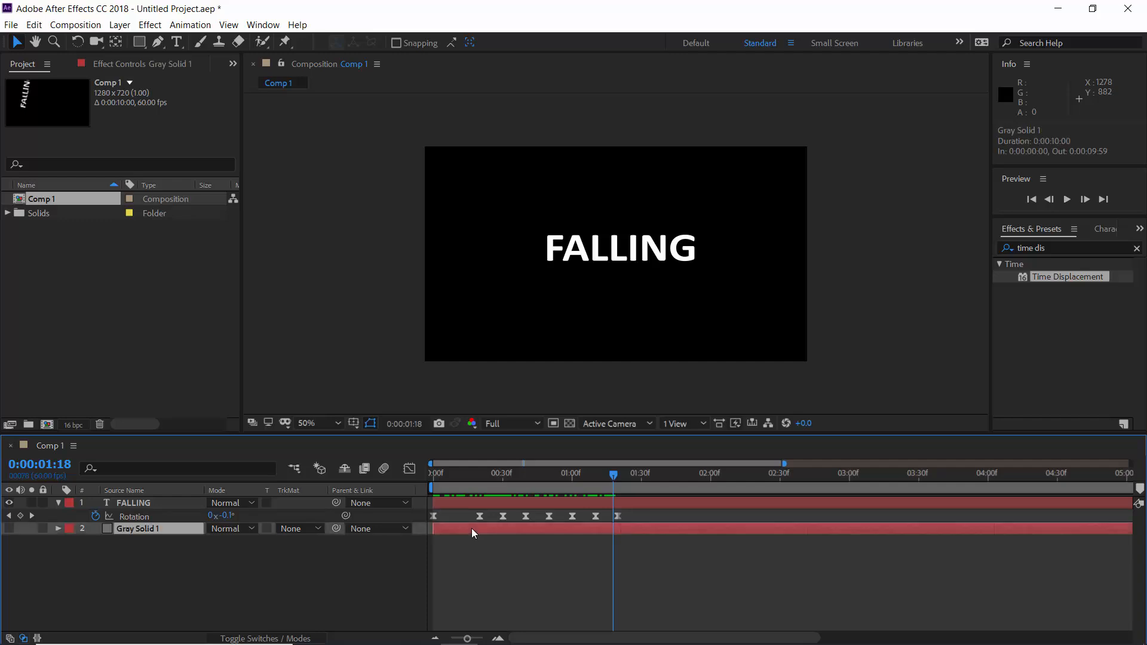
pyautogui.click(9, 528)
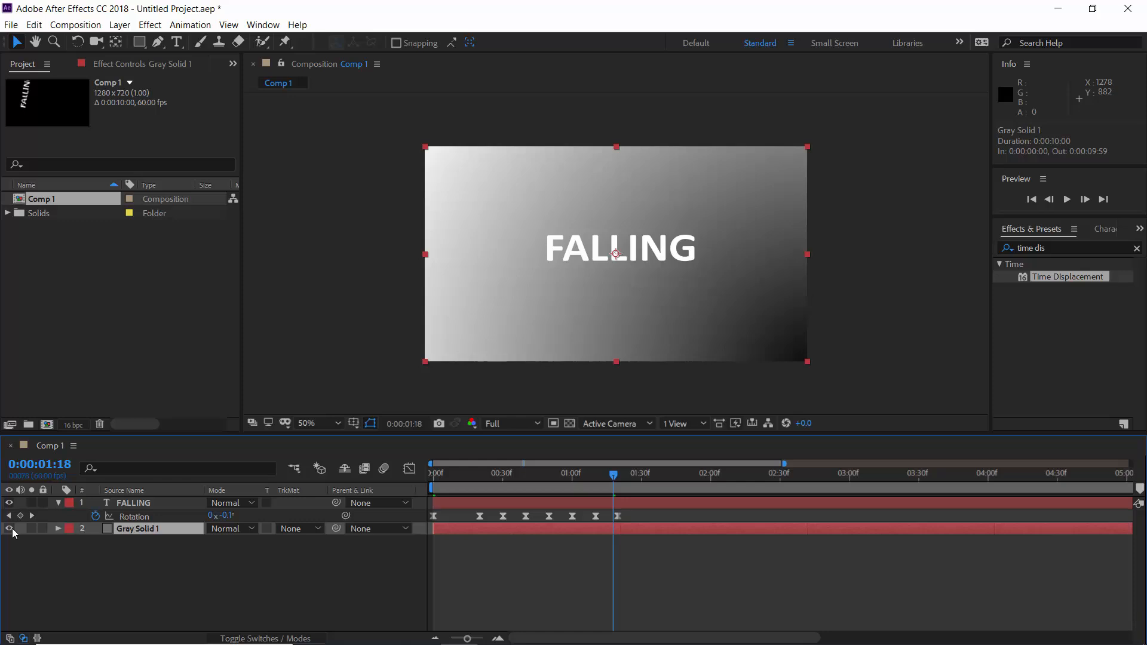
pyautogui.click(9, 529)
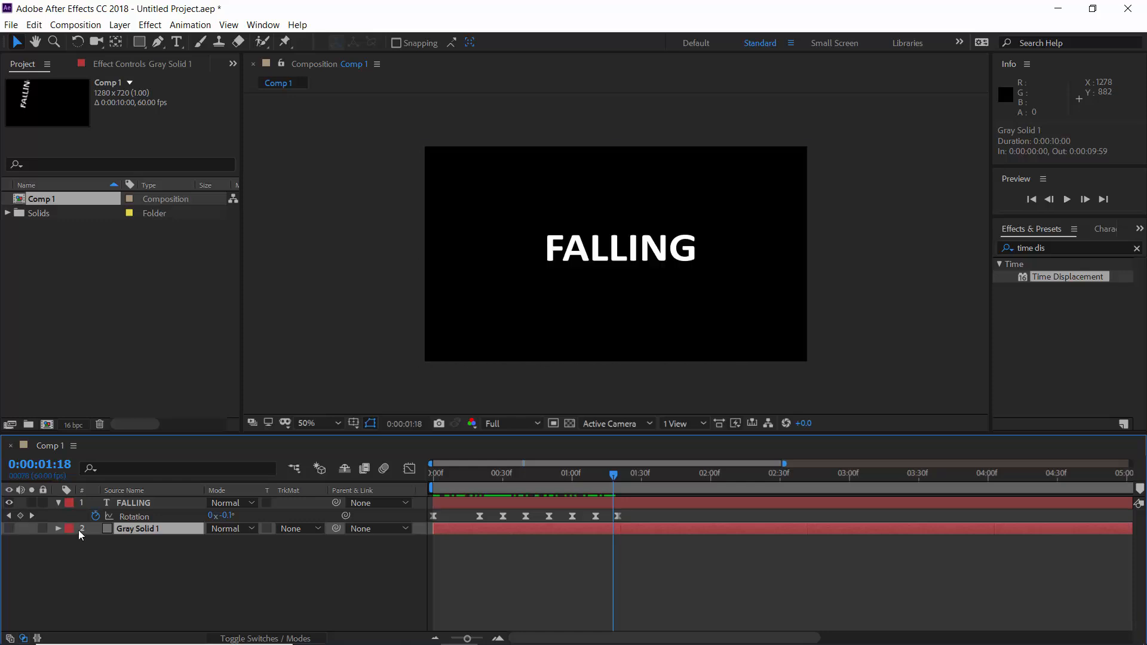
# Step: Apply Time Displacement to the FALLING text layer, using Gray Solid 1 with Effects & Masks as the displacement layer
pyautogui.click(152, 502)
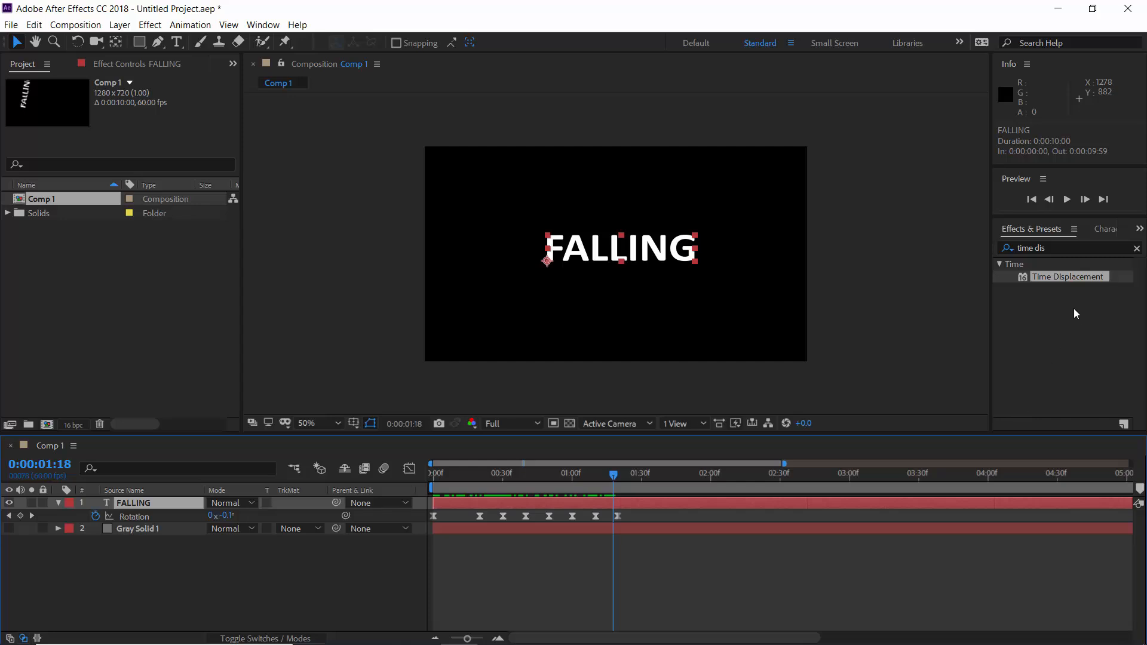
pyautogui.moveTo(697, 504); pyautogui.dragTo(695, 505)
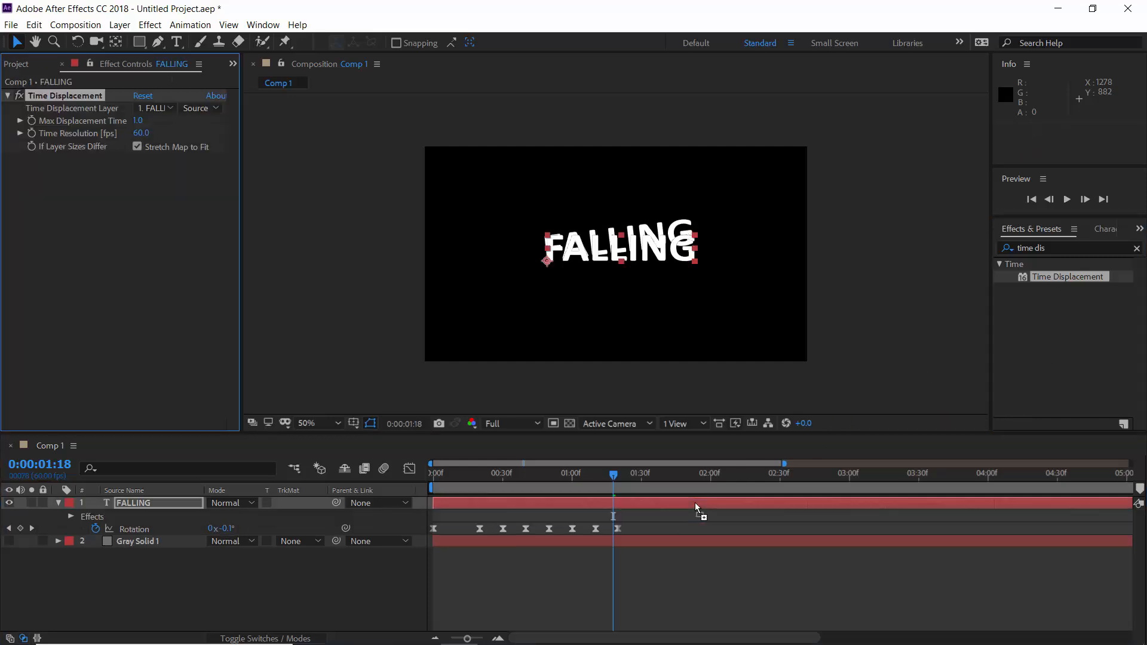
pyautogui.click(160, 111)
pyautogui.click(159, 156)
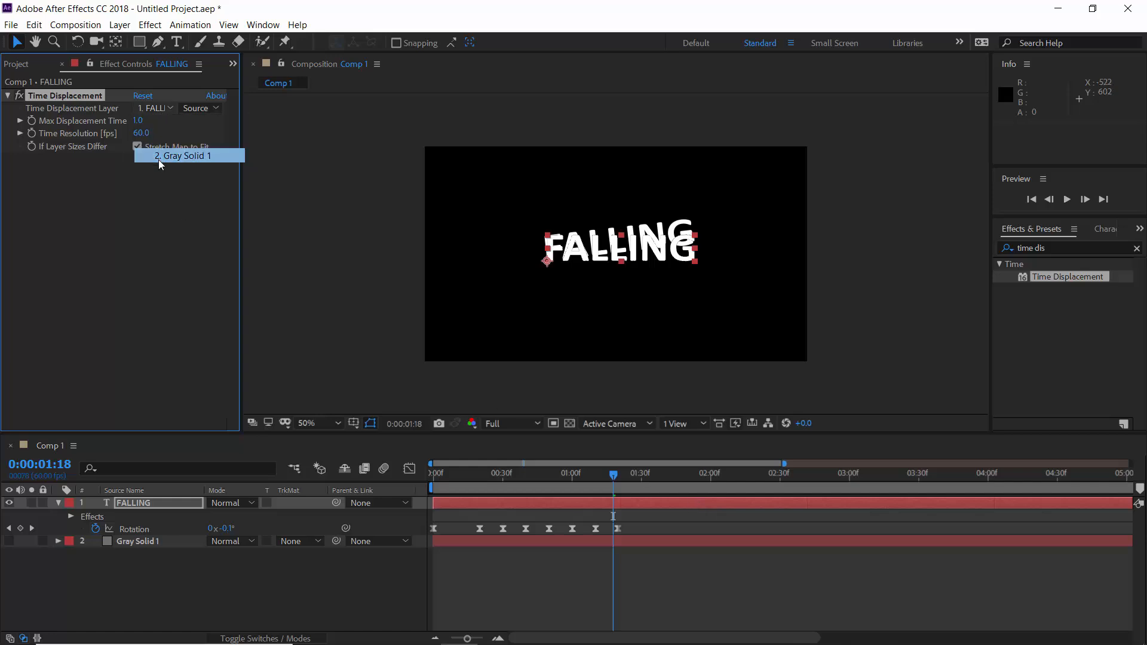
pyautogui.click(210, 109)
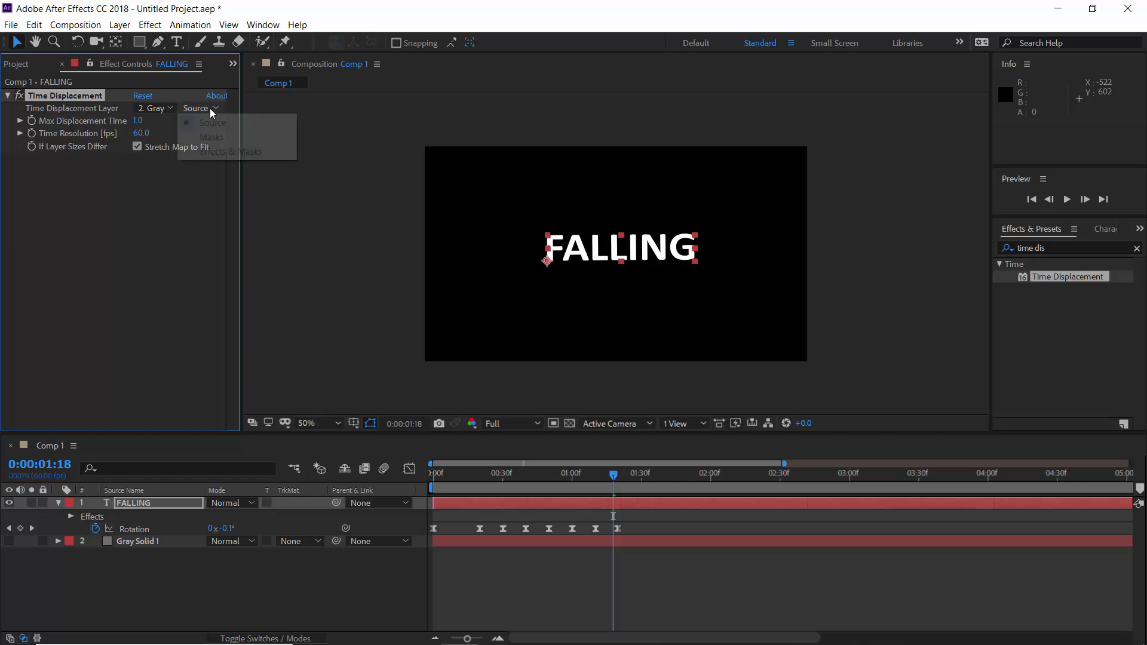
pyautogui.click(217, 156)
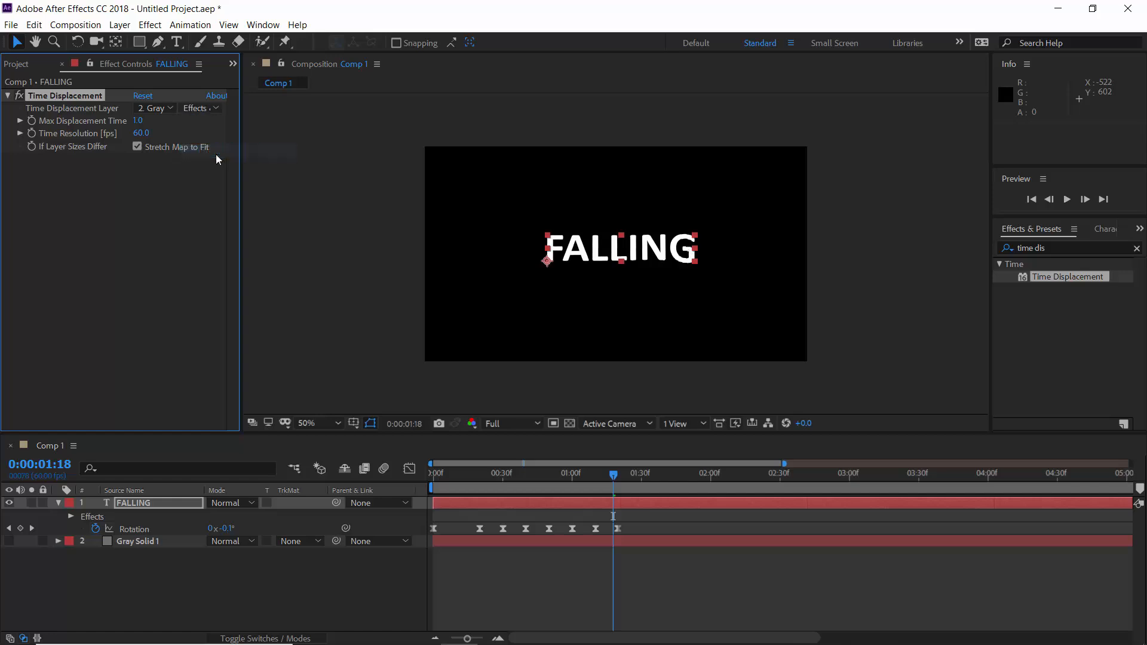
# Step: Set the Time Displacement effect's time resolution to 30 fps and its max displacement time to 0.1
pyautogui.click(143, 134)
pyautogui.write('30')
pyautogui.press('Return')
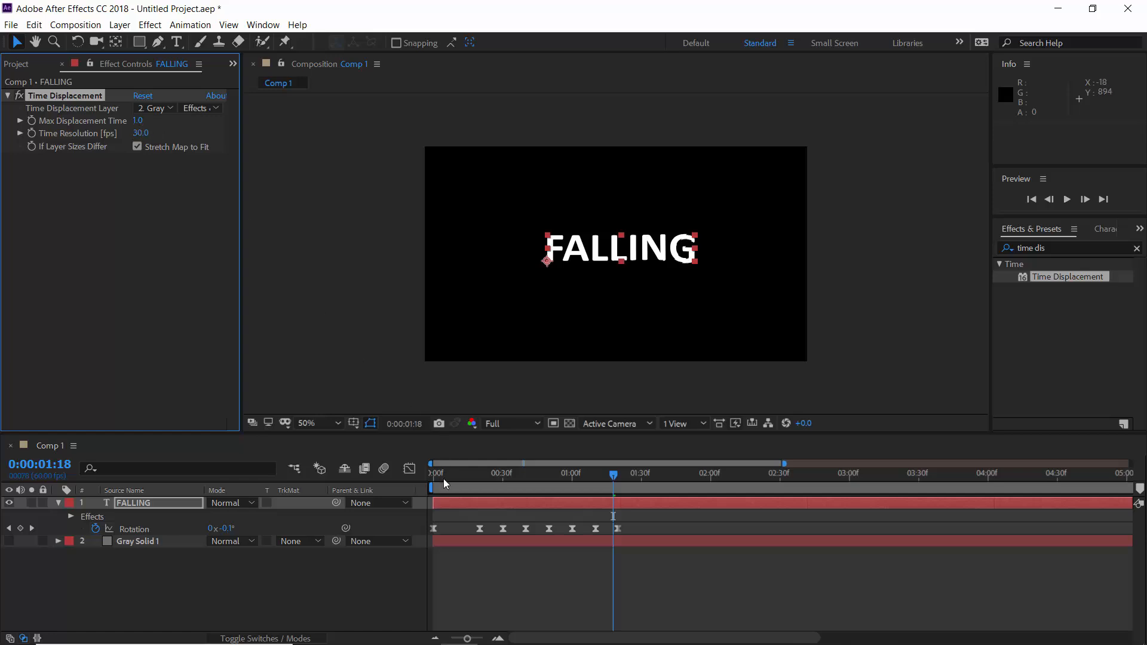
pyautogui.click(436, 485)
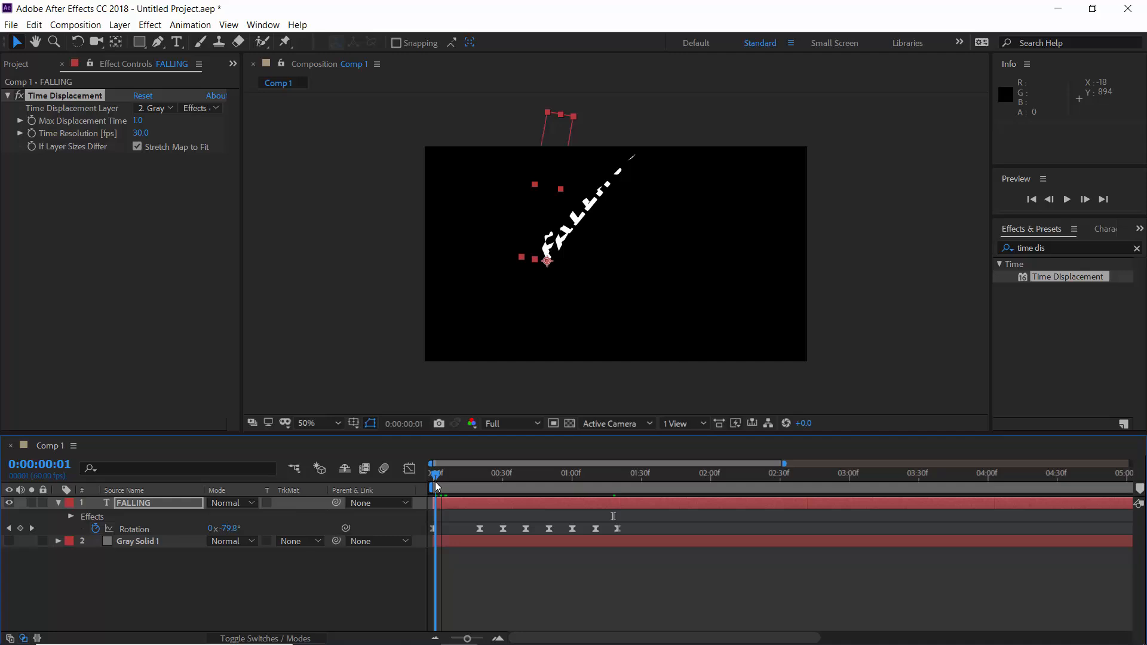
pyautogui.click(137, 120)
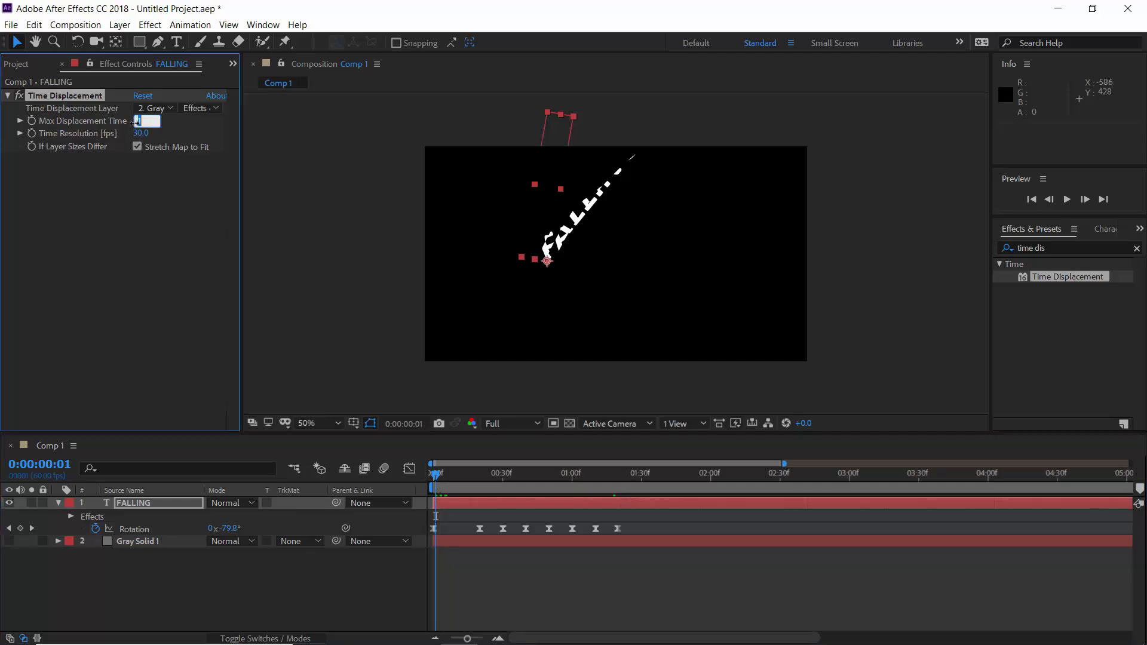
pyautogui.write('0.1')
pyautogui.press('Return')
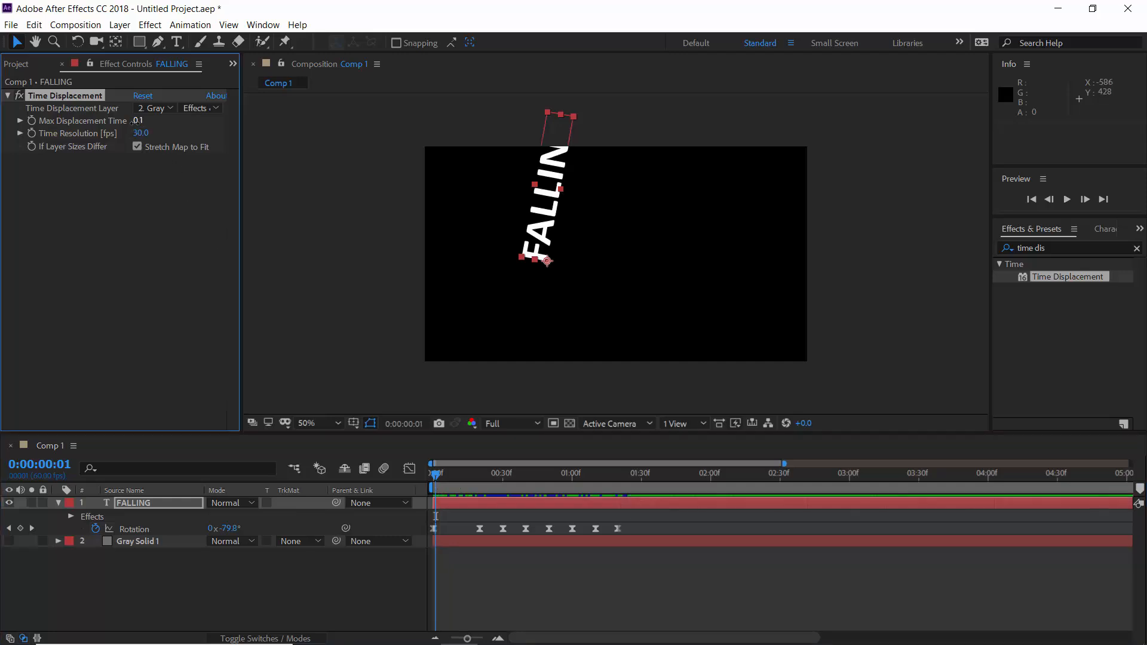
# Step: Preview the displaced FALLING text animation from the start of the composition
pyautogui.click(434, 475)
pyautogui.press('space')
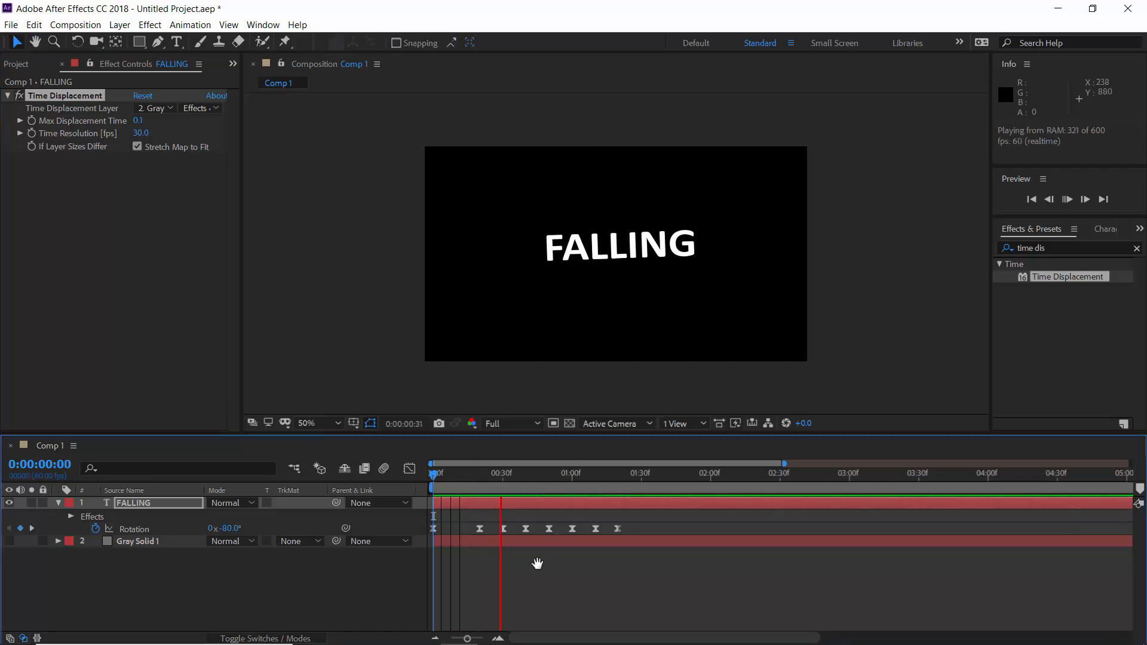
pyautogui.press('space')
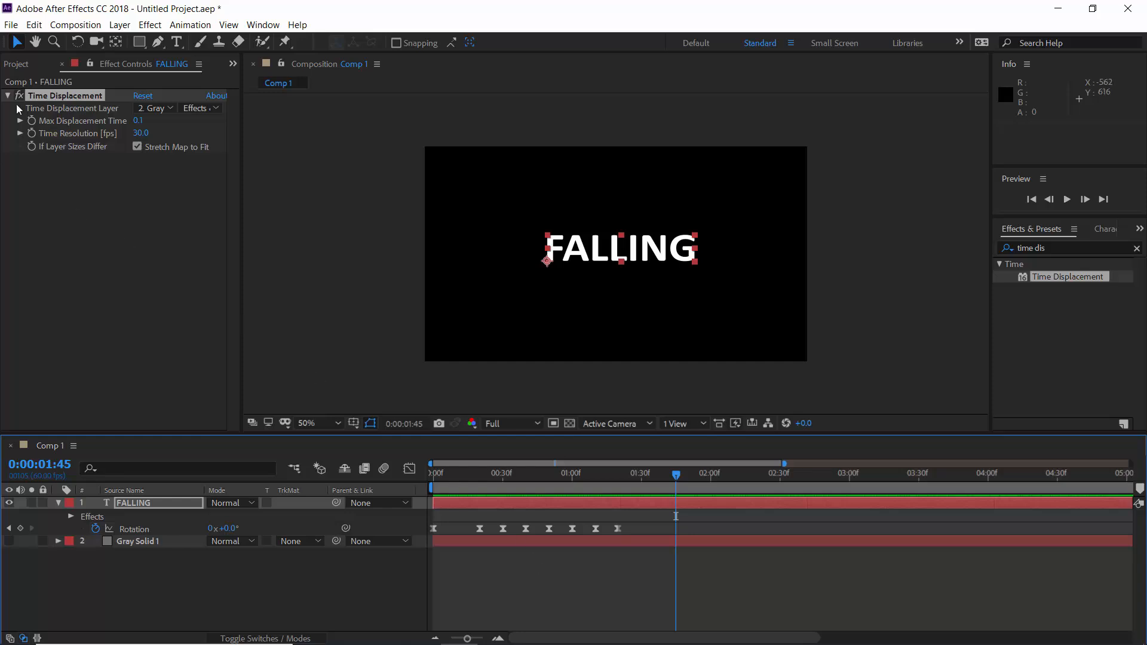
# Step: Cycle the project's color depth through its available settings, including 32 bpc
pyautogui.click(17, 64)
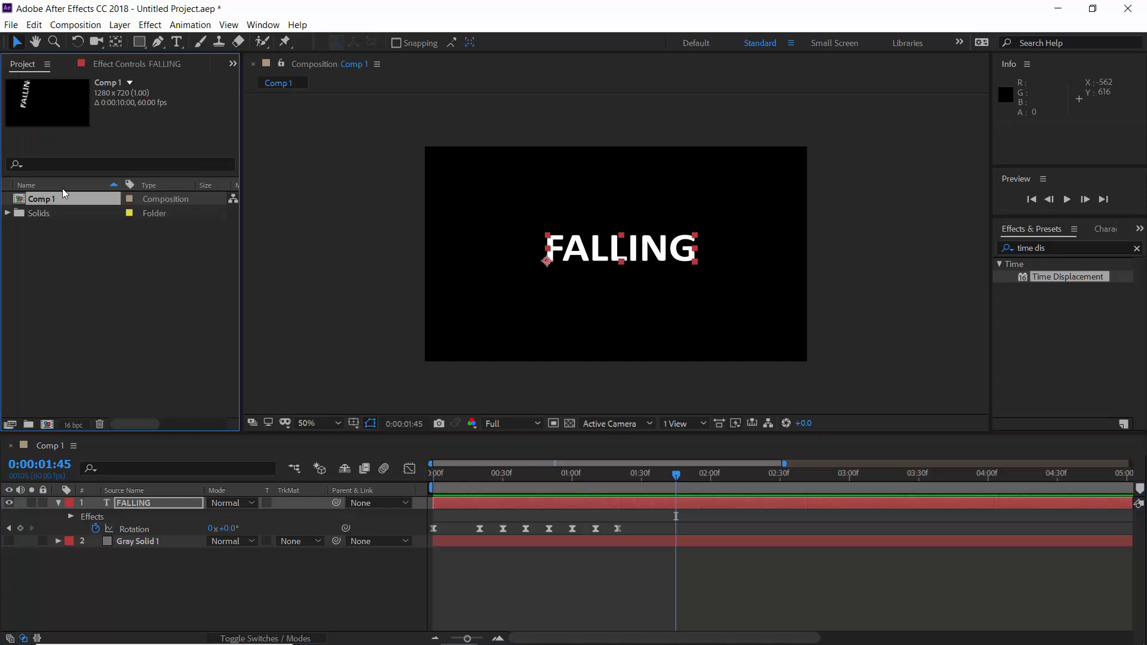
pyautogui.keyDown('alt'); pyautogui.click(73, 425); pyautogui.keyUp('alt')
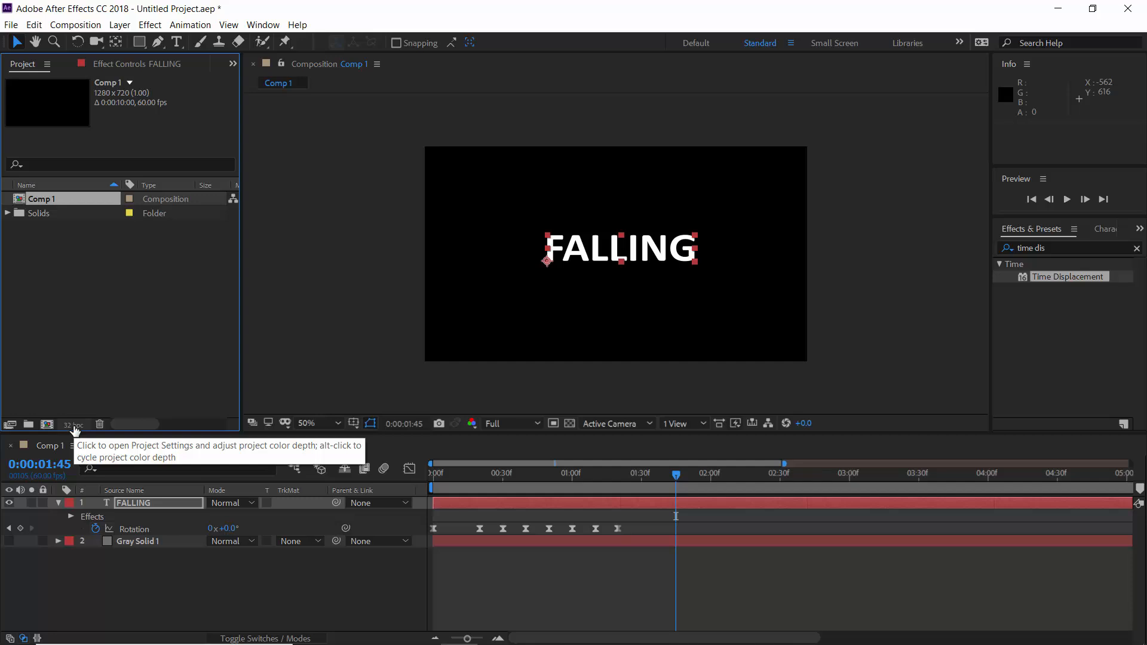
pyautogui.keyDown('alt'); pyautogui.click(73, 425); pyautogui.keyUp('alt')
pyautogui.keyDown('alt'); pyautogui.click(74, 426); pyautogui.keyUp('alt')
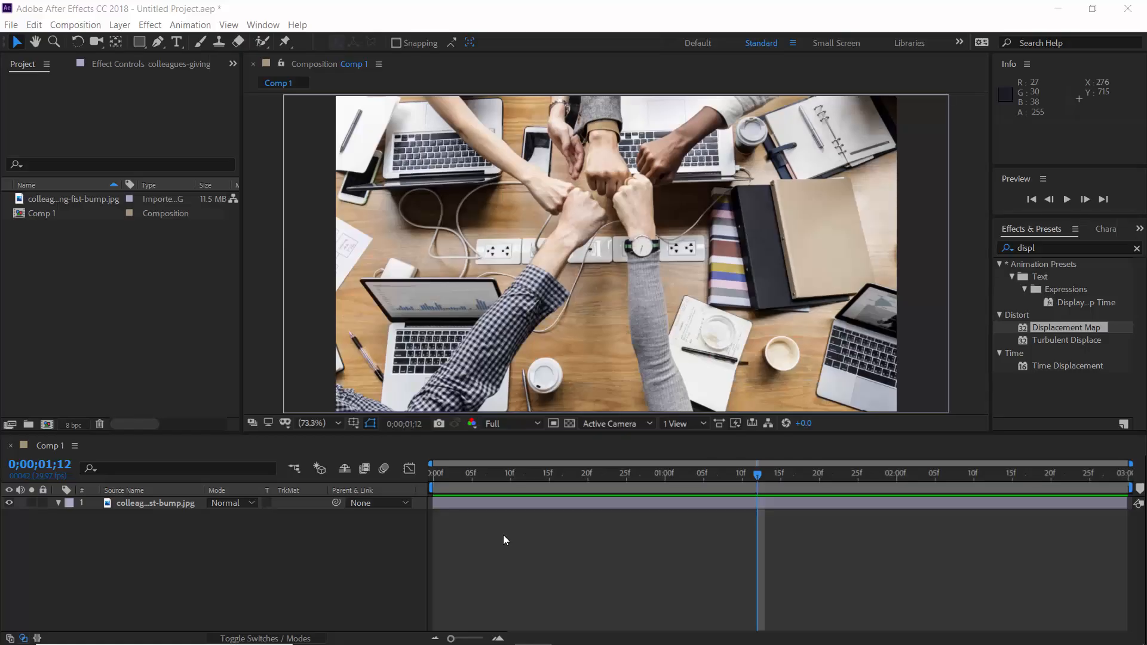
# Step: Create a second composition, Comp 2, at 1280 x 720 and 29.97 fps with a 3-second duration
pyautogui.click(503, 535)
pyautogui.click(501, 503)
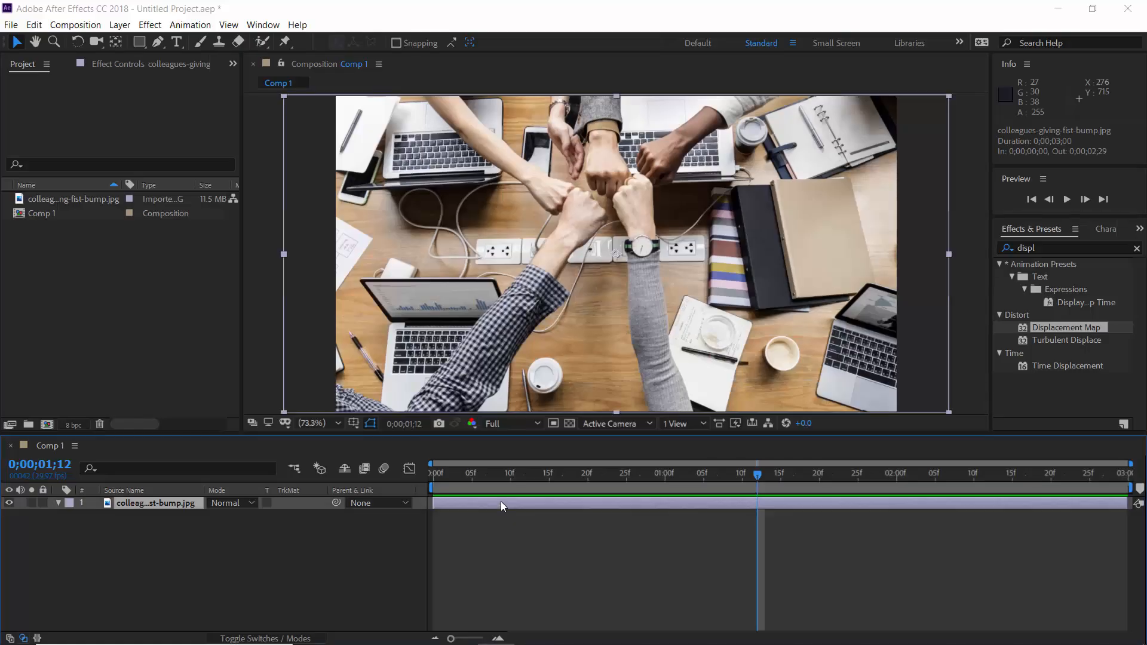
pyautogui.click(76, 24)
pyautogui.click(102, 38)
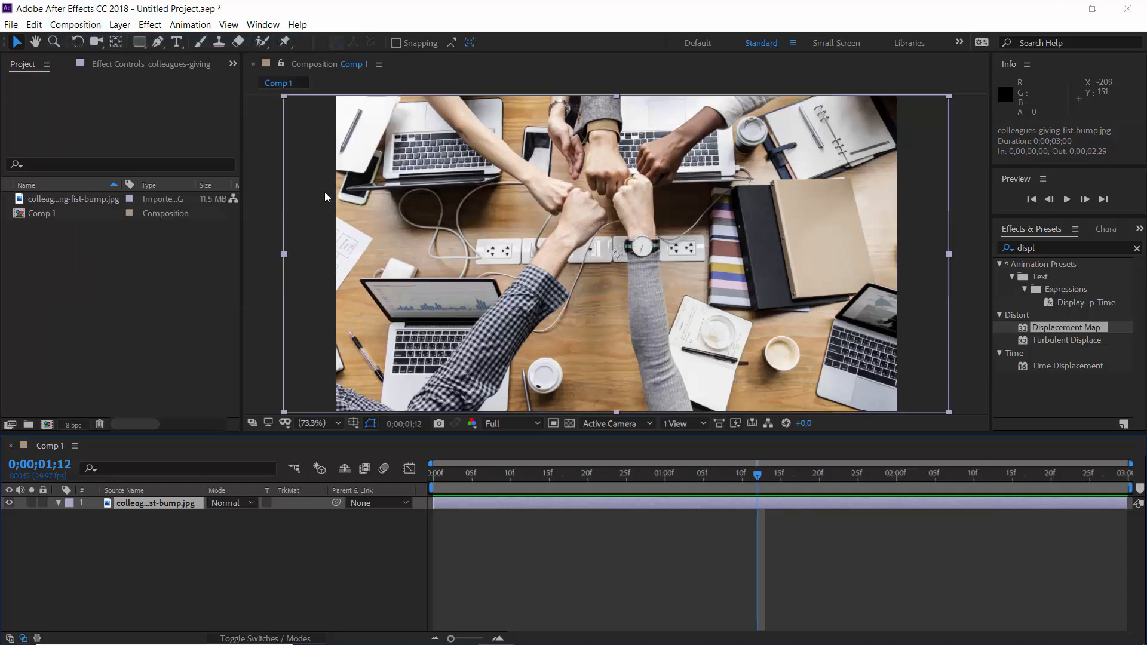
pyautogui.click(707, 438)
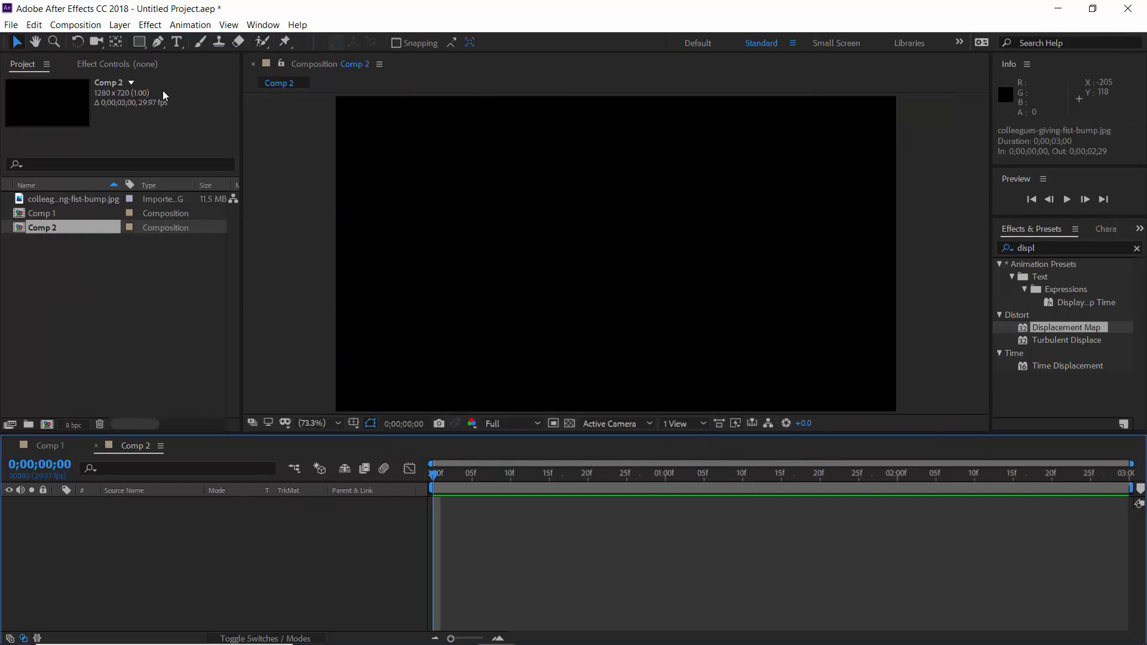
# Step: Add a dark gray solid layer with color 4B4B4B at 1280 x 720 px to Comp 2
pyautogui.click(120, 24)
pyautogui.moveTo(125, 42)
pyautogui.click(358, 55)
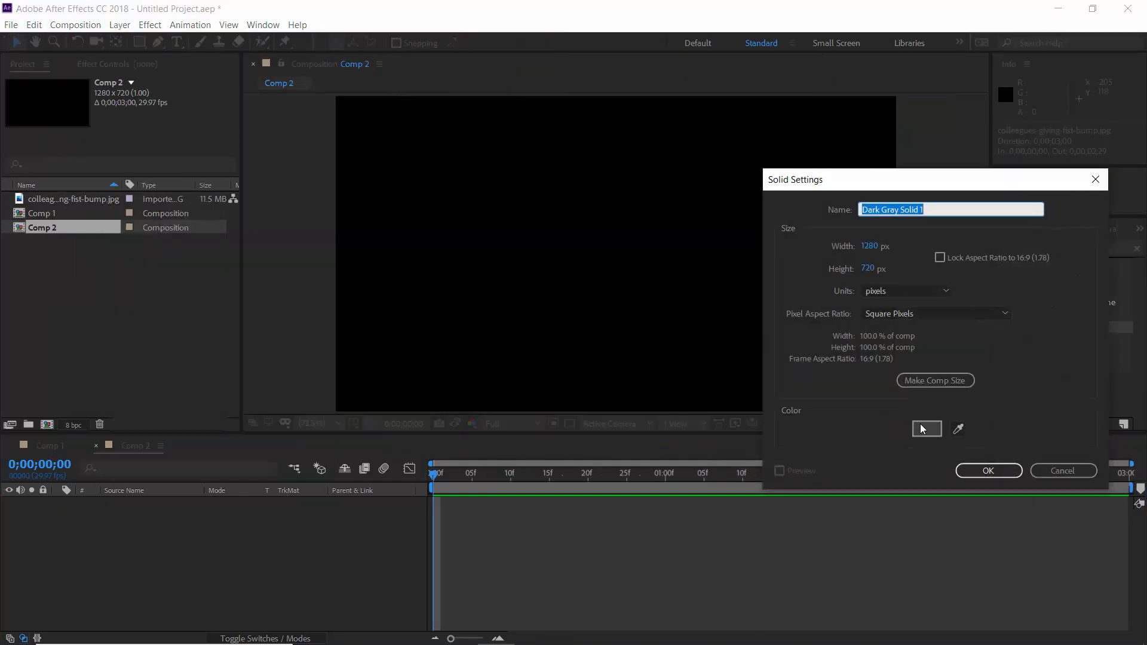
pyautogui.click(926, 429)
pyautogui.moveTo(775, 323)
pyautogui.mouseDown()
pyautogui.moveTo(773, 299)
pyautogui.moveTo(775, 351)
pyautogui.mouseUp()
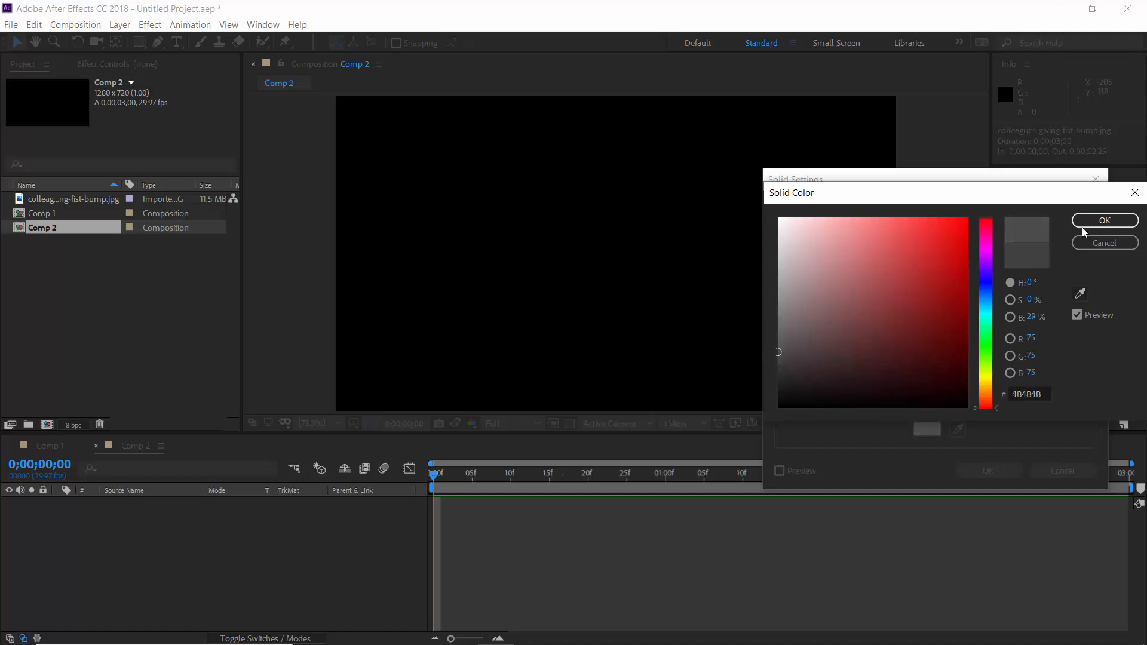
pyautogui.click(1099, 220)
pyautogui.click(989, 471)
# Step: Draw a closed red triangle with the Pen tool on a new shape layer, spanning the full height of Comp 2
pyautogui.click(315, 323)
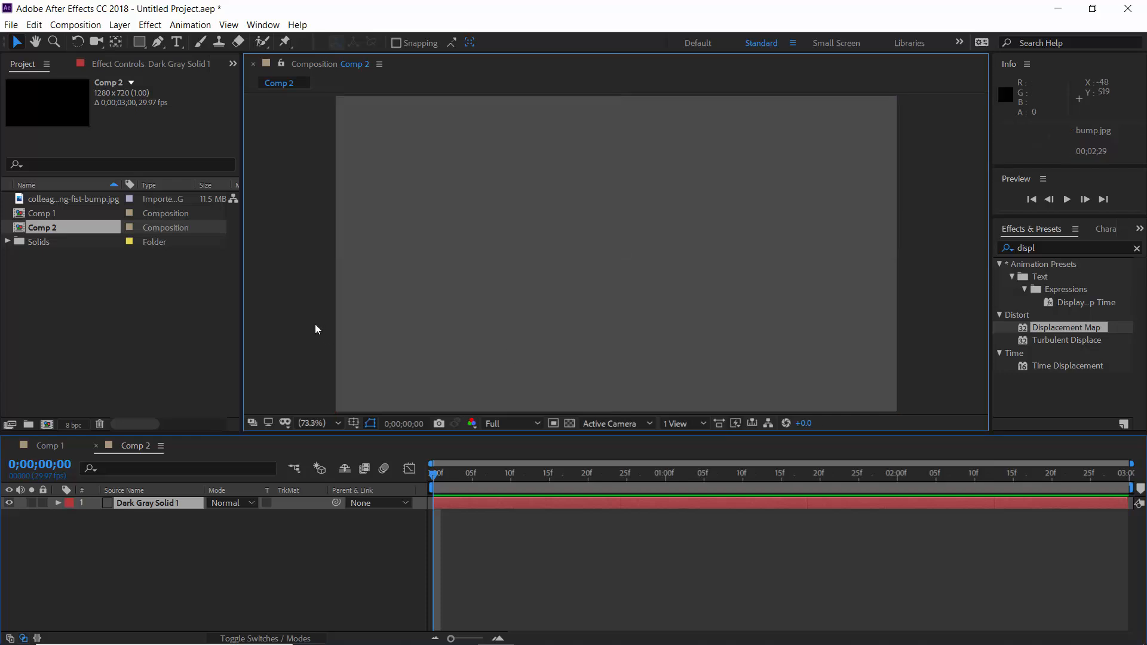
pyautogui.click(160, 43)
pyautogui.press(',')
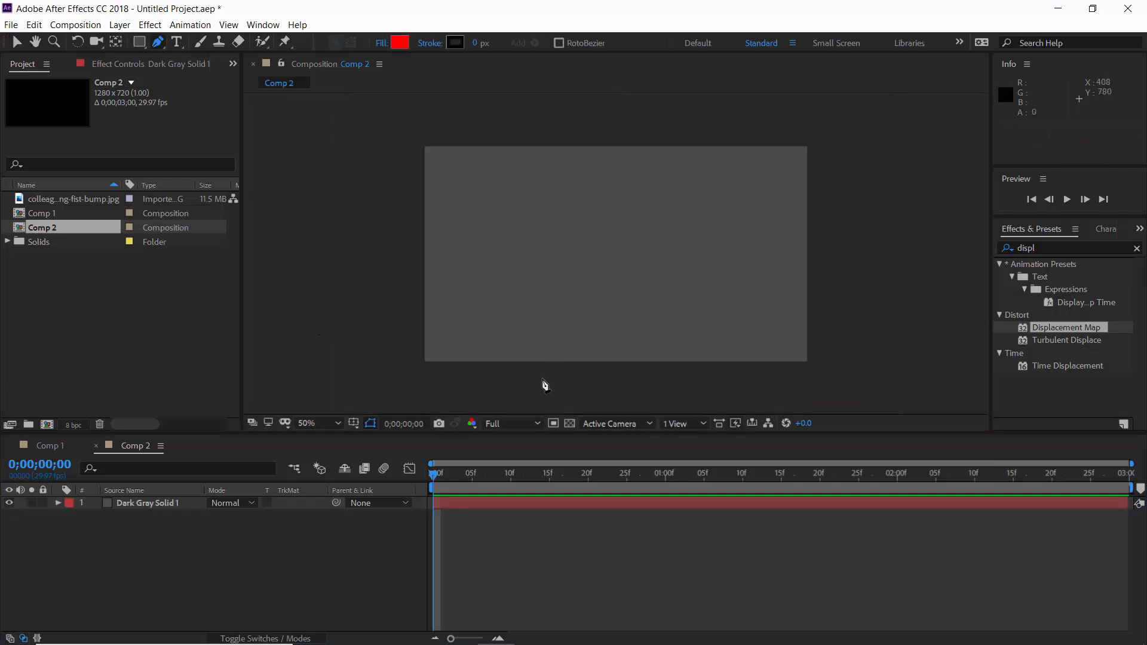
pyautogui.click(508, 370)
pyautogui.click(602, 141)
pyautogui.click(717, 371)
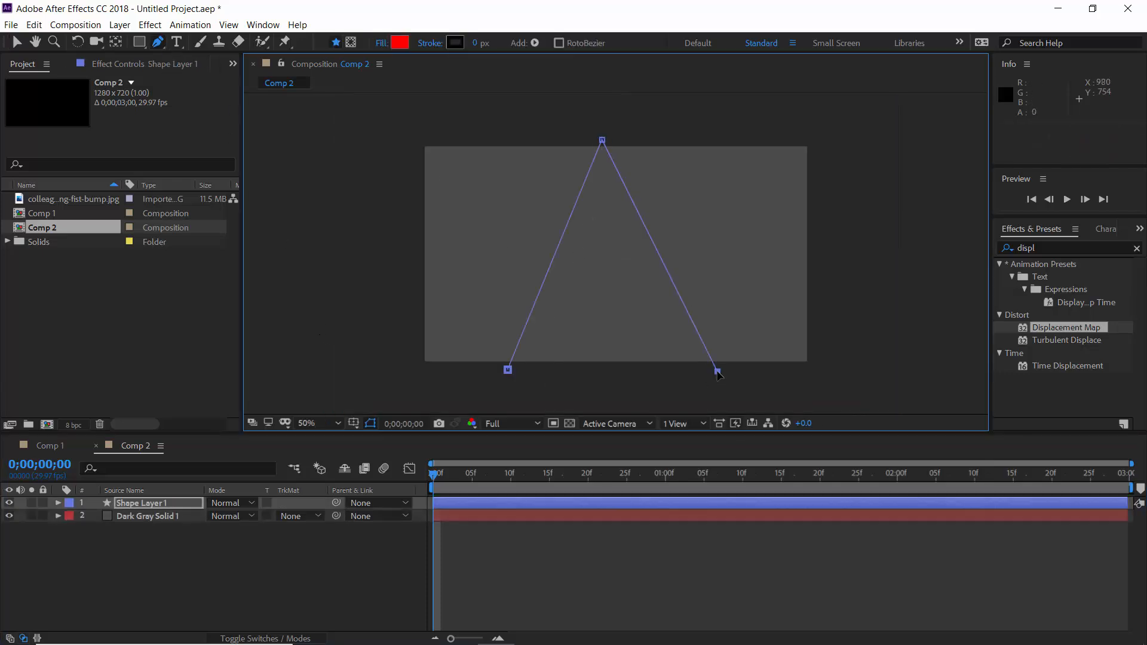
pyautogui.click(507, 369)
# Step: Widen the triangle by moving both base corners outward, shift its apex slightly toward the center, and deselect the shape layer
pyautogui.moveTo(600, 142); pyautogui.dragTo(608, 141)
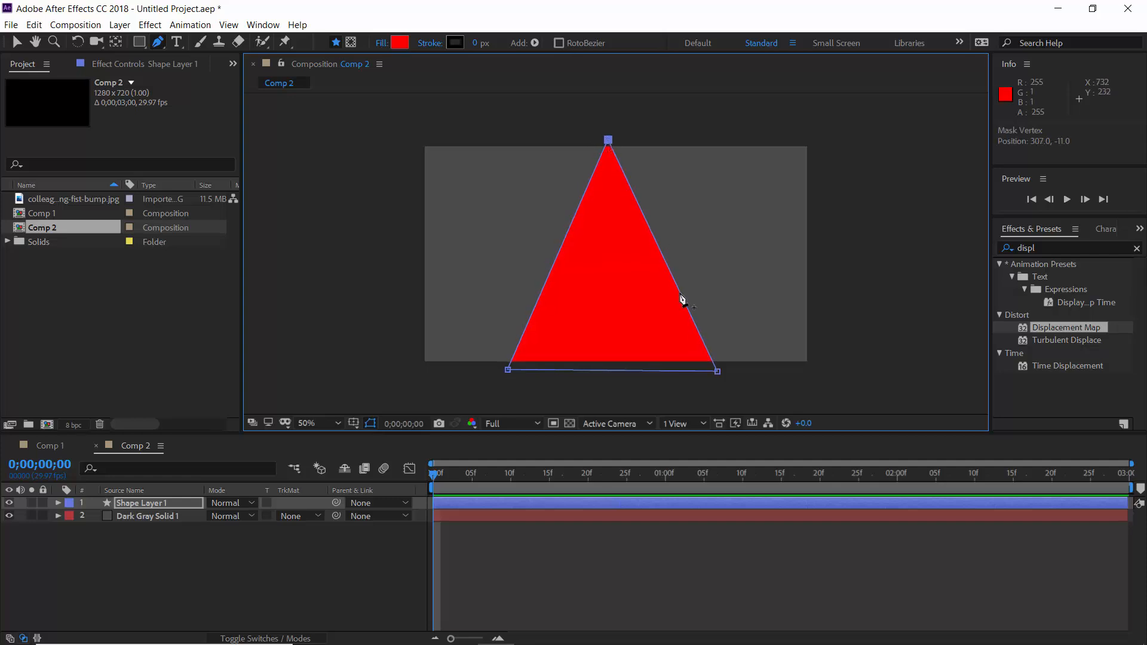
pyautogui.moveTo(717, 371); pyautogui.dragTo(739, 375)
pyautogui.moveTo(507, 369); pyautogui.dragTo(502, 371)
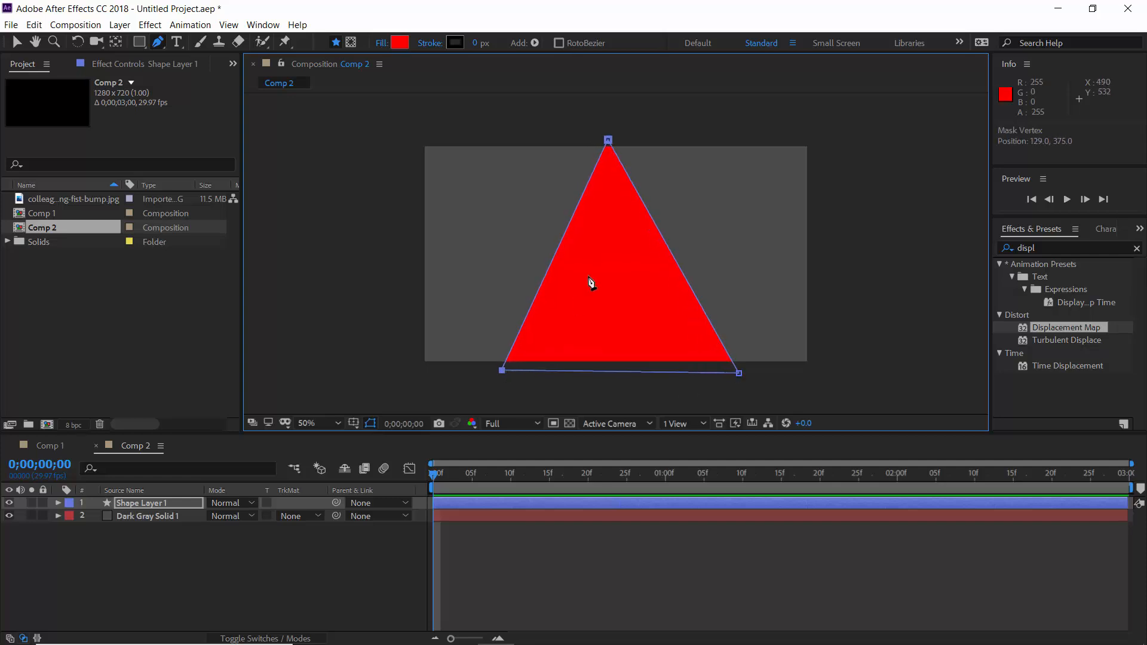
pyautogui.moveTo(609, 141); pyautogui.dragTo(610, 139)
pyautogui.click(18, 42)
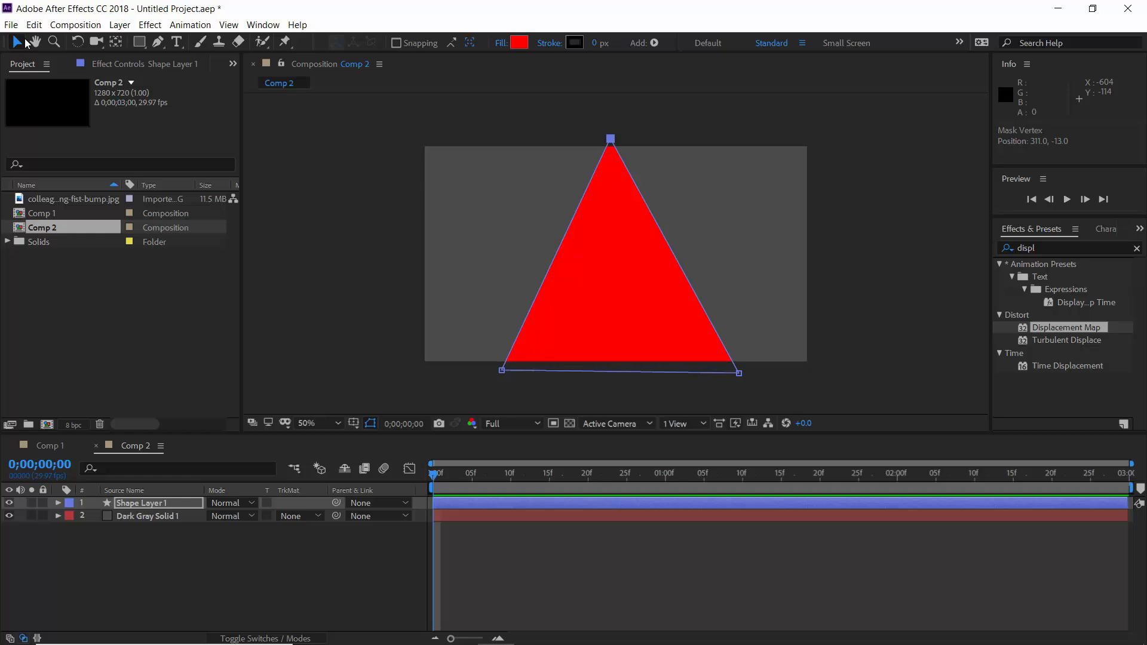
pyautogui.click(225, 558)
# Step: Place Comp 2 in Comp 1 as a layer beneath the fist-bump photo
pyautogui.click(50, 446)
pyautogui.click(50, 446)
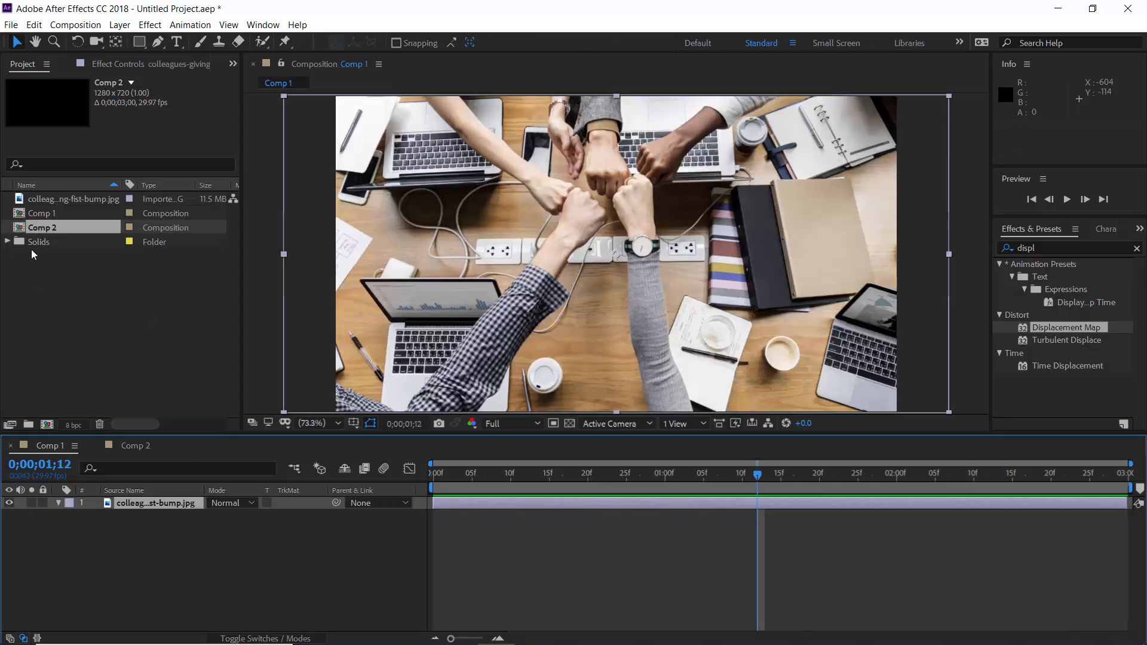
pyautogui.moveTo(42, 228); pyautogui.dragTo(178, 558)
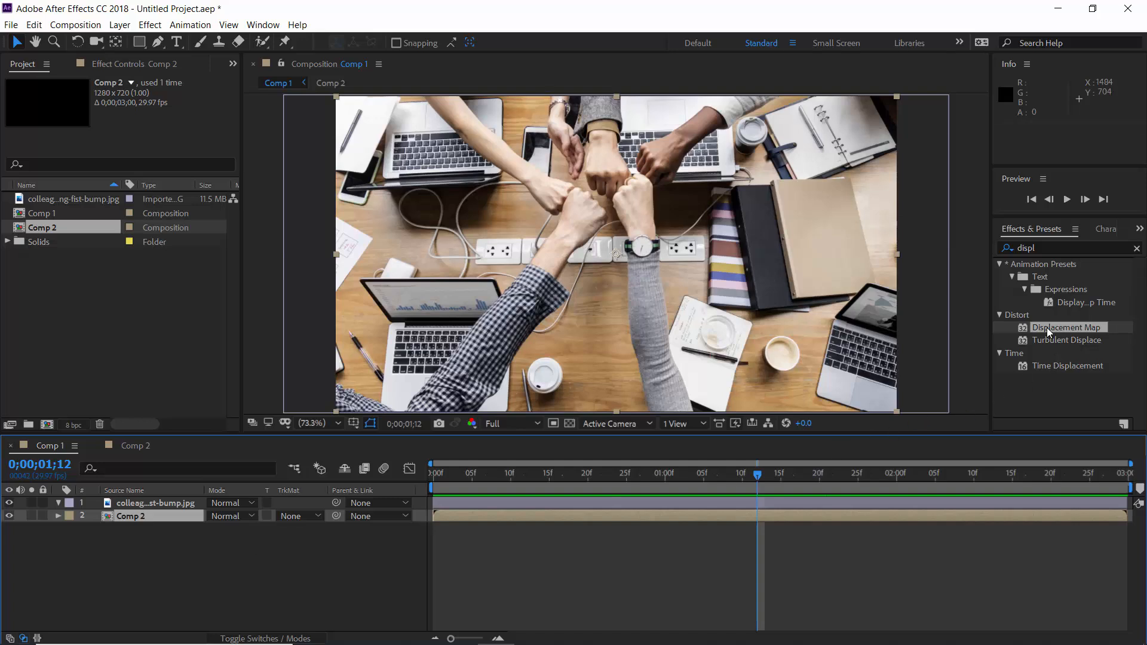
# Step: Apply the Displacement Map effect to the fist-bump photo and choose Comp 2 as the displacement map layer
pyautogui.moveTo(1046, 328); pyautogui.dragTo(767, 303)
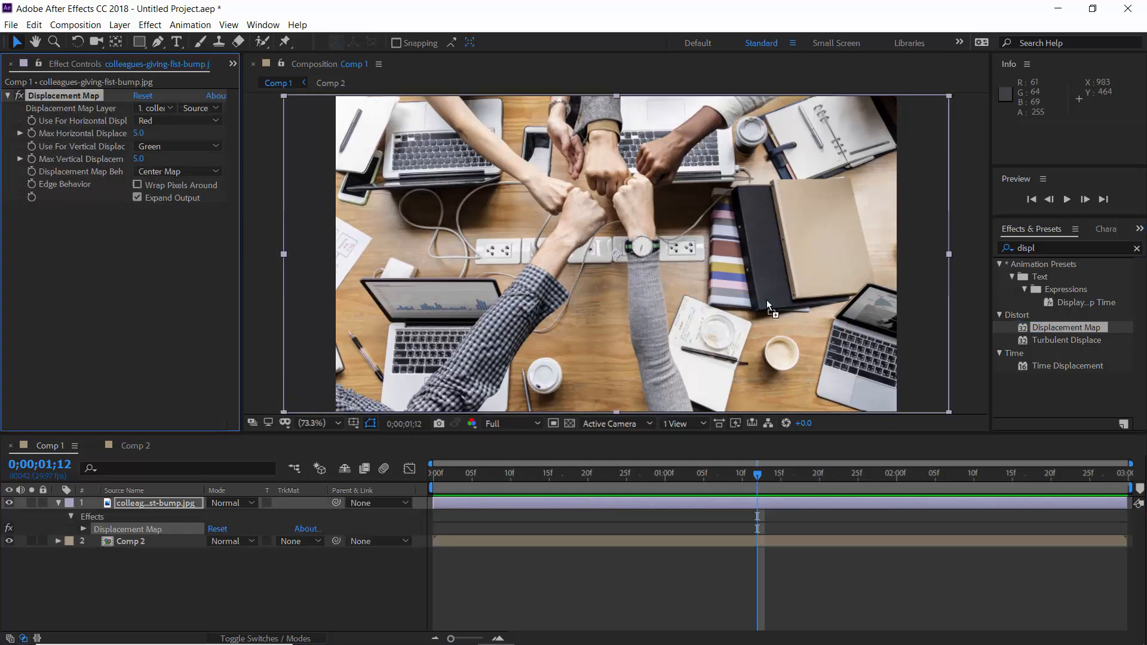
pyautogui.click(164, 108)
pyautogui.click(174, 156)
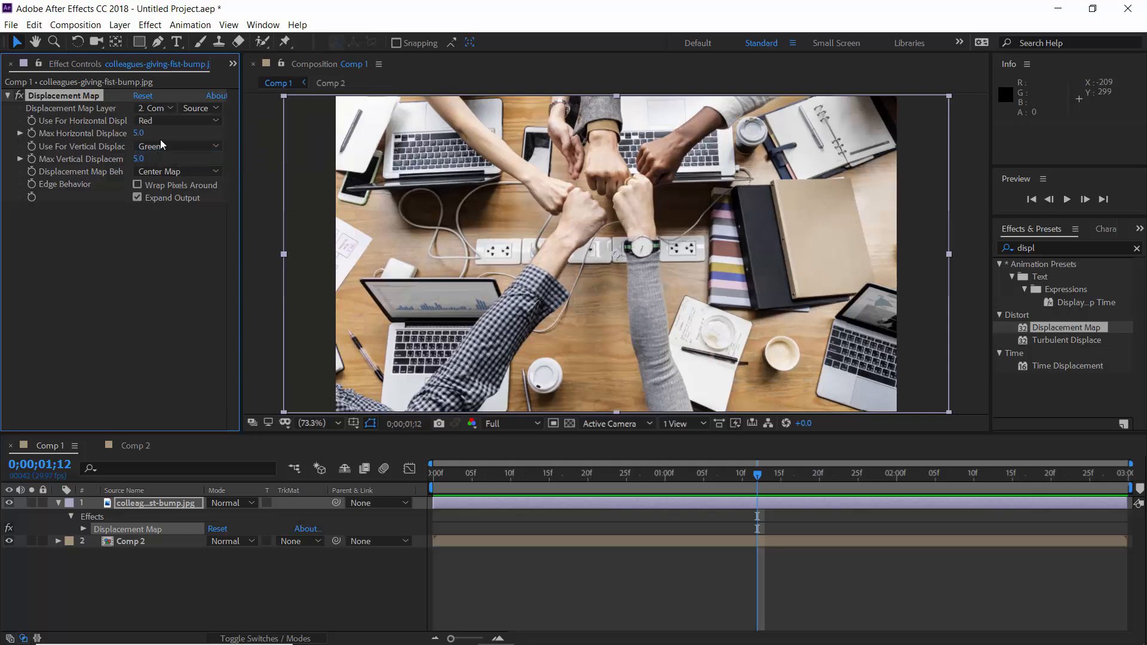
# Step: Set the Displacement Map's max horizontal and max vertical displacement to 0
pyautogui.click(143, 134)
pyautogui.write('50')
pyautogui.press('Tab')
pyautogui.press('Return')
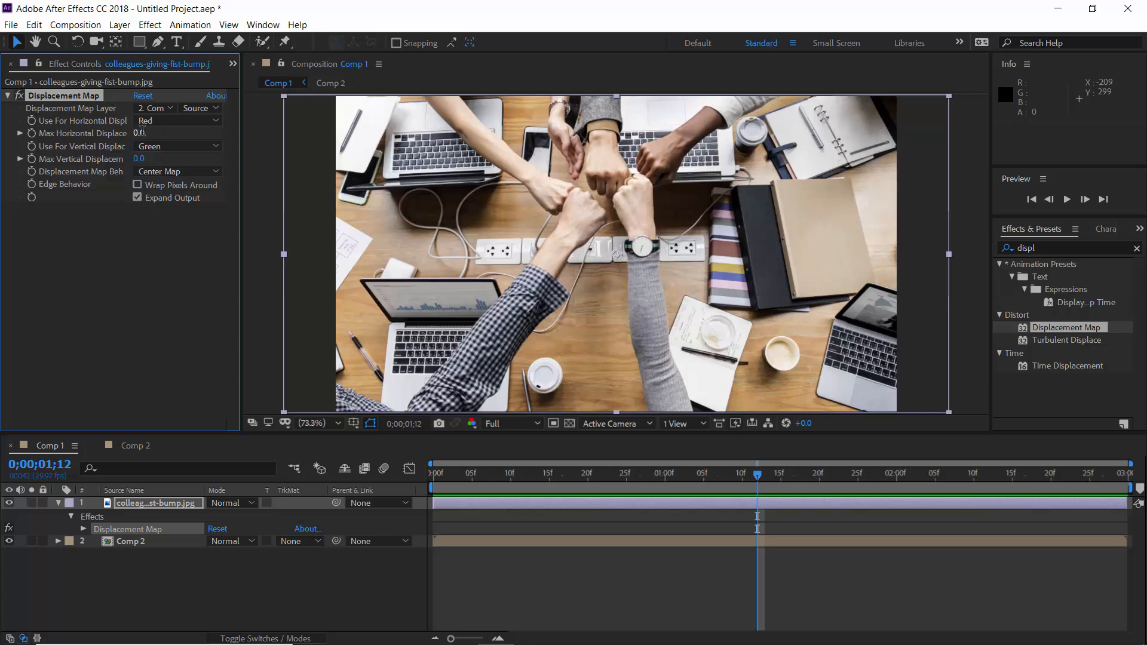
# Step: Set the Displacement Map to use Luminance for both horizontal and vertical displacement
pyautogui.click(160, 122)
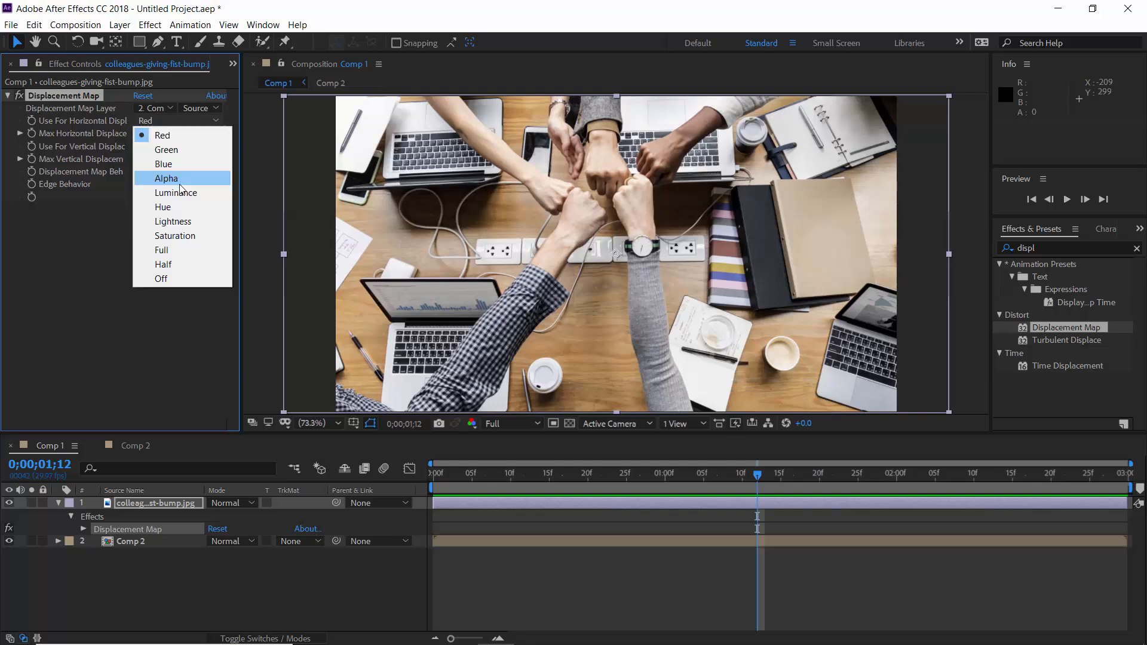
pyautogui.click(174, 190)
pyautogui.click(171, 146)
pyautogui.click(185, 217)
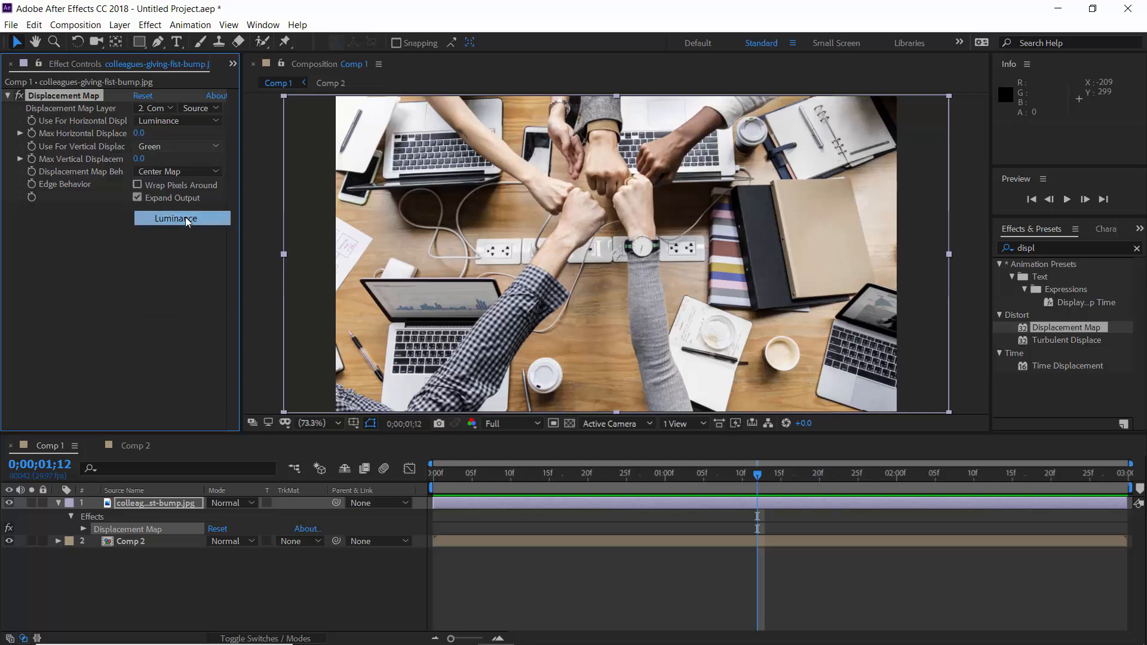
# Step: At the start of Comp 1, set the Displacement Map's max vertical displacement to 9000
pyautogui.click(434, 473)
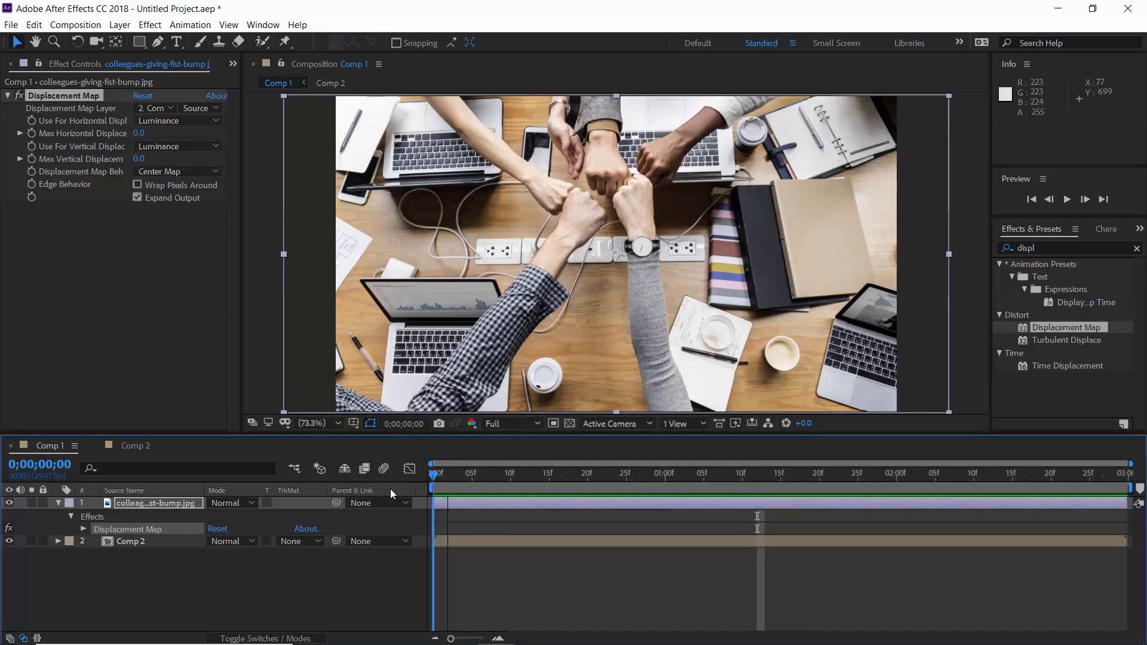
pyautogui.click(139, 159)
pyautogui.write('3000')
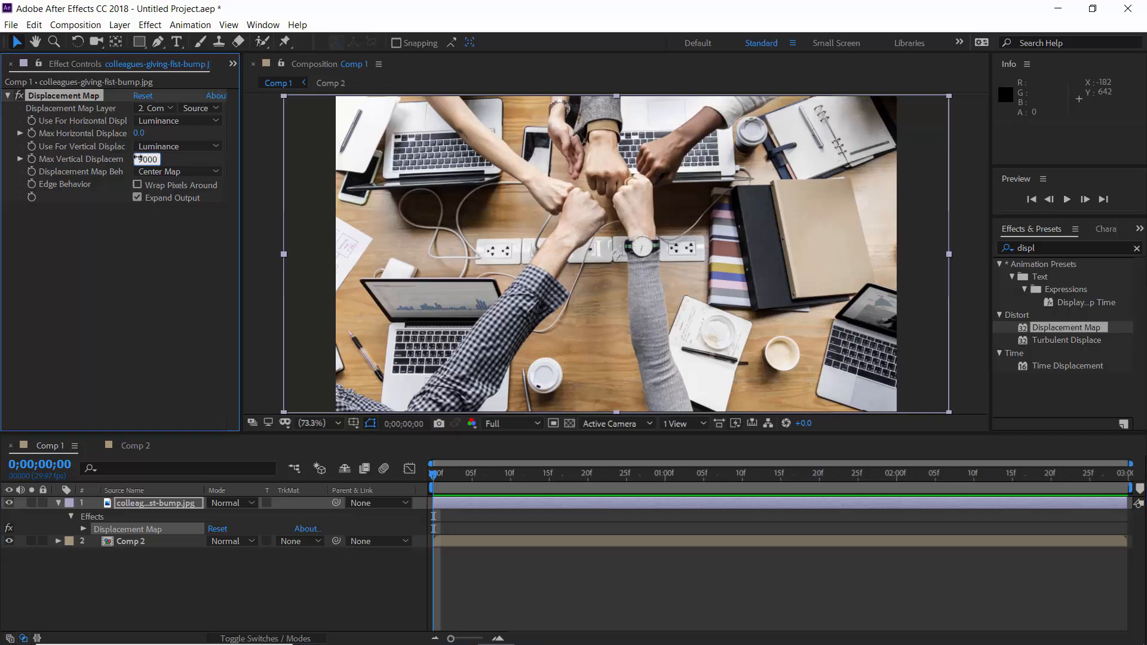
pyautogui.press('Return')
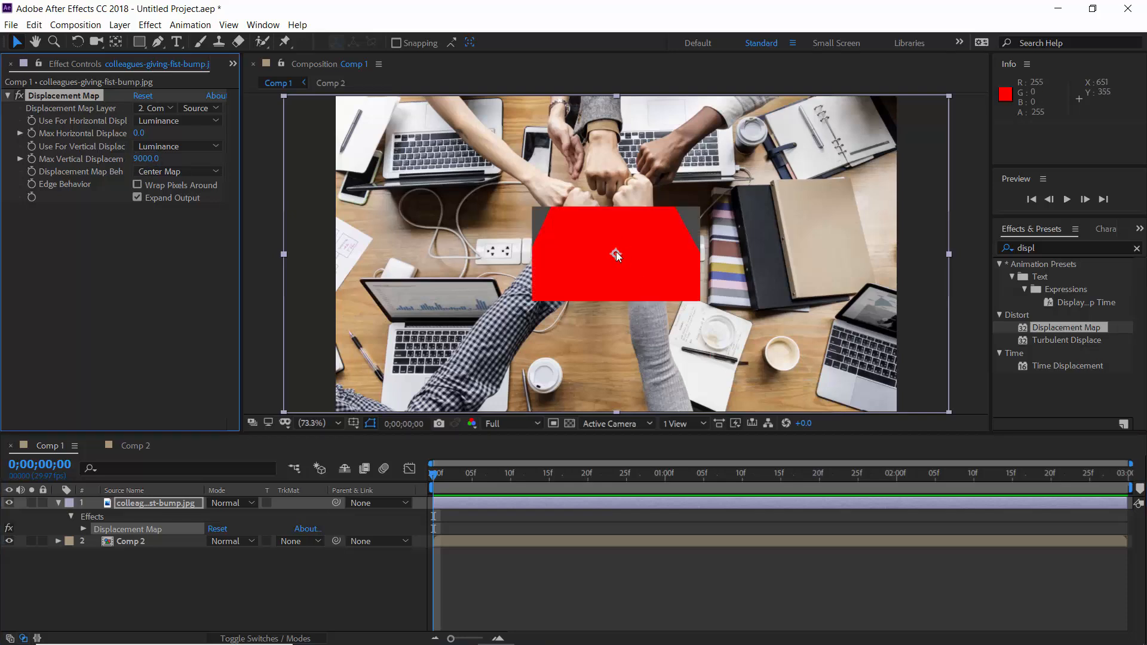
# Step: Set the displacement map behavior to Stretch Map to Fit and hide the Comp 2 layer
pyautogui.click(186, 171)
pyautogui.click(189, 201)
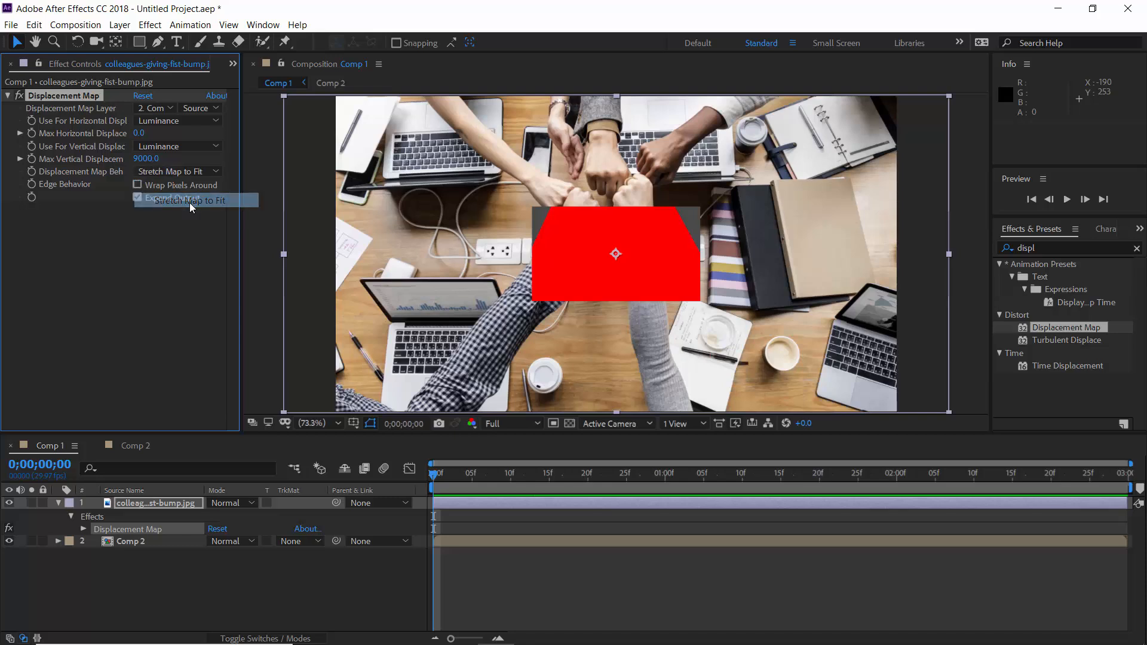
pyautogui.click(9, 541)
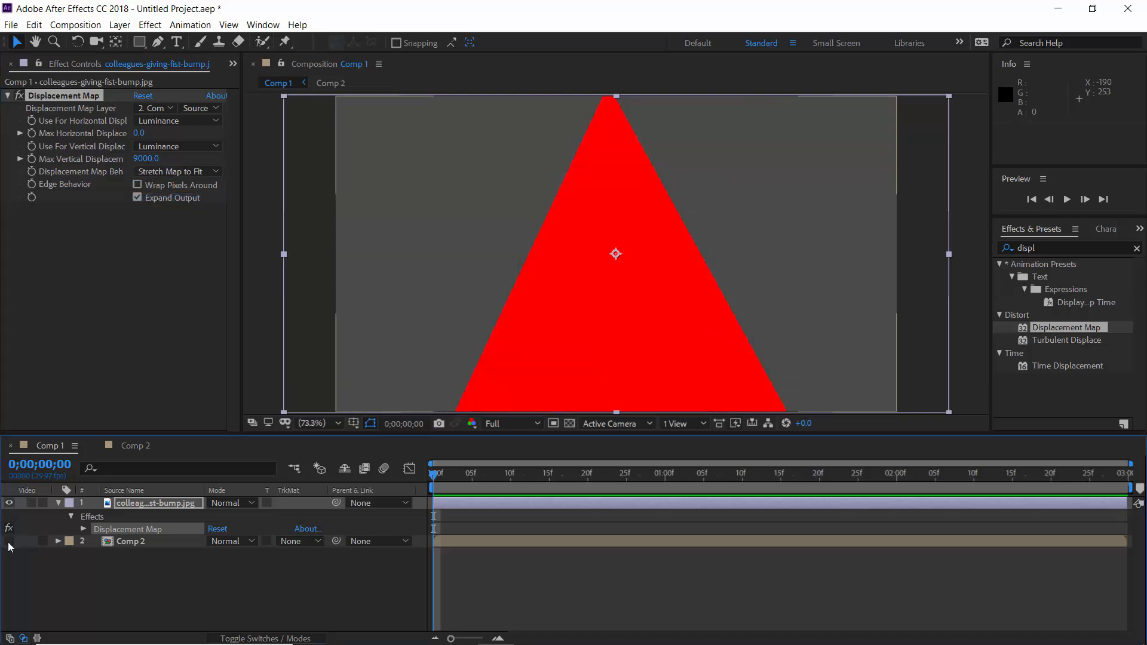
# Step: Keyframe the max vertical displacement at its current value at the start and at 0 at one second
pyautogui.click(33, 160)
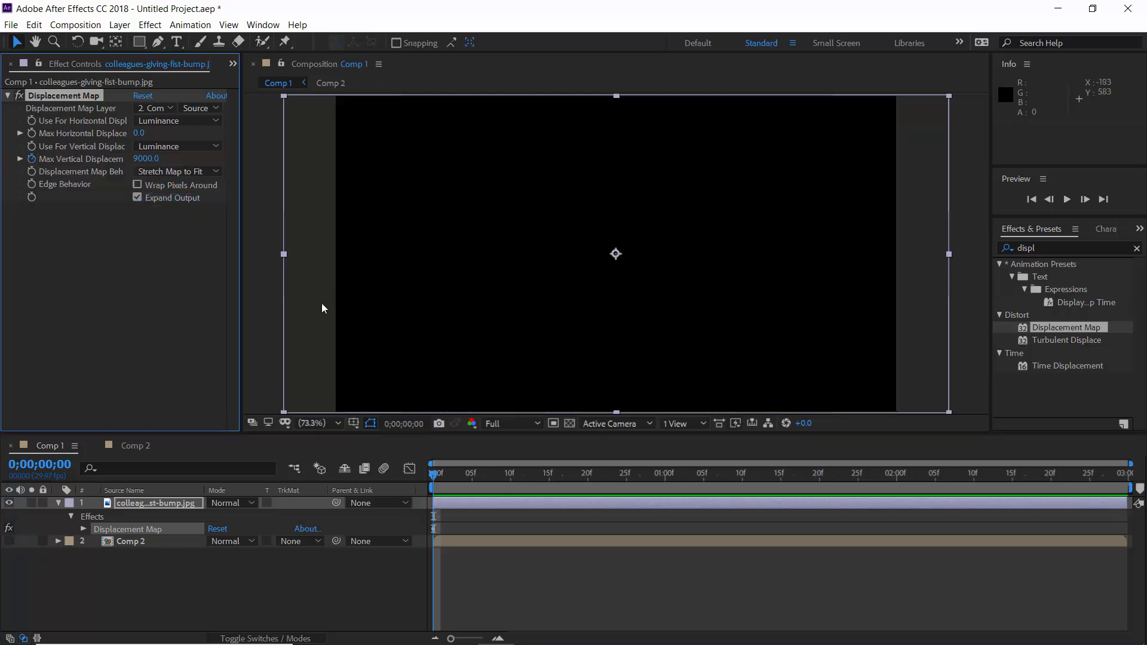
pyautogui.click(661, 487)
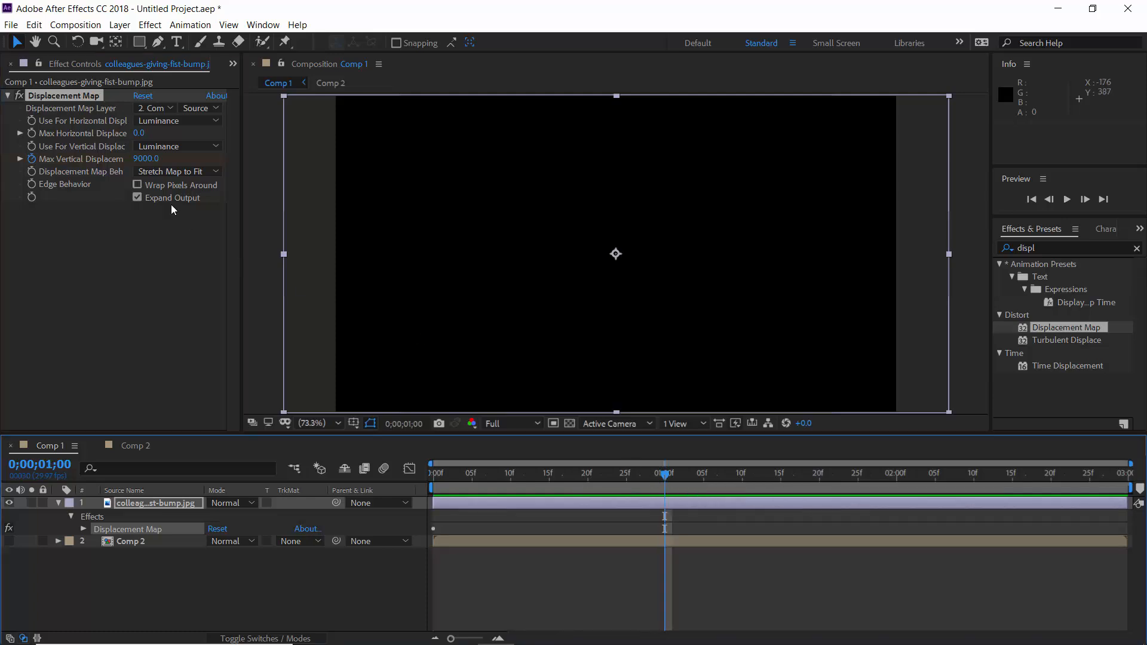
pyautogui.click(147, 160)
pyautogui.write('0')
pyautogui.press('Return')
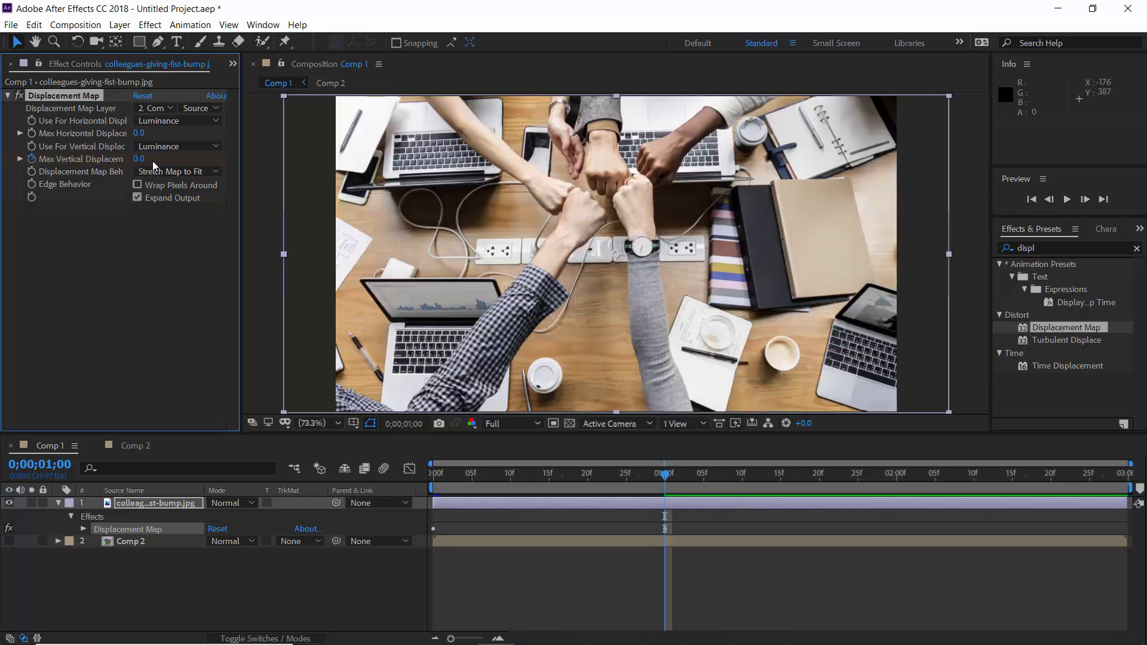
# Step: Reveal the photo layer's max vertical displacement keyframes and apply Easy Ease to both of them
pyautogui.click(431, 485)
pyautogui.moveTo(431, 485)
pyautogui.mouseDown()
pyautogui.moveTo(636, 503)
pyautogui.moveTo(421, 536)
pyautogui.mouseUp()
pyautogui.press('u')
pyautogui.rightClick(434, 529)
pyautogui.moveTo(445, 527)
pyautogui.click(625, 437)
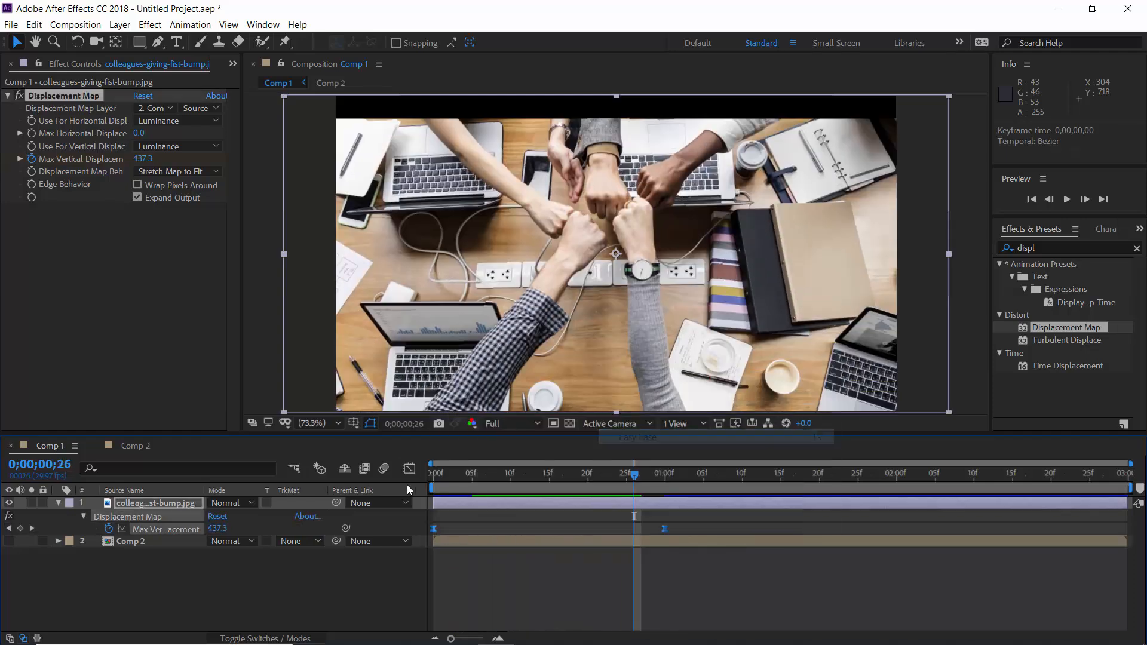
# Step: Reshape the easing curve between the max vertical displacement keyframes in the Graph Editor
pyautogui.click(409, 469)
pyautogui.moveTo(472, 505); pyautogui.dragTo(583, 508)
pyautogui.click(409, 469)
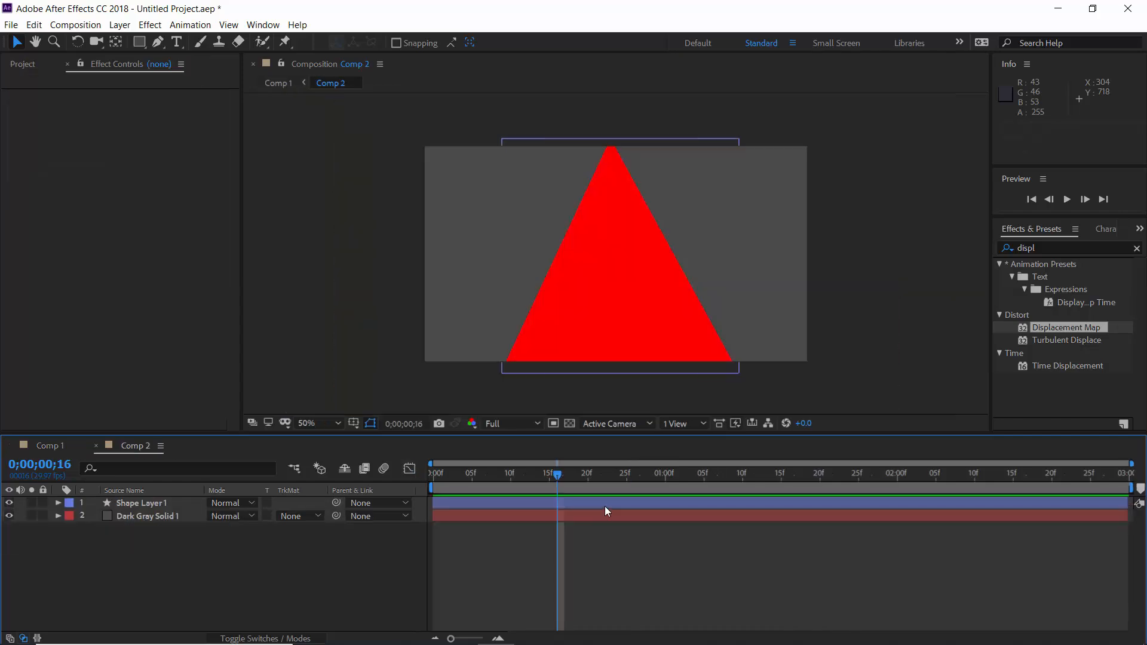
# Step: Change the background solid's color in Comp 2 to a lighter gray, 6F6F6F
pyautogui.click(604, 514)
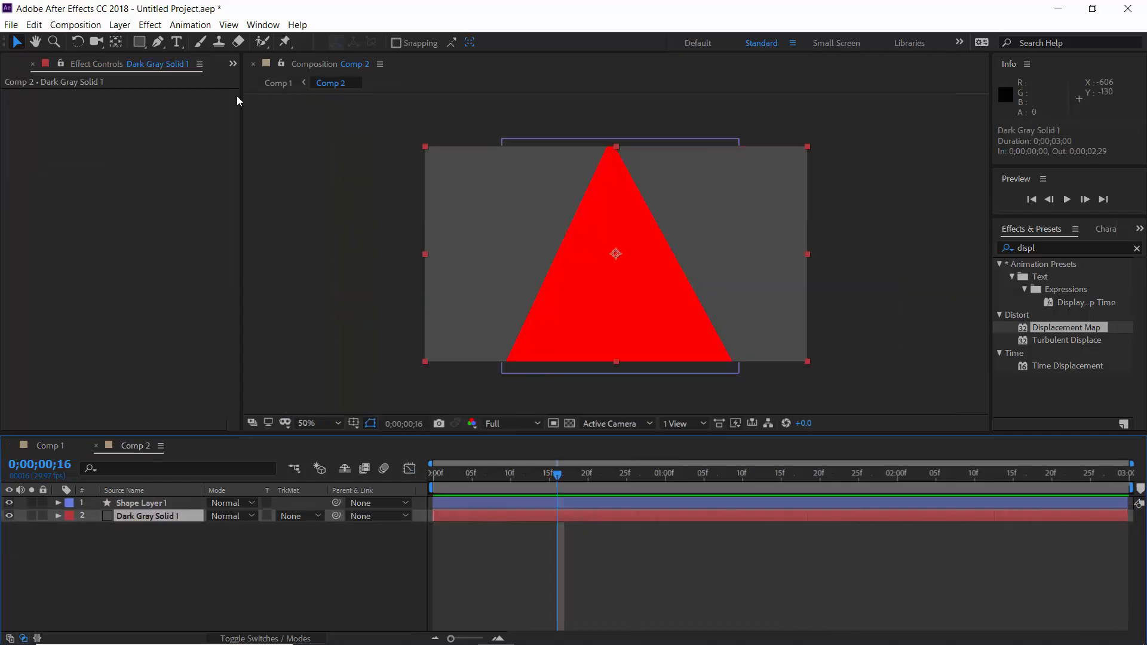
pyautogui.click(119, 25)
pyautogui.click(138, 53)
pyautogui.click(217, 357)
pyautogui.click(777, 332)
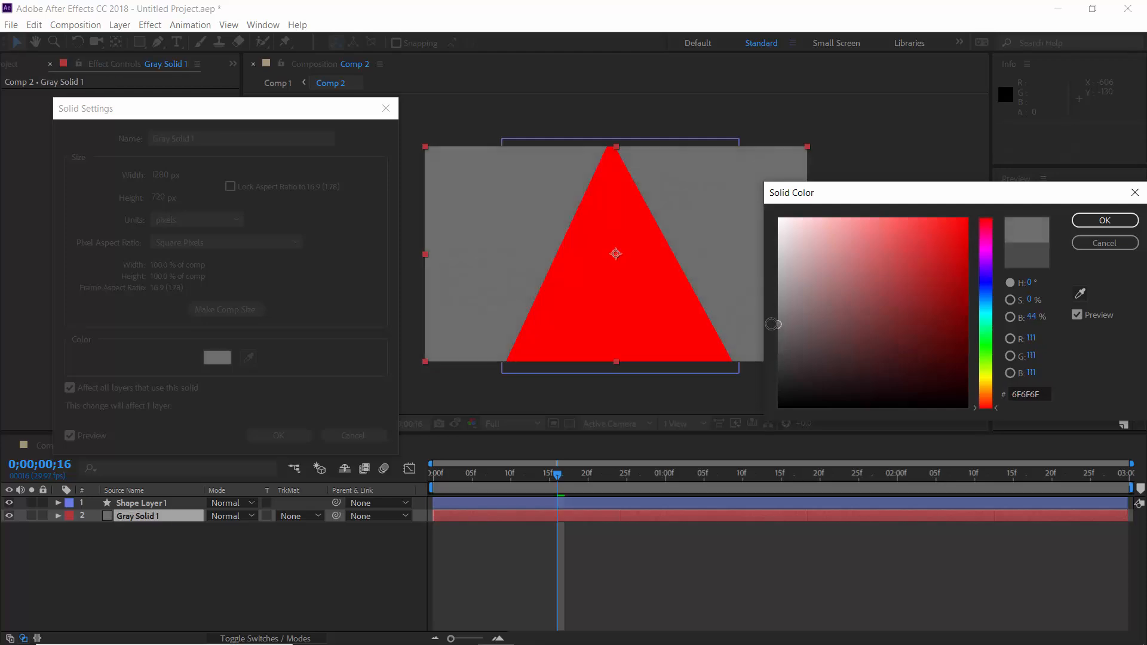
pyautogui.click(1101, 220)
pyautogui.click(286, 434)
# Step: Return to Comp 1 and preview the photo's displacement animation from the start
pyautogui.click(49, 446)
pyautogui.moveTo(449, 476); pyautogui.dragTo(432, 506)
pyautogui.press('space')
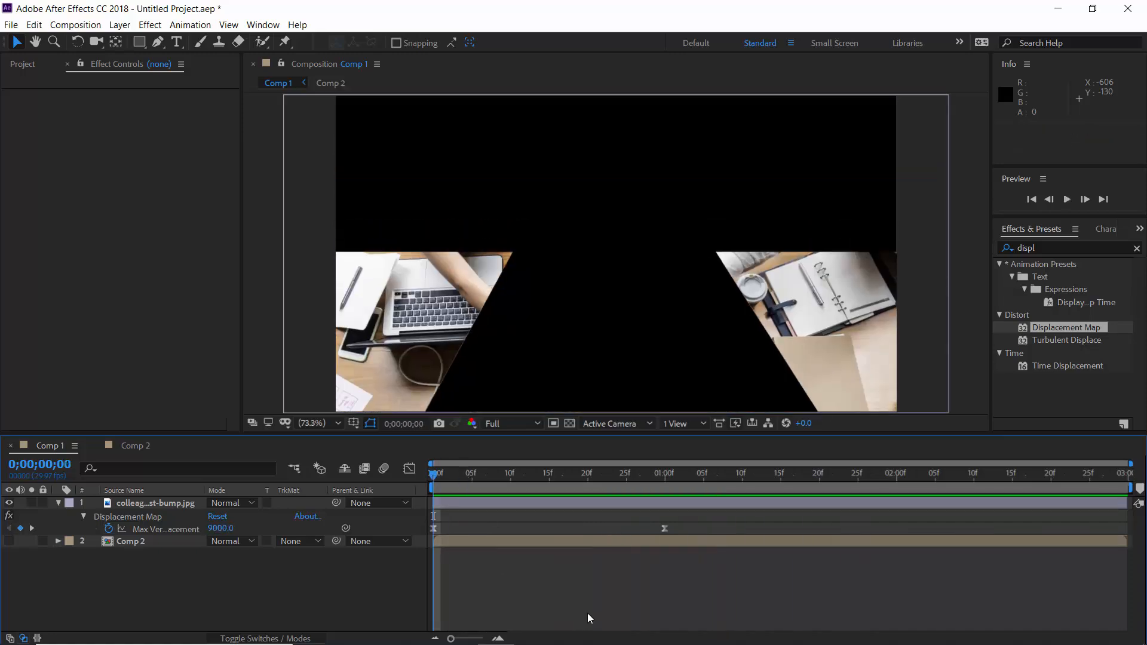
# Step: Play the AFTER EFFECTS text glitch animation from the start
pyautogui.click(495, 504)
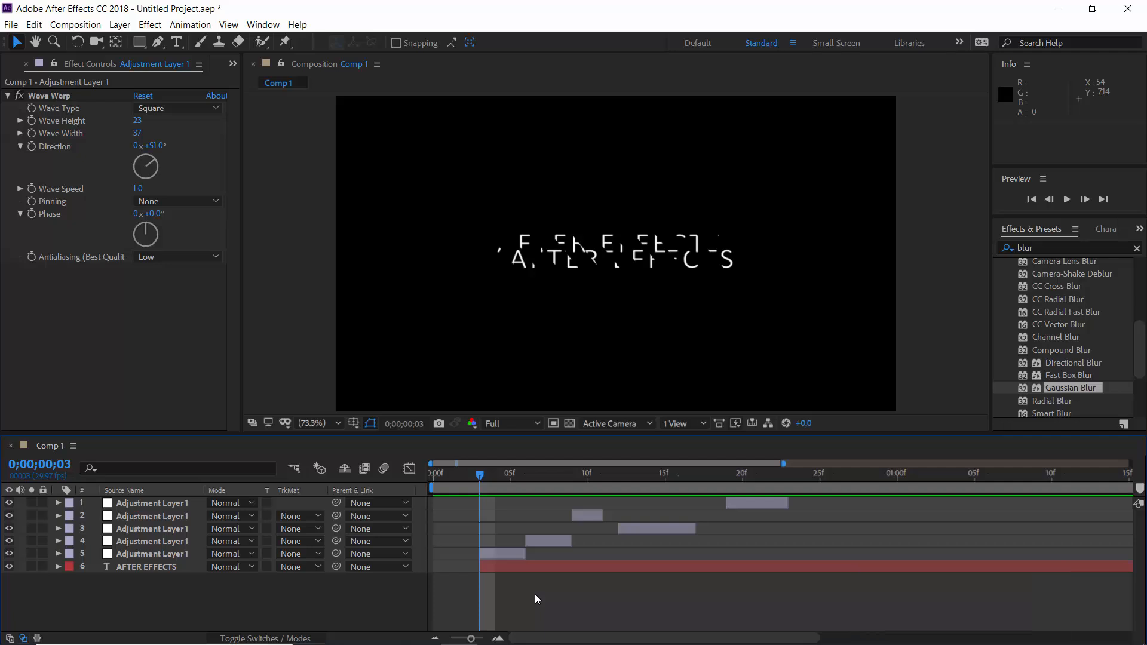
pyautogui.press('Home')
pyautogui.press('space')
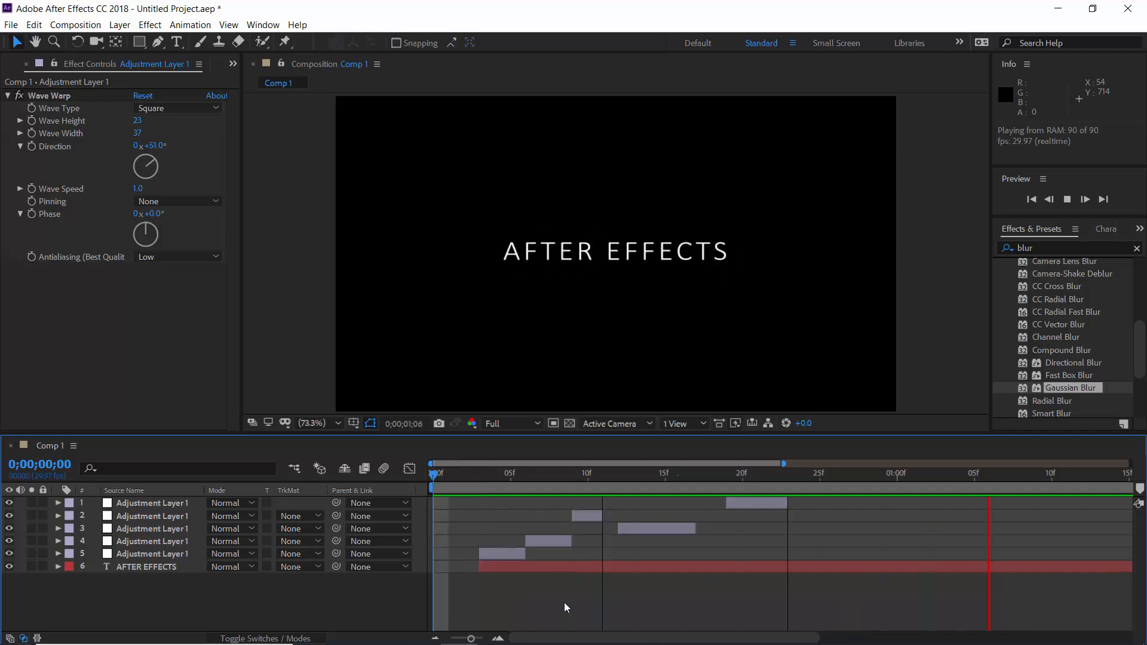
# Step: Hide all five adjustment layers above the AFTER EFFECTS text and deselect them
pyautogui.click(174, 554)
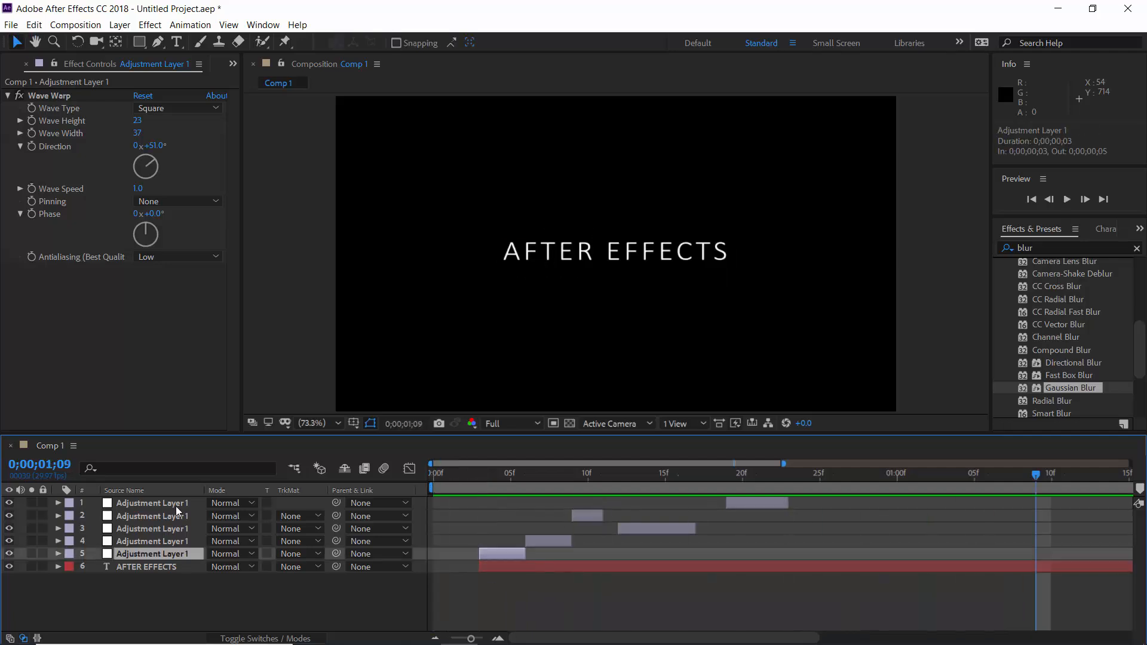
pyautogui.keyDown('shift'); pyautogui.click(175, 504); pyautogui.keyUp('shift')
pyautogui.click(11, 503)
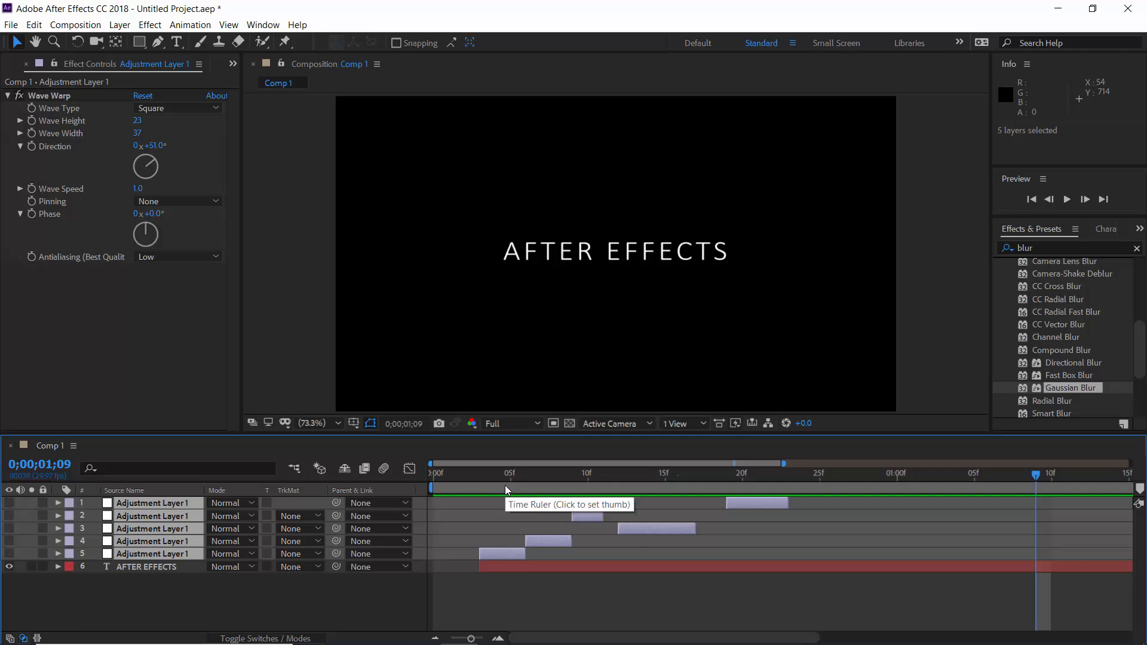
pyautogui.click(439, 614)
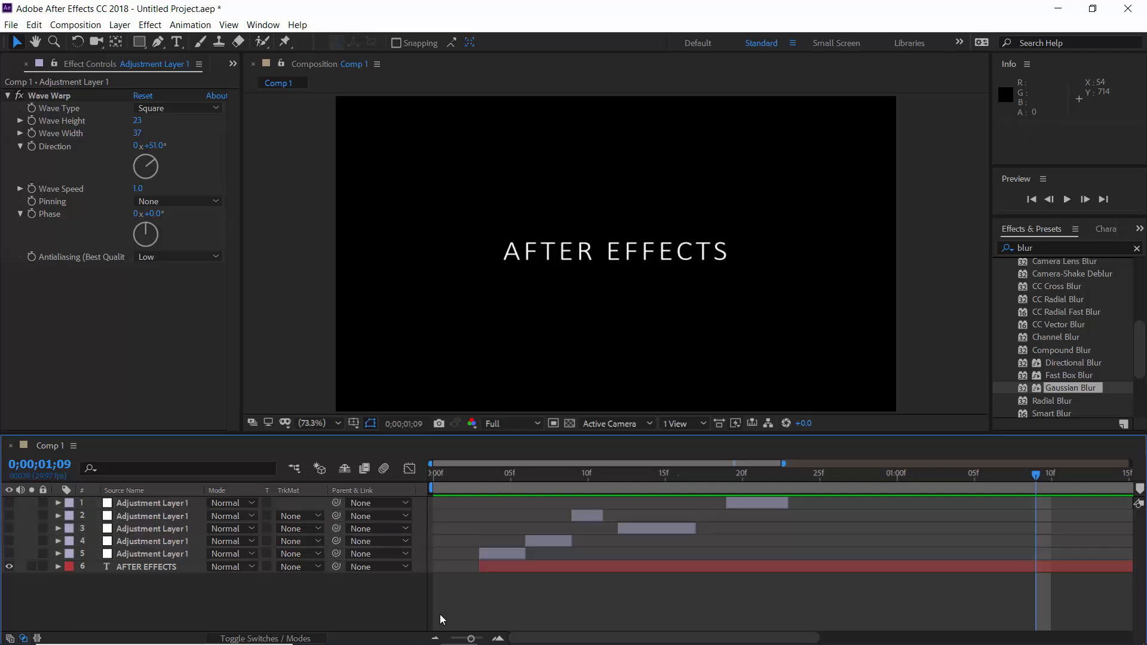
# Step: At frame 4, show the lowest adjustment layer again, try a different Wave Warp height, and undo that height change
pyautogui.click(497, 483)
pyautogui.click(497, 553)
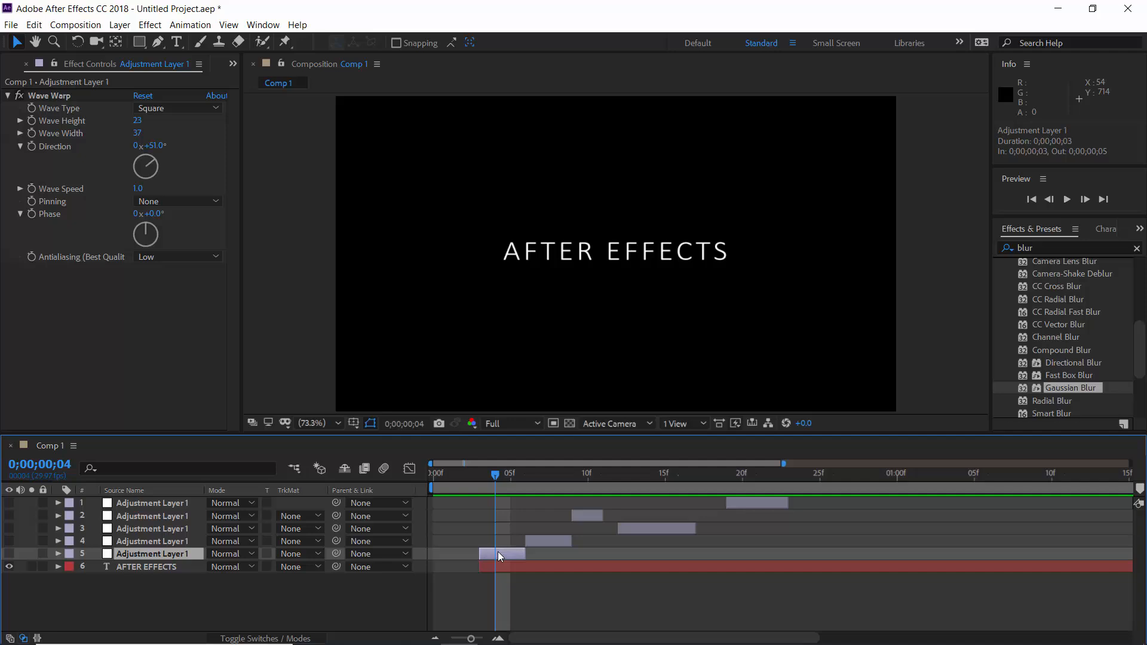
pyautogui.click(10, 555)
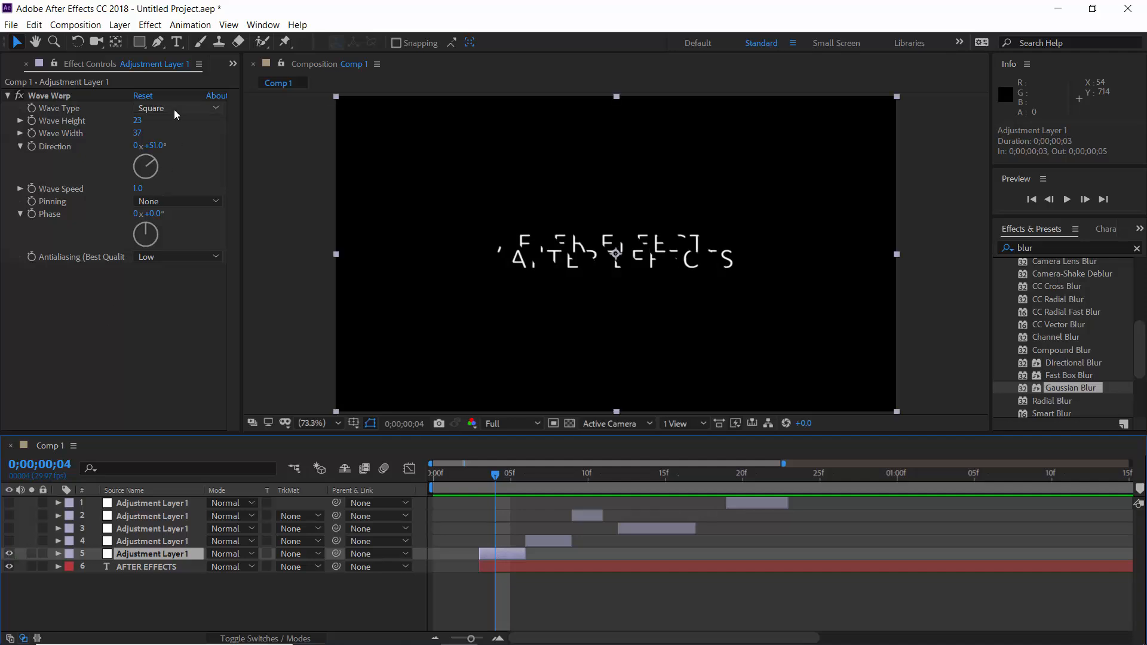
pyautogui.moveTo(141, 121); pyautogui.dragTo(109, 129)
pyautogui.hotkey('ctrl', 'z')
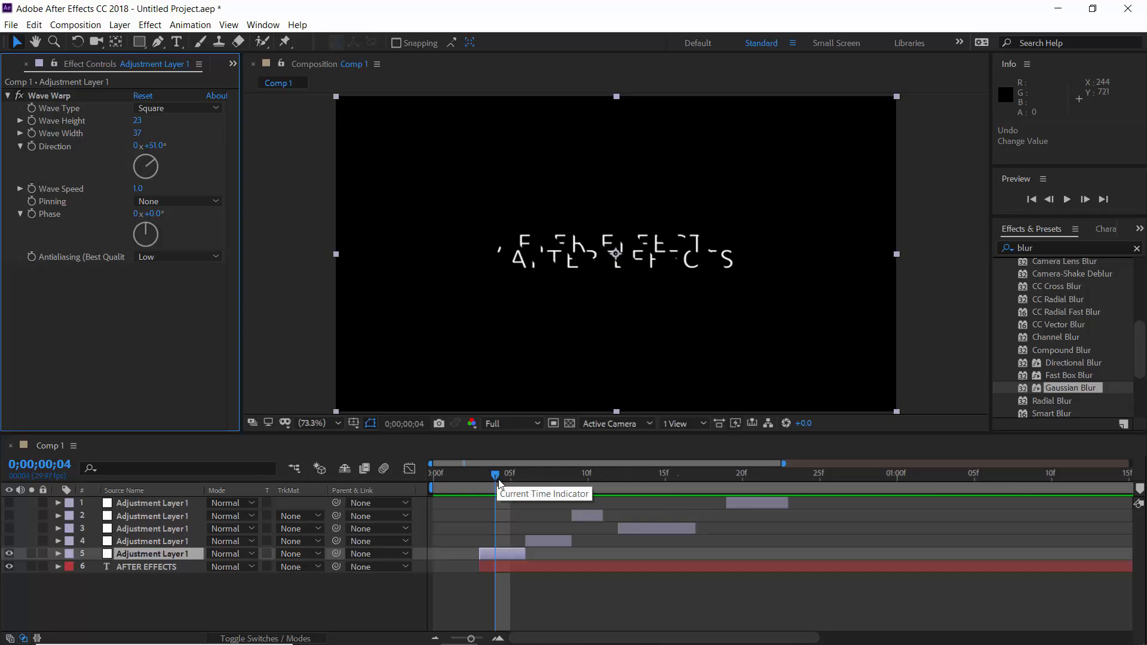
# Step: Move to frame 7, select the fourth adjustment layer, and make the four hidden adjustment layers visible again
pyautogui.moveTo(496, 474); pyautogui.dragTo(541, 476)
pyautogui.click(540, 541)
pyautogui.moveTo(9, 542); pyautogui.dragTo(9, 503)
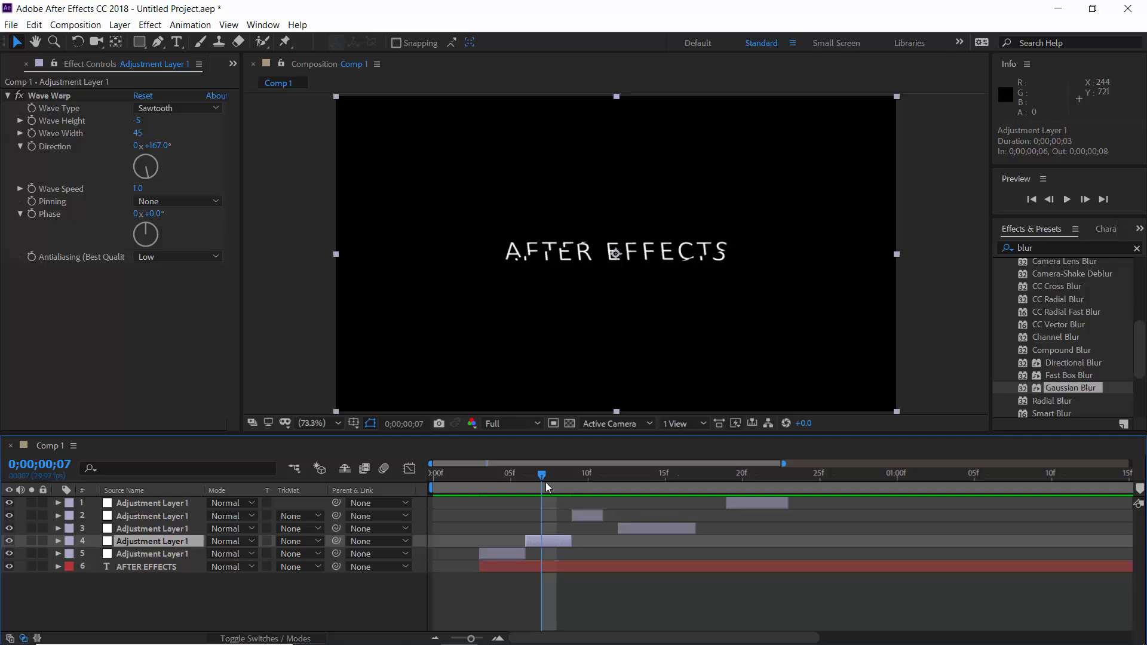
# Step: Examine the Gaussian Blur and Wave Warp settings on the top three adjustment layers along the timeline and preview the animation
pyautogui.moveTo(546, 482); pyautogui.dragTo(585, 478)
pyautogui.click(586, 514)
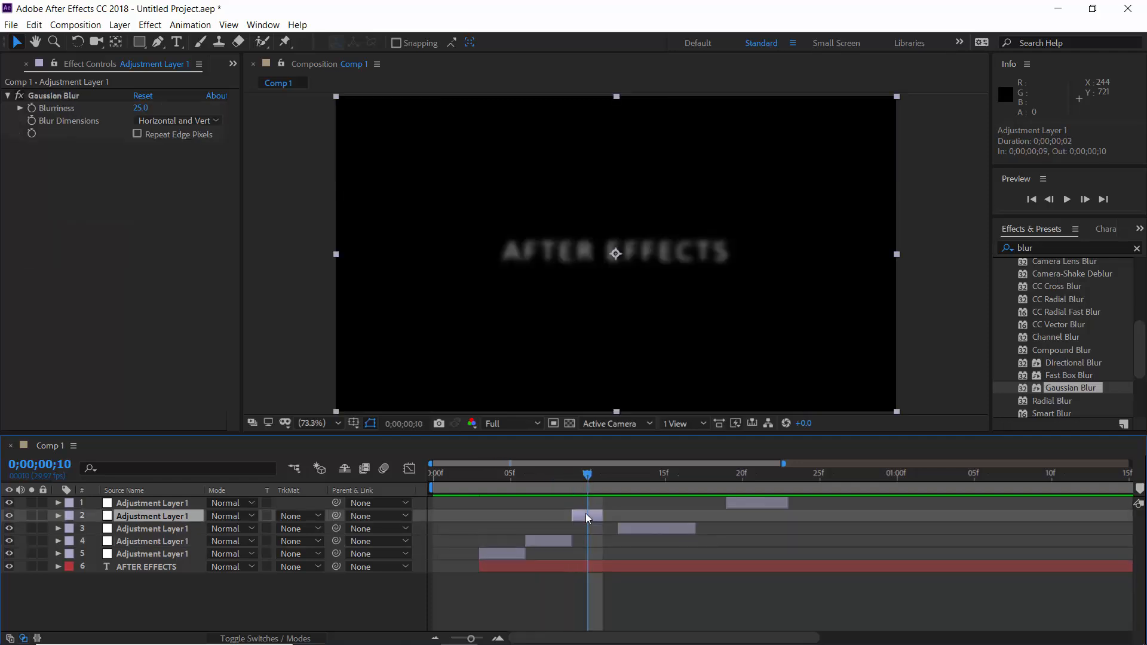
pyautogui.moveTo(597, 477); pyautogui.dragTo(730, 488)
pyautogui.click(633, 526)
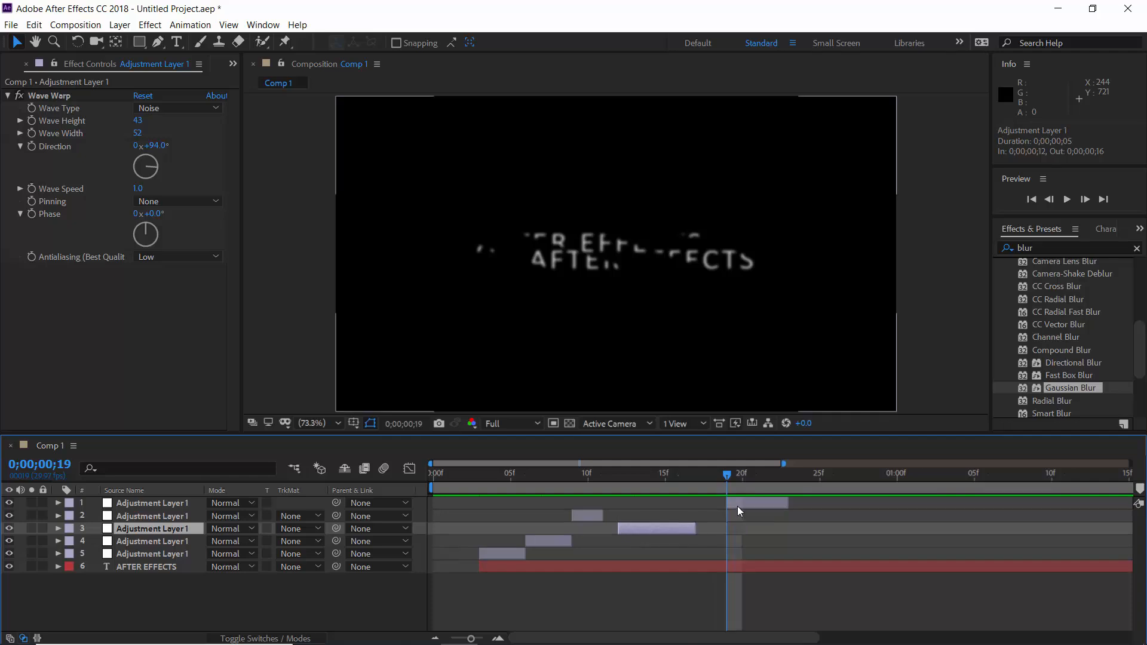
pyautogui.click(737, 506)
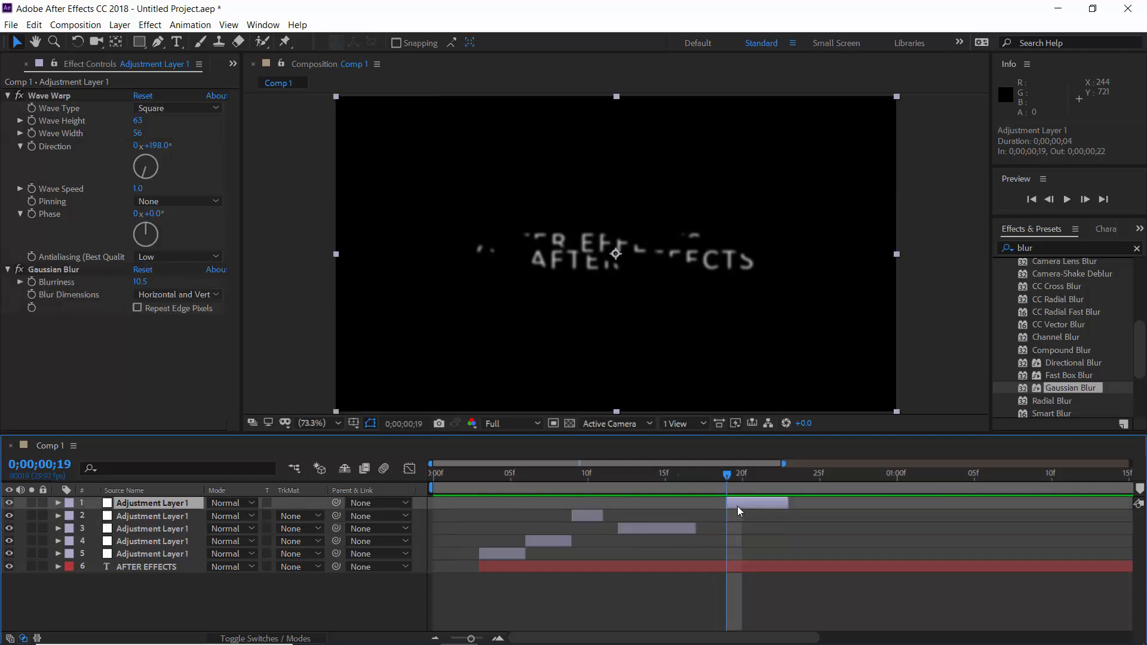
pyautogui.press('space')
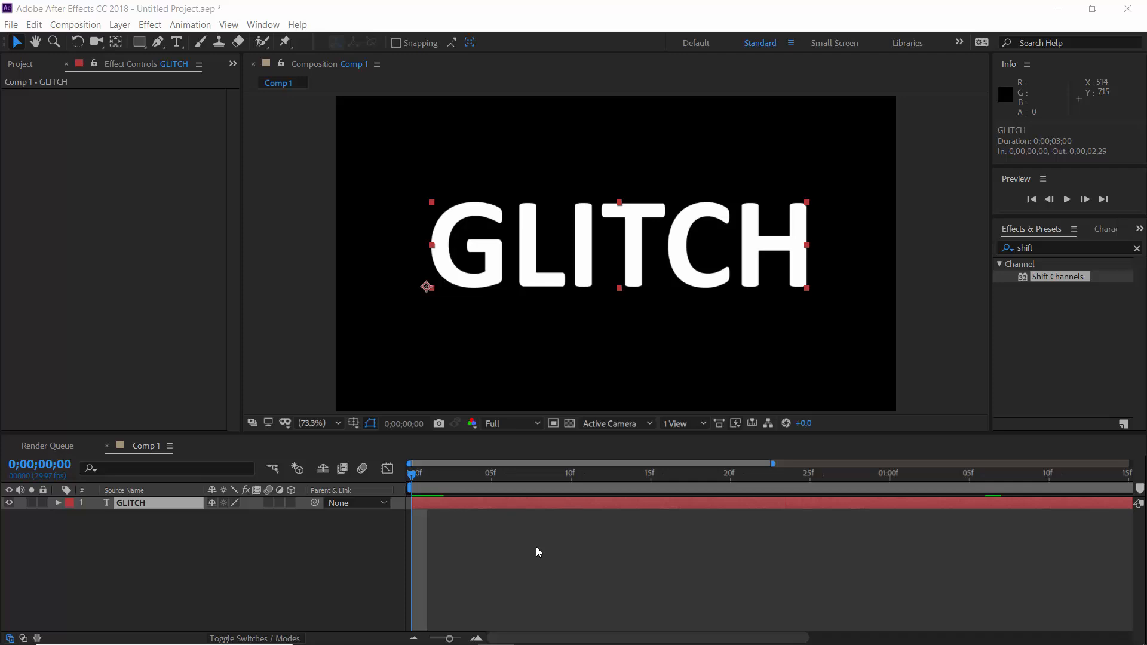
# Step: Reveal the position expression on the GLITCH text layer and preview its wiggle
pyautogui.click(536, 546)
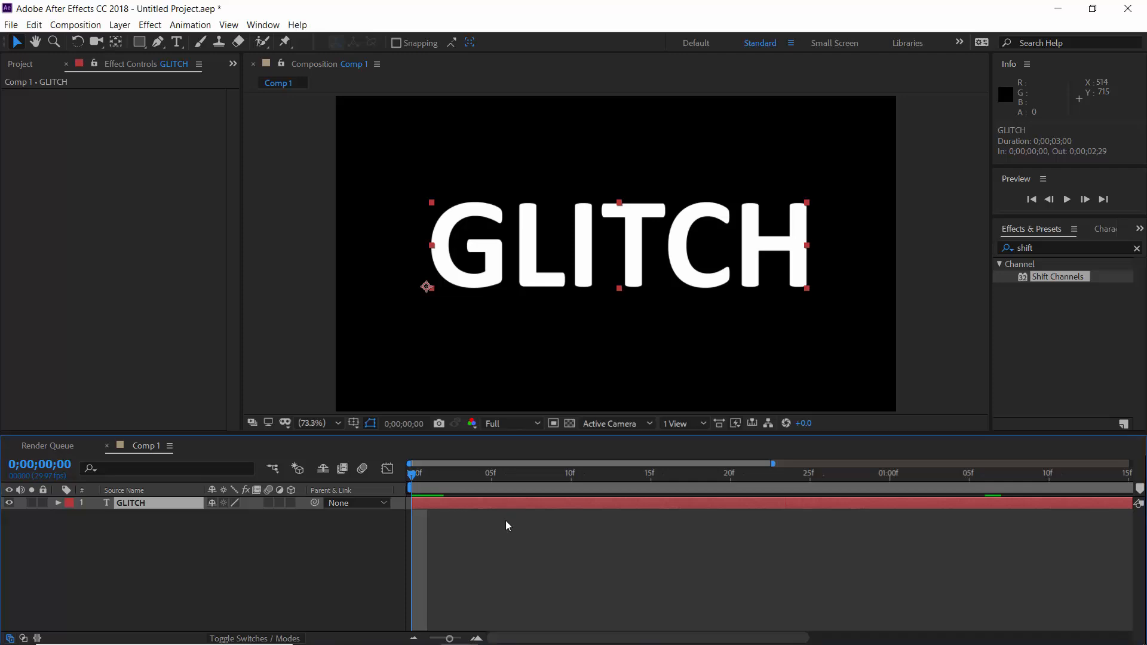
pyautogui.press('p')
pyautogui.click(85, 517)
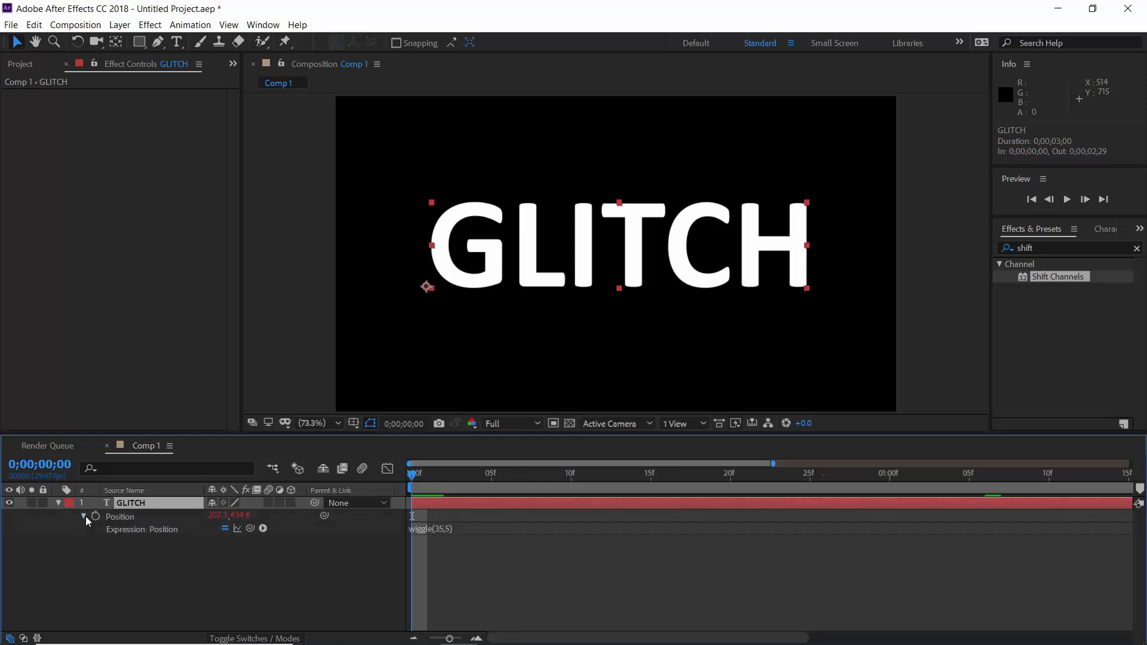
pyautogui.press('space')
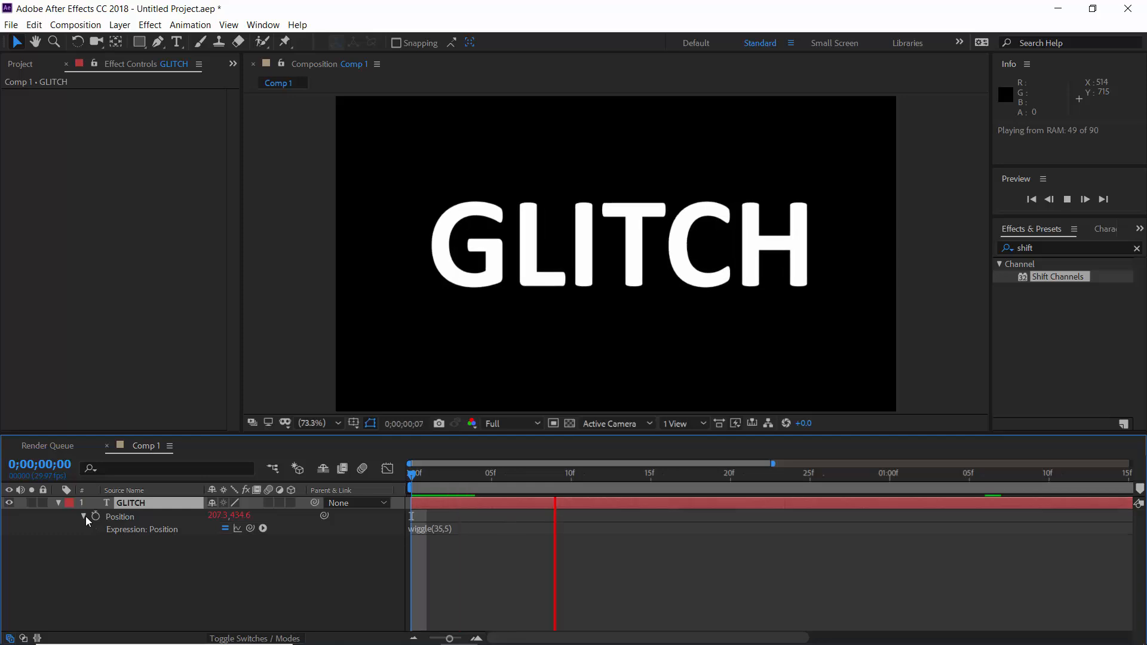
pyautogui.press('space')
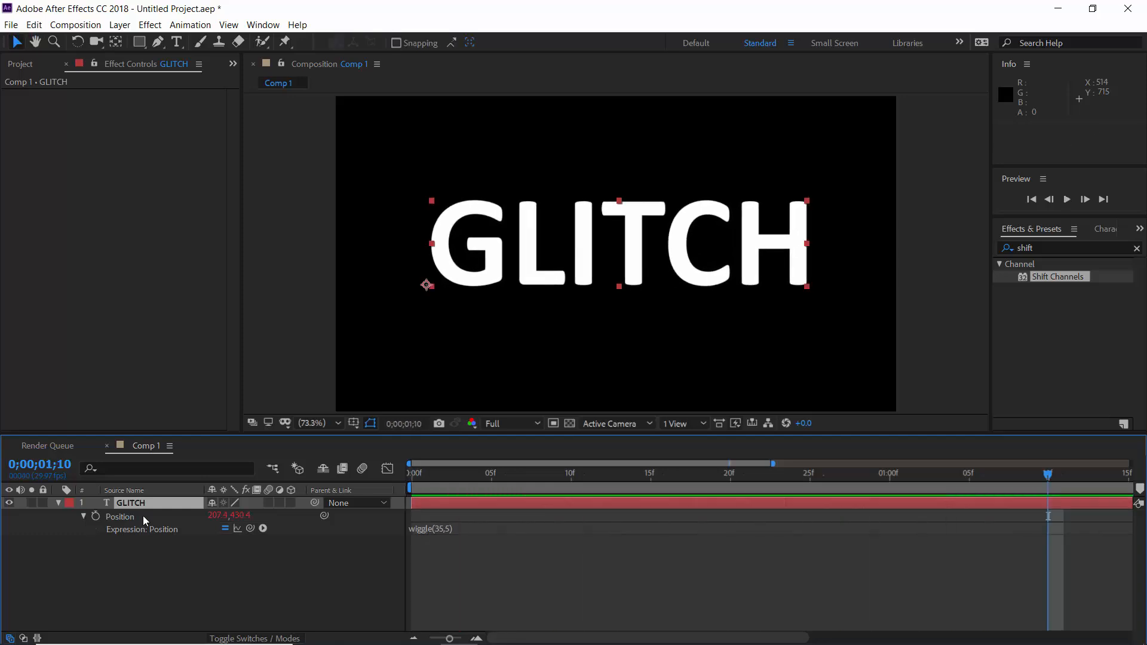
# Step: At the start of the composition, apply Shift Channels to the GLITCH text and set Take Green From to Full Off
pyautogui.click(425, 478)
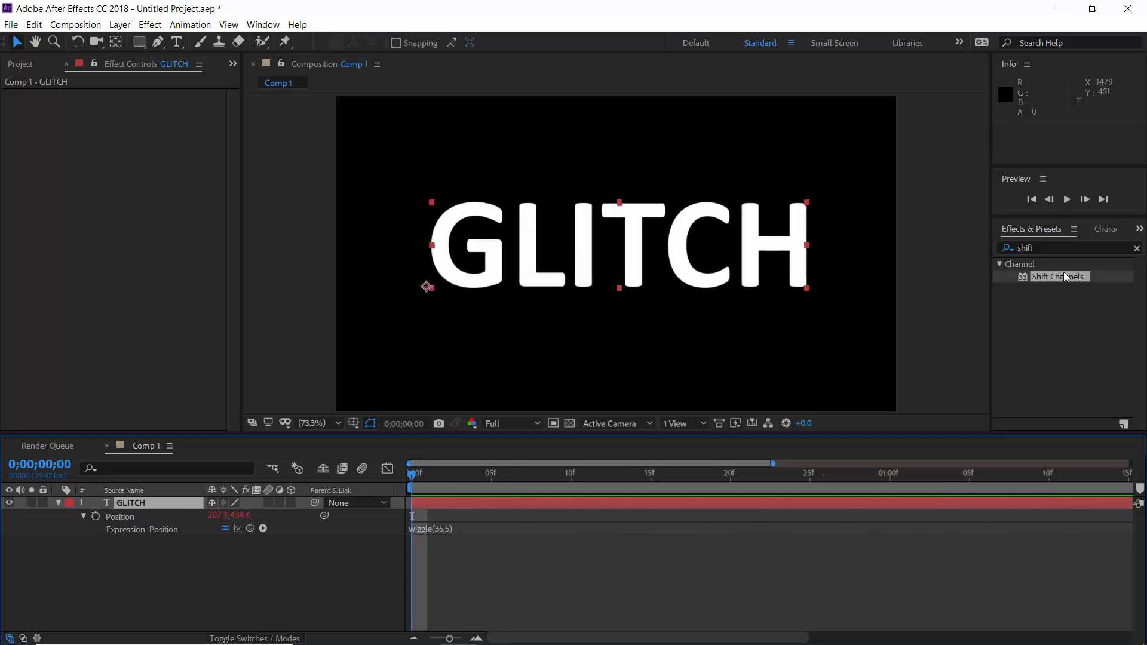
pyautogui.moveTo(1066, 279); pyautogui.dragTo(687, 265)
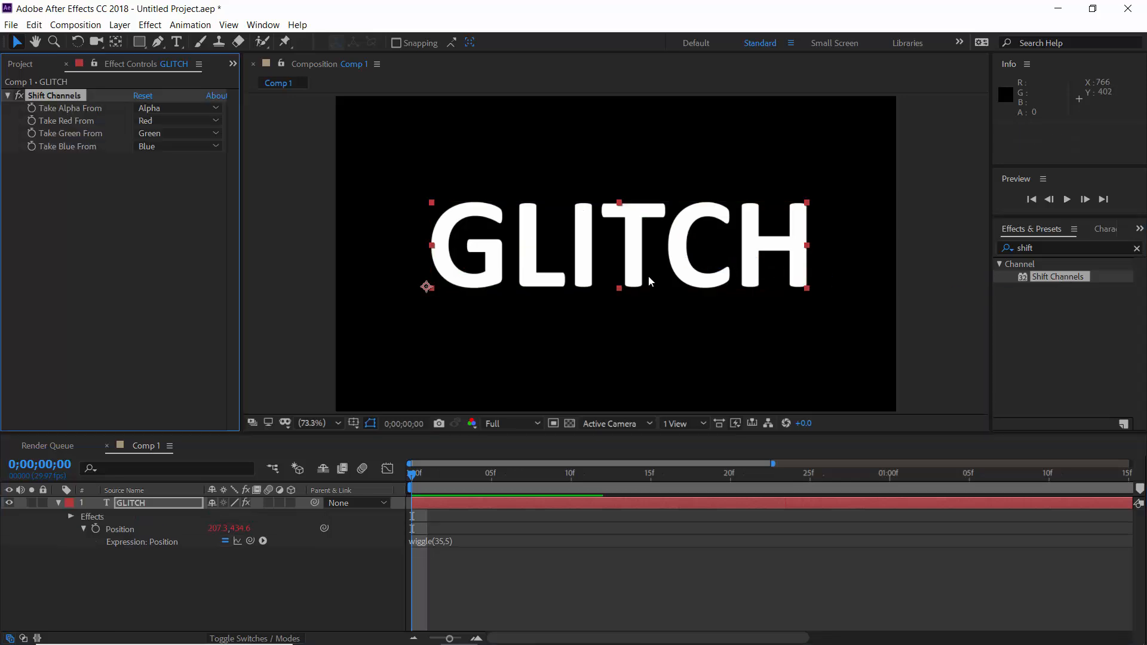
pyautogui.click(168, 132)
pyautogui.click(169, 277)
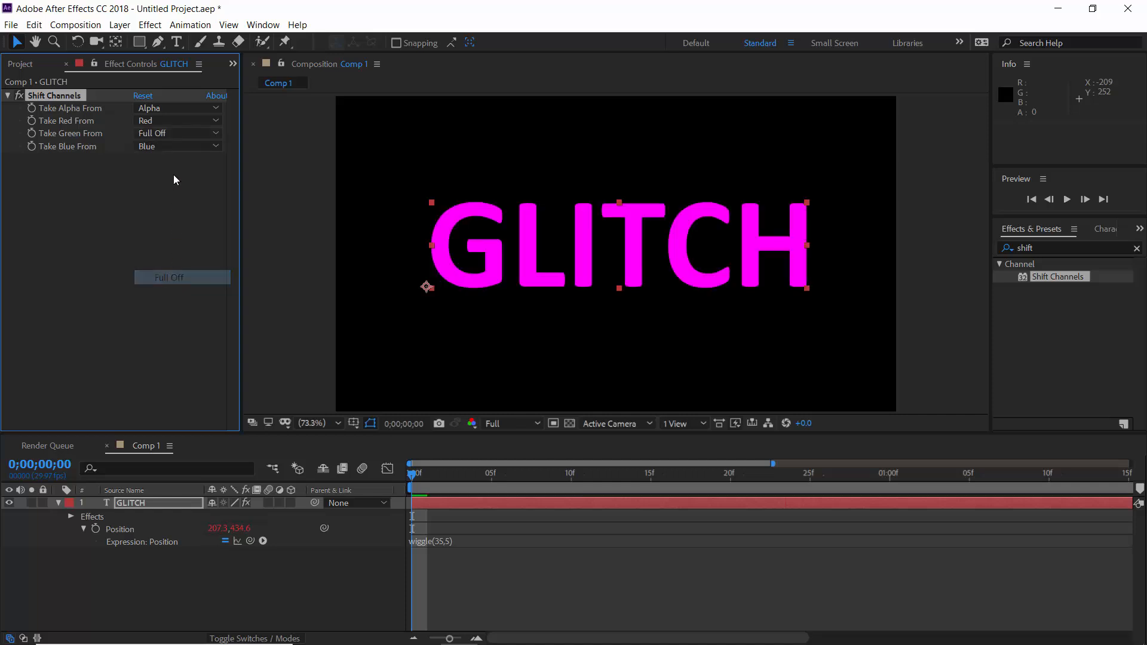
# Step: Set Take Blue From to Full Off in the GLITCH text's Shift Channels effect and collapse the layer's properties
pyautogui.click(168, 147)
pyautogui.click(169, 291)
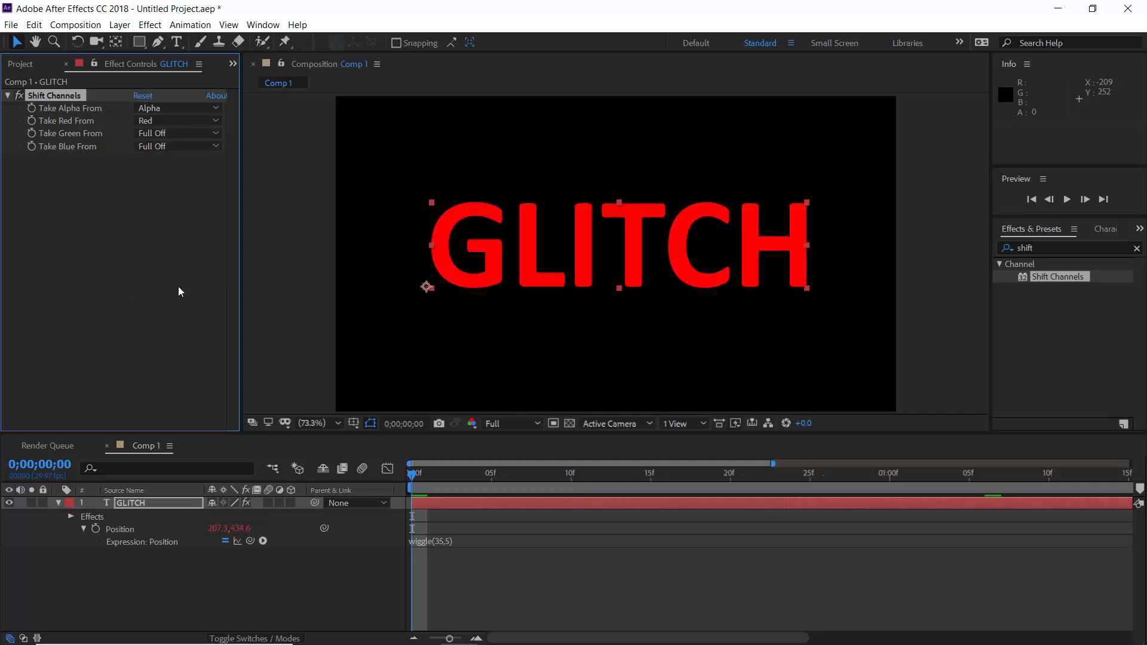
pyautogui.click(57, 503)
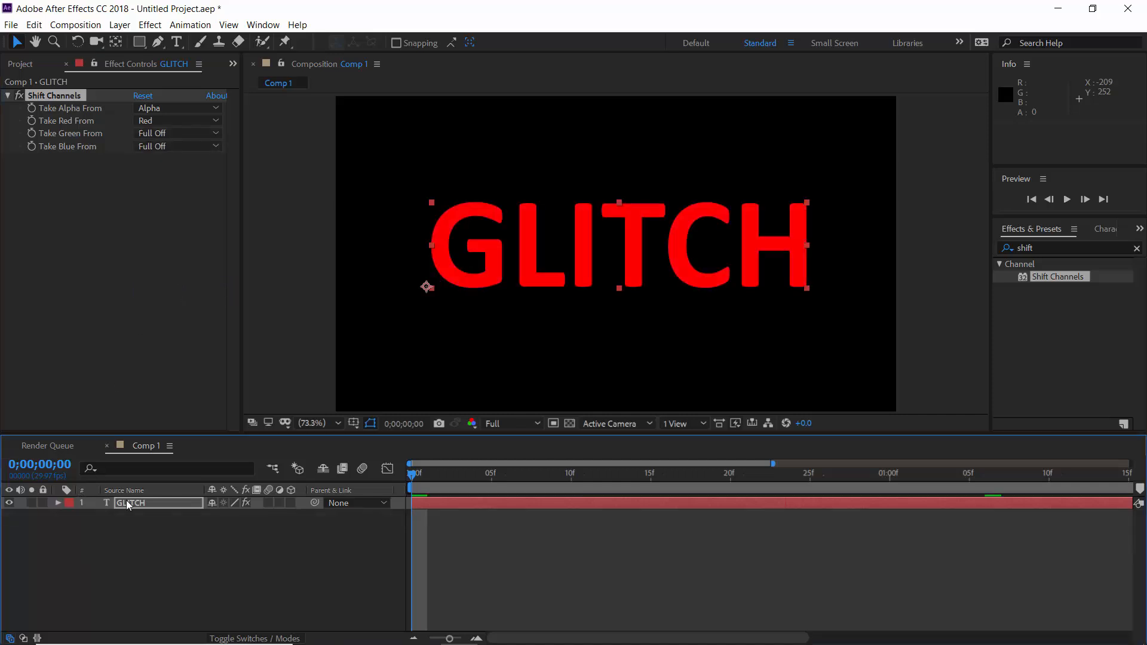
# Step: Duplicate the GLITCH layer and set the copy's Shift Channels to take red from Full Off and green from Green
pyautogui.click(127, 500)
pyautogui.hotkey('ctrl', 'd')
pyautogui.click(173, 120)
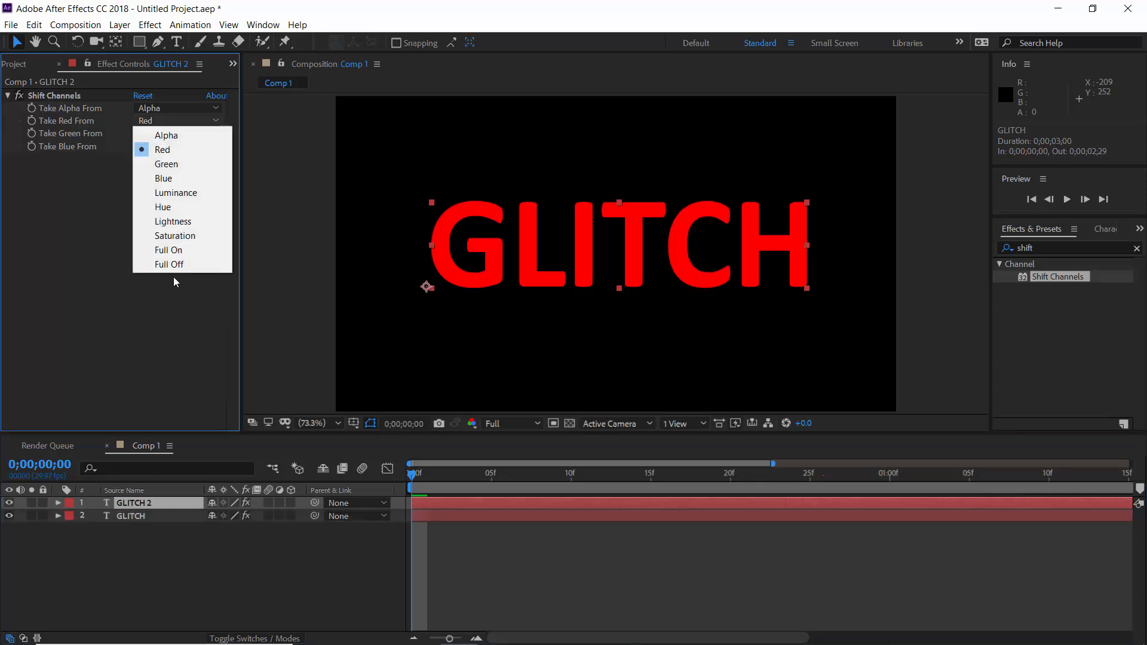
pyautogui.click(170, 265)
pyautogui.click(171, 132)
pyautogui.click(167, 177)
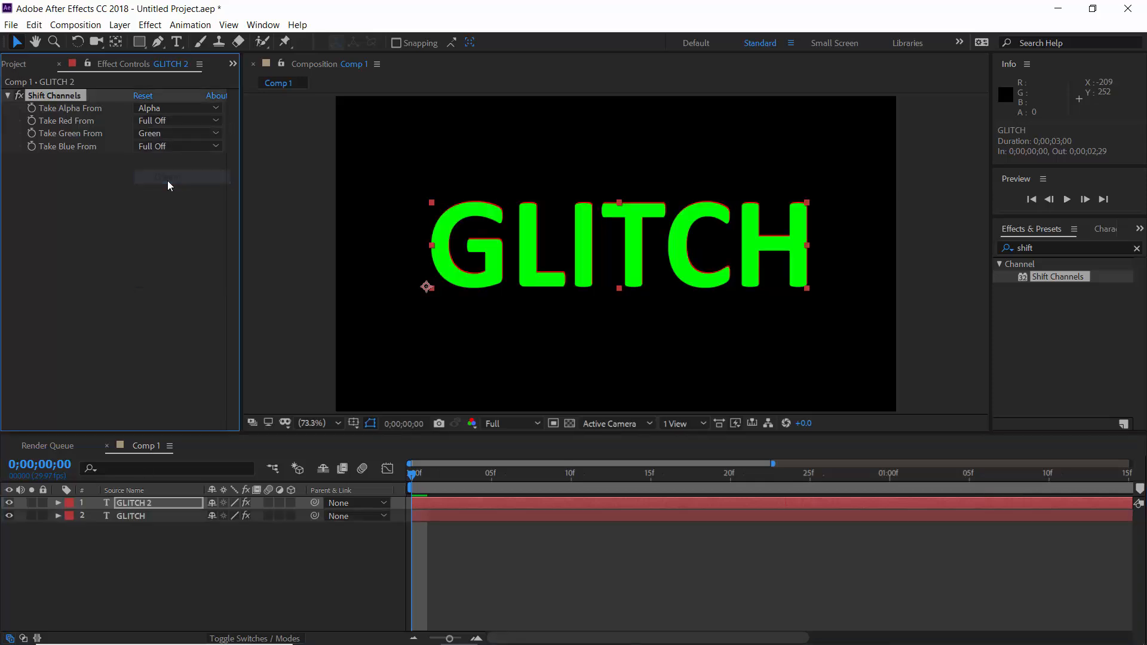
# Step: Duplicate the green text layer and set the new copy's Shift Channels to take green from Full Off and blue from Blue
pyautogui.hotkey('ctrl', 'd')
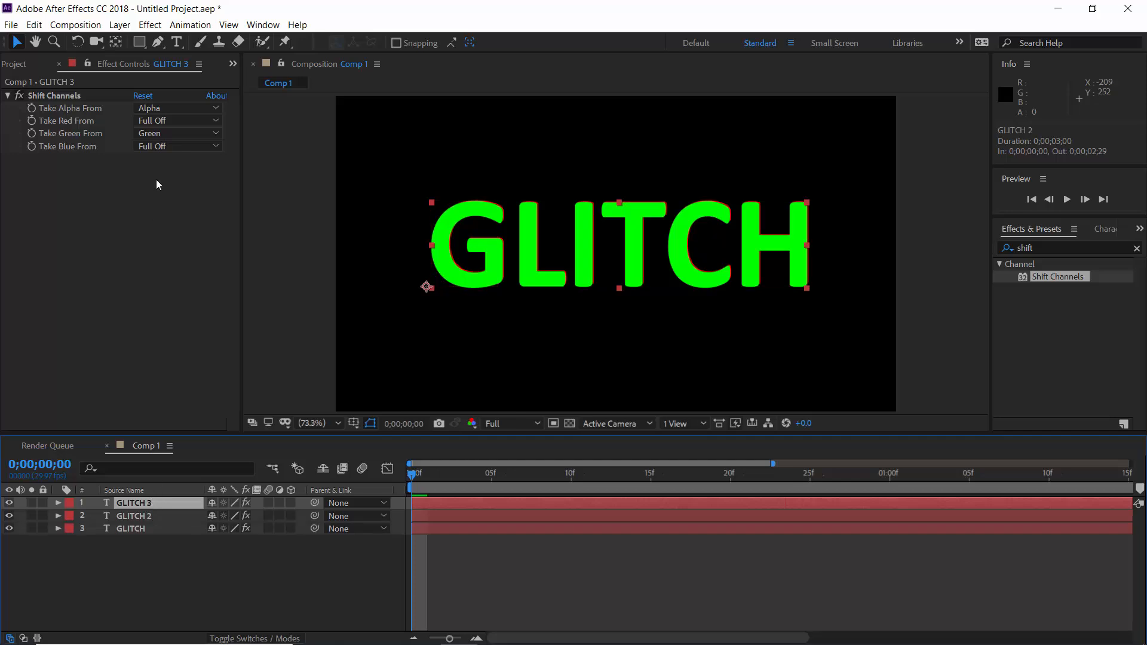
pyautogui.click(167, 133)
pyautogui.click(185, 278)
pyautogui.click(171, 145)
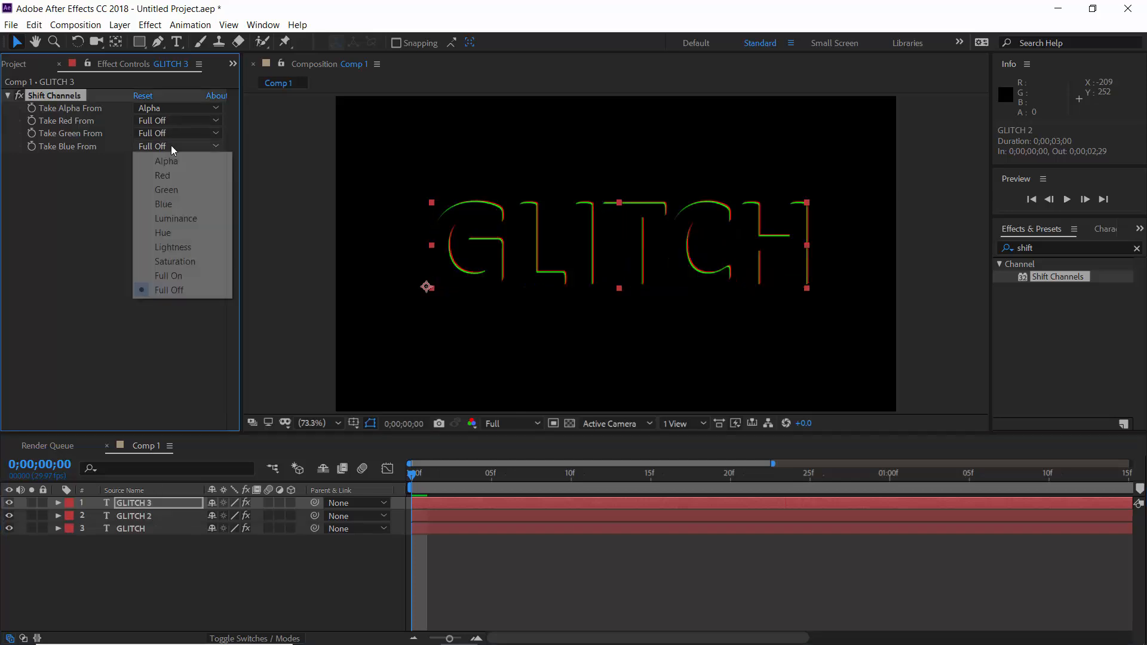
pyautogui.click(177, 204)
# Step: Set the blending mode of GLITCH 2 and GLITCH 3 to Screen and preview the RGB-split text
pyautogui.keyDown('ctrl'); pyautogui.click(153, 517); pyautogui.keyUp('ctrl')
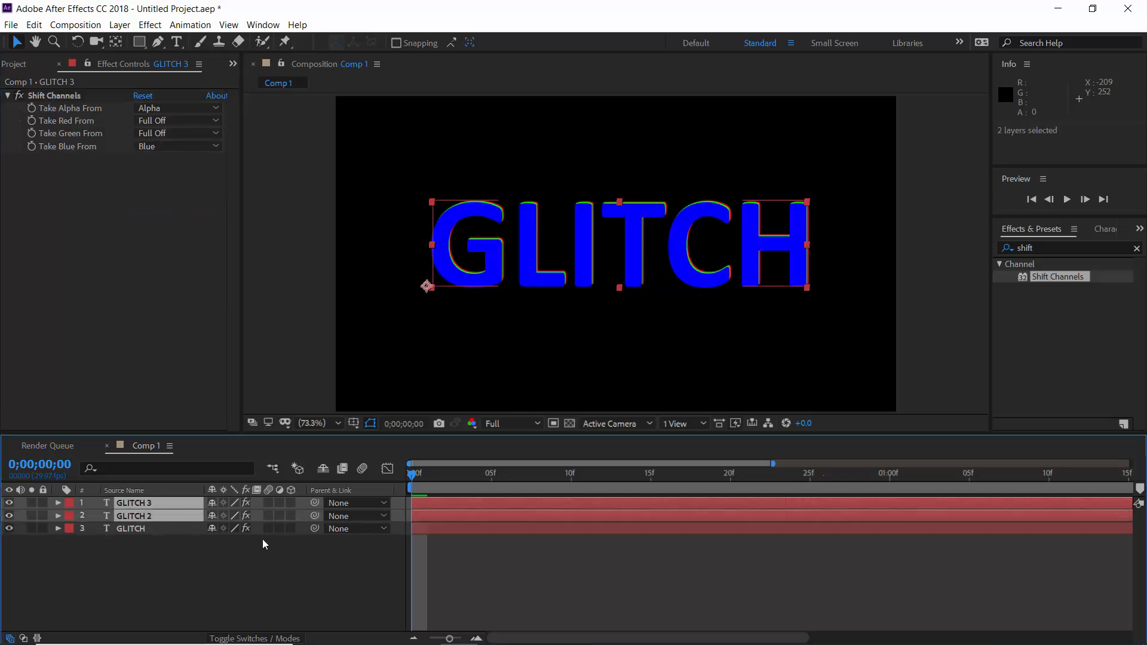
pyautogui.click(254, 638)
pyautogui.click(251, 516)
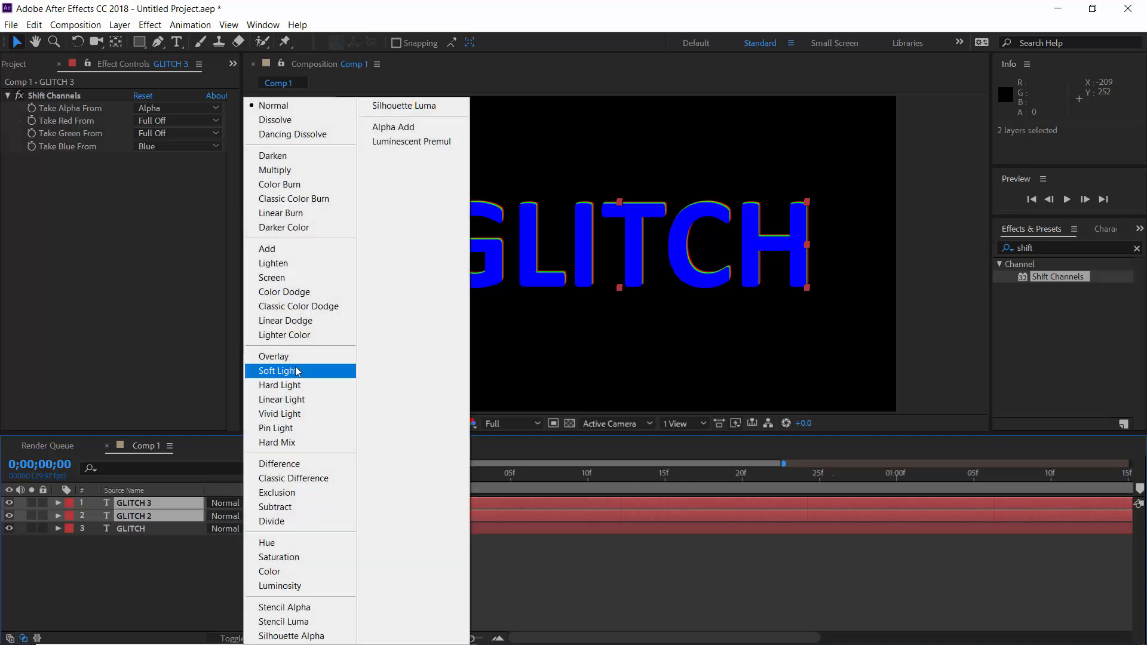
pyautogui.click(296, 277)
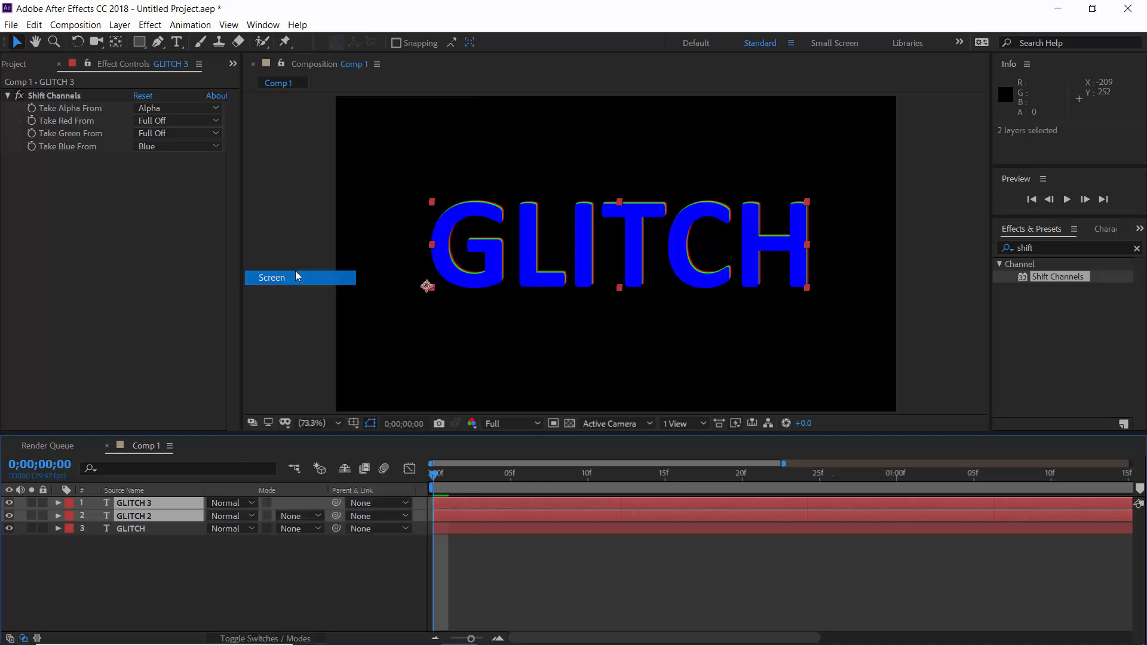
pyautogui.click(536, 542)
pyautogui.press('space')
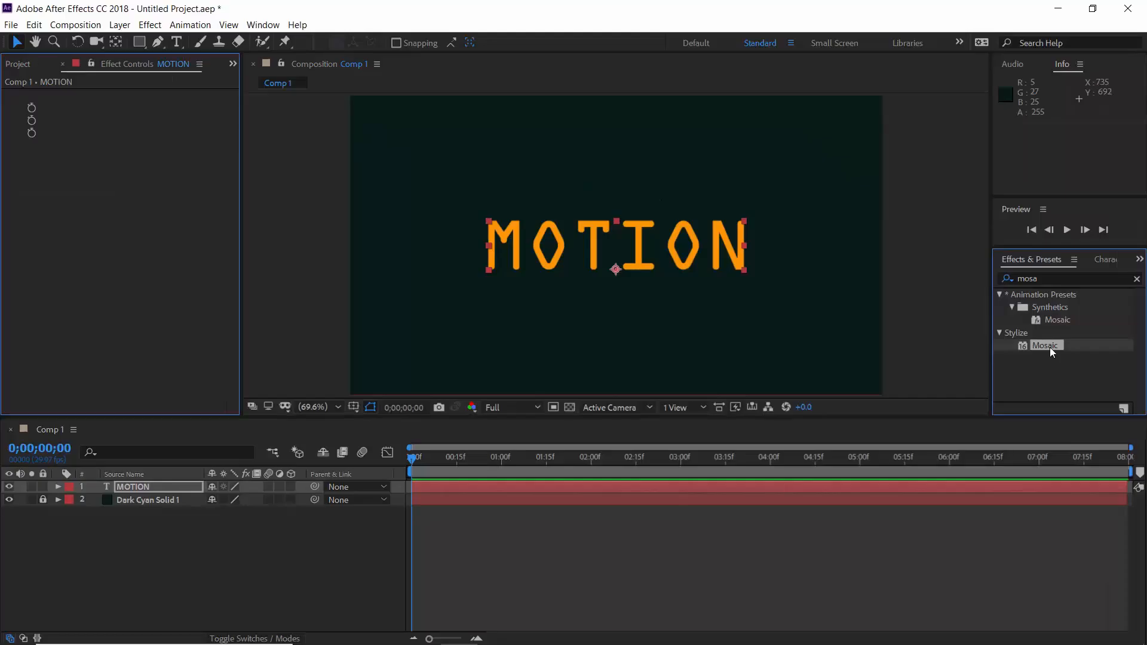
# Step: Apply the Stylize Mosaic effect to the MOTION text, adjust its block count, and switch the Sharp Colors option
pyautogui.doubleClick(1046, 346)
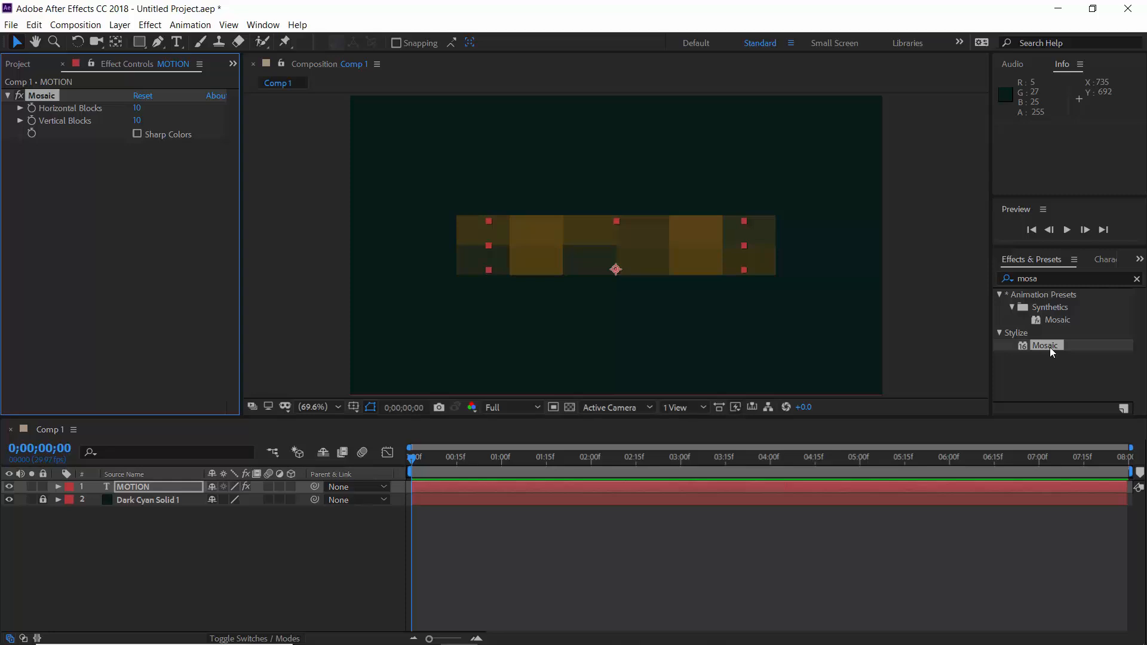
pyautogui.moveTo(136, 108); pyautogui.dragTo(147, 120)
pyautogui.click(137, 134)
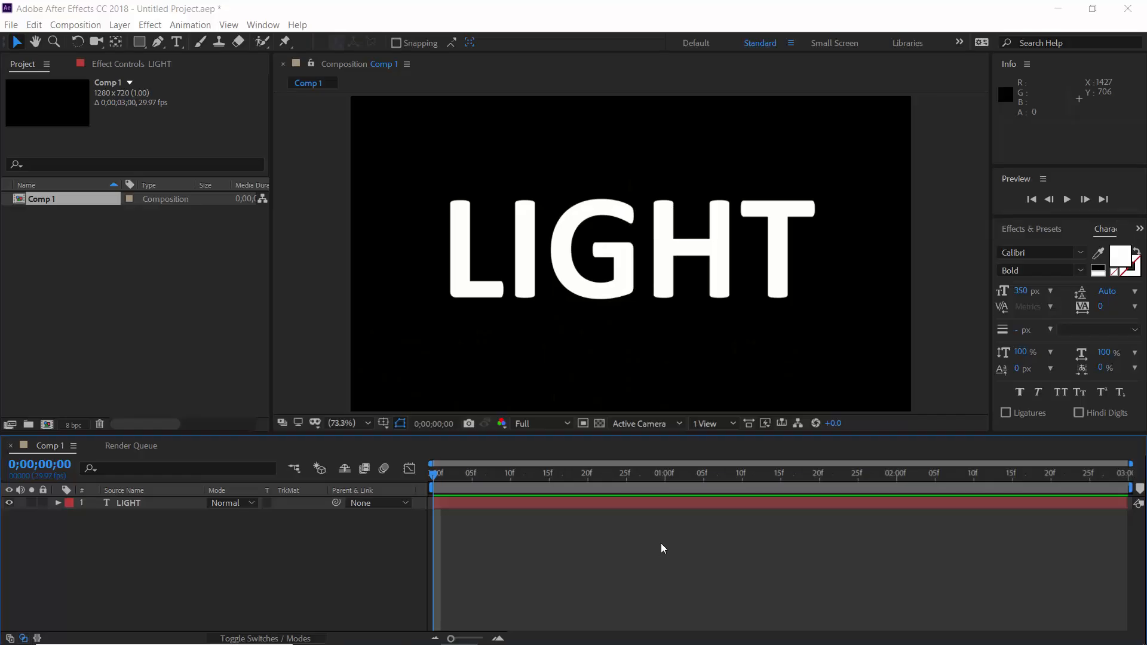
# Step: Change the LIGHT text's fill color to dark gray 222222
pyautogui.click(646, 501)
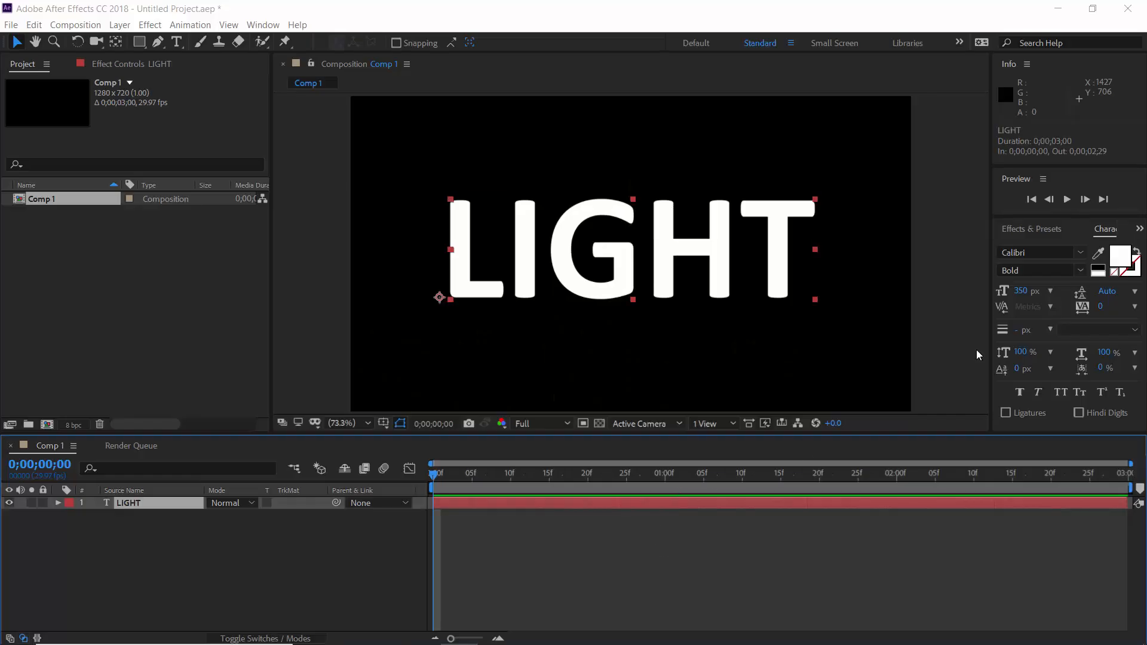
pyautogui.click(1109, 258)
pyautogui.moveTo(879, 357); pyautogui.dragTo(766, 382)
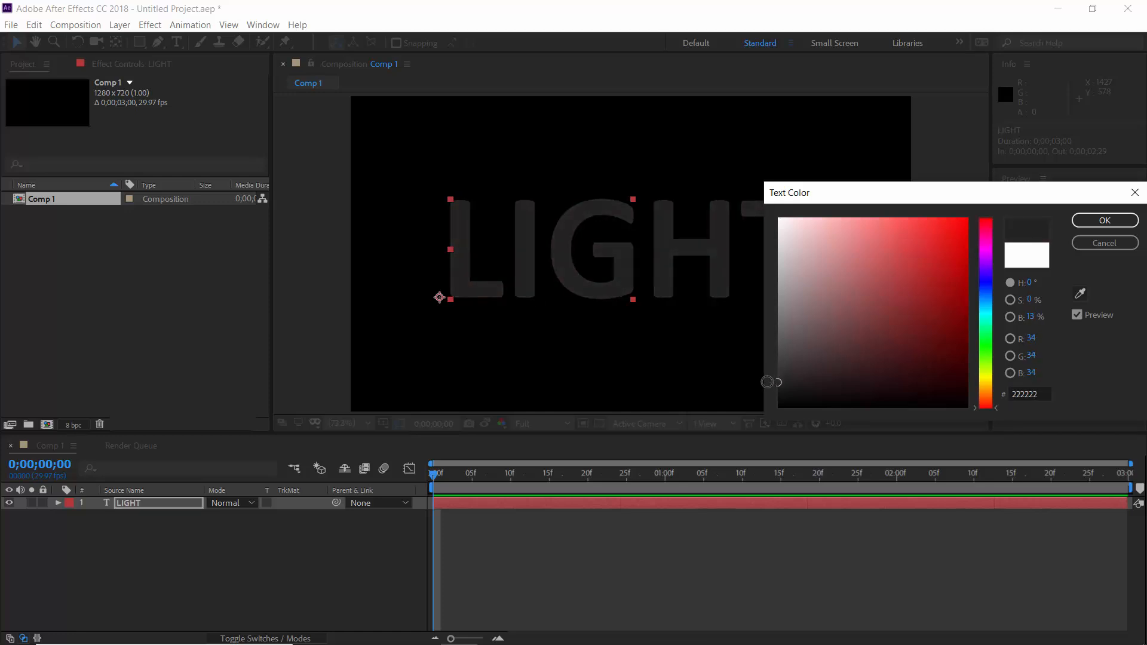
pyautogui.click(1093, 223)
# Step: Apply CC Light Sweep to the LIGHT text and move its center onto the letter G at about 520, 331
pyautogui.click(1047, 230)
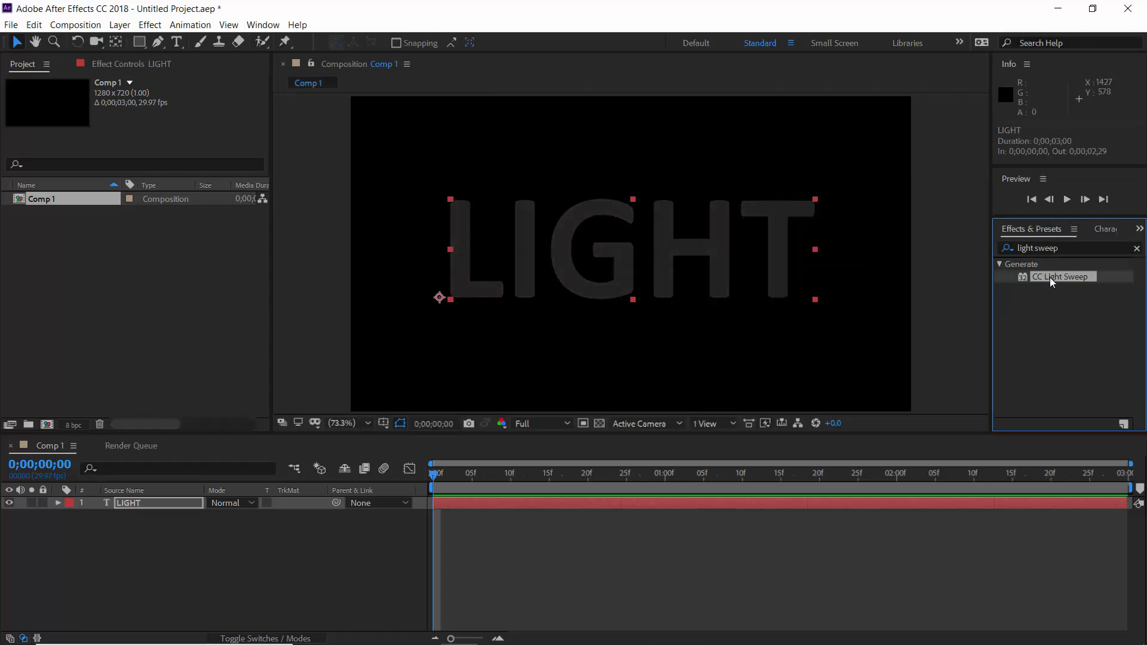
pyautogui.moveTo(1048, 277); pyautogui.dragTo(753, 269)
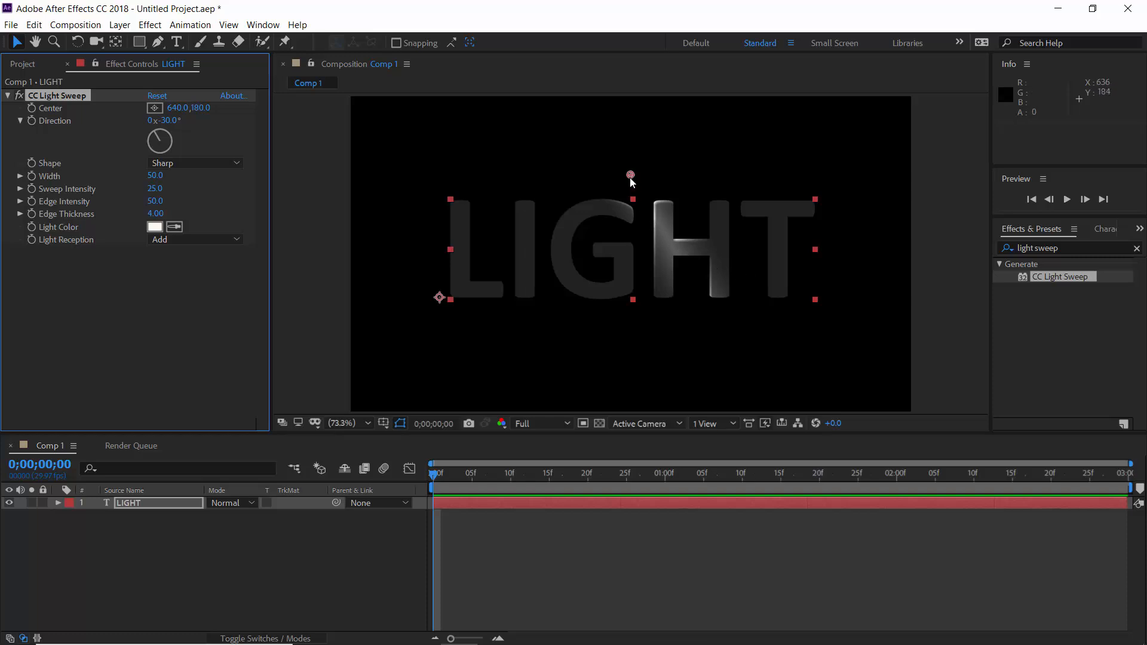
pyautogui.moveTo(631, 179); pyautogui.dragTo(572, 244)
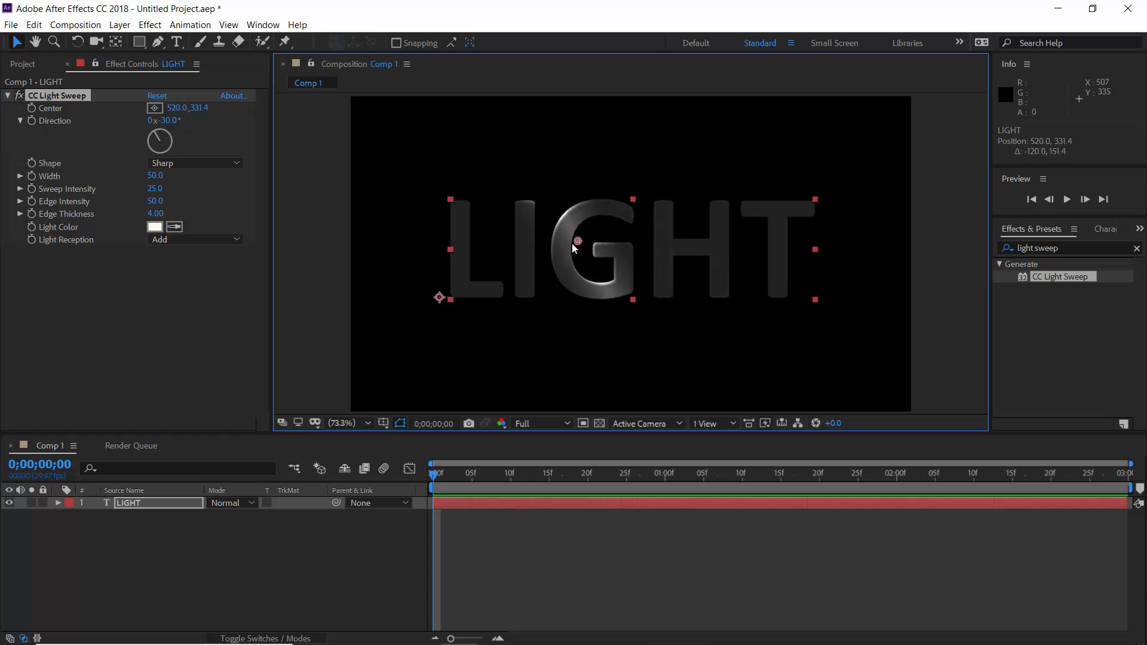
# Step: Set the light sweep's Shape to Smooth and its Width to 150
pyautogui.click(231, 164)
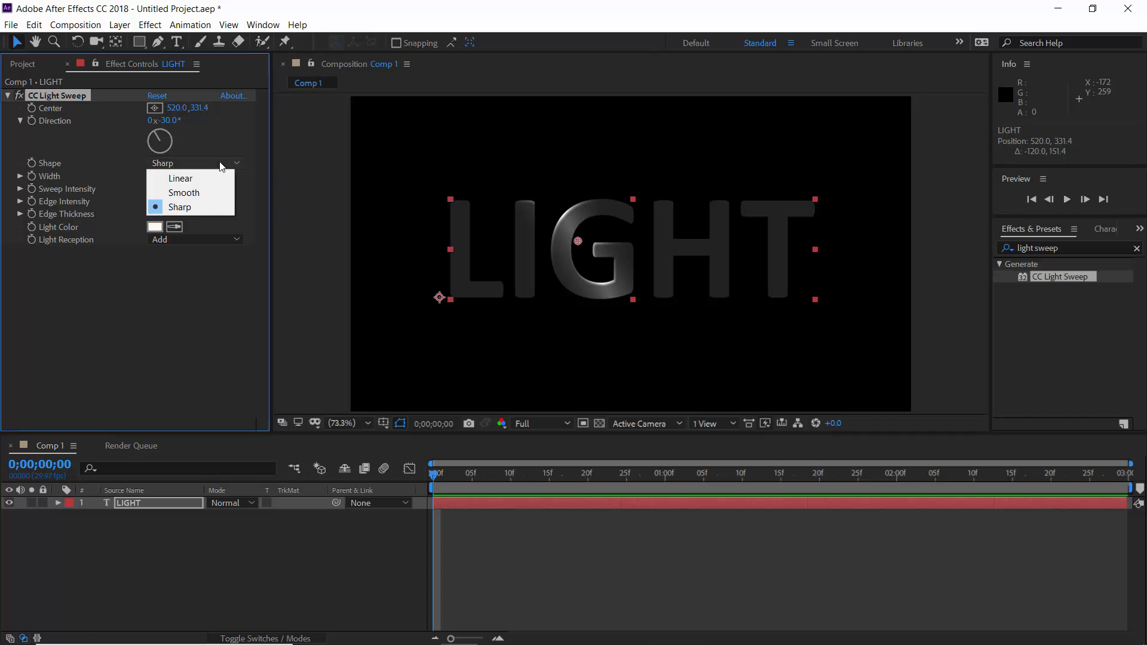
pyautogui.click(199, 193)
pyautogui.click(157, 176)
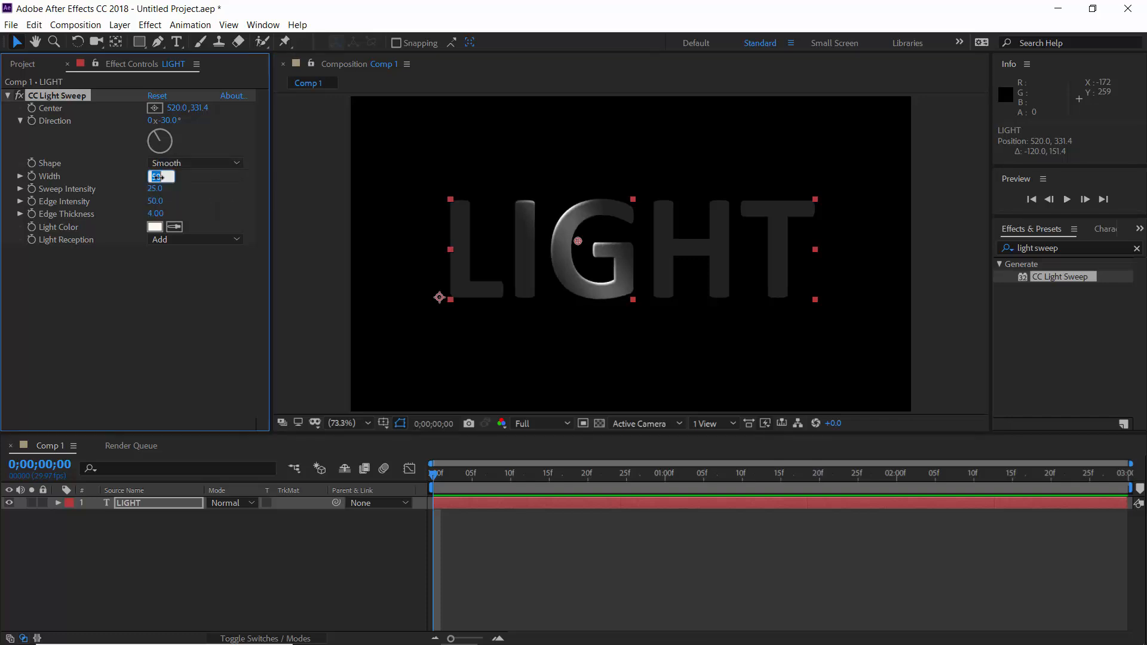
pyautogui.write('150')
# Step: Set the light sweep's Edge Intensity to 70 and Edge Thickness to 3
pyautogui.click(154, 202)
pyautogui.write('7')
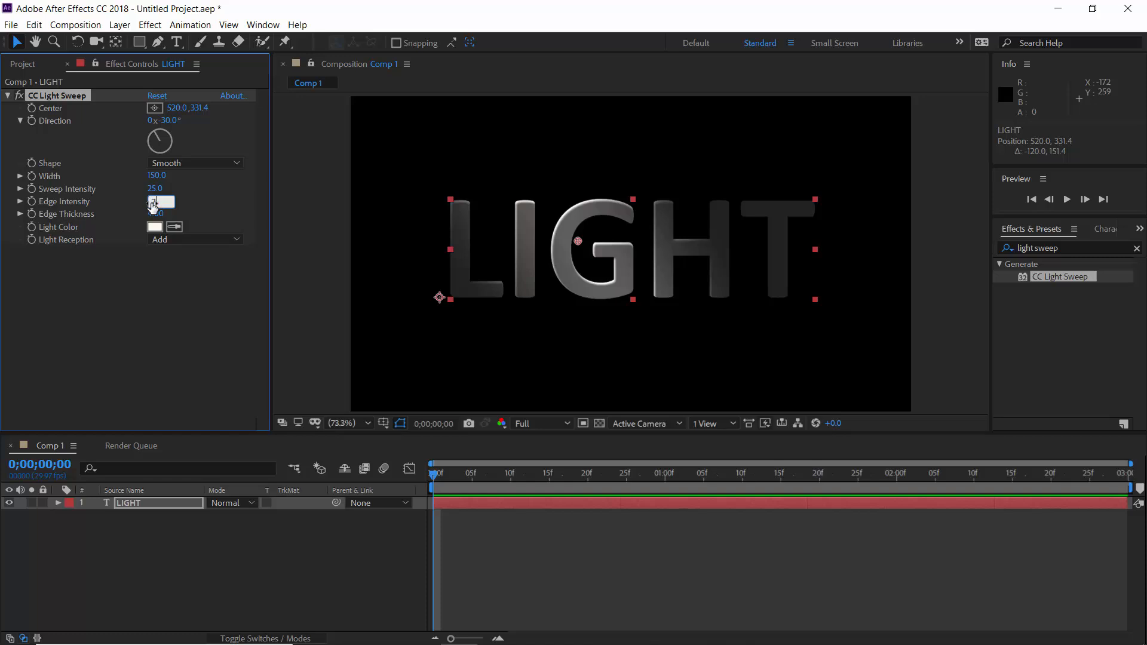
pyautogui.write('0')
pyautogui.press('Return')
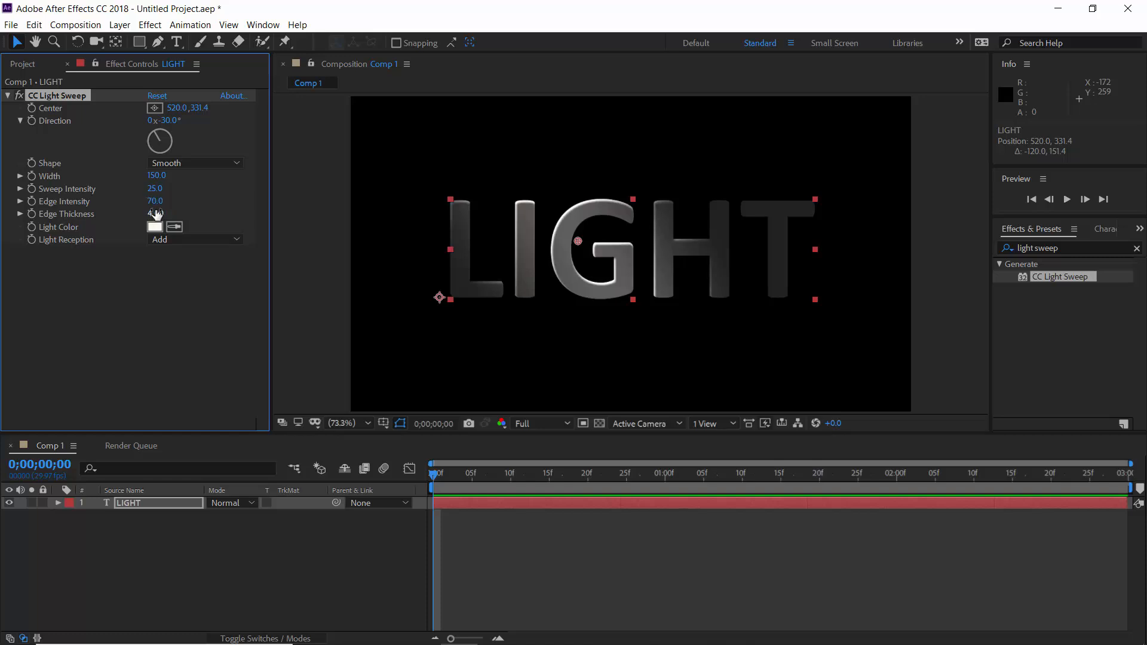
pyautogui.click(154, 214)
pyautogui.press('Return')
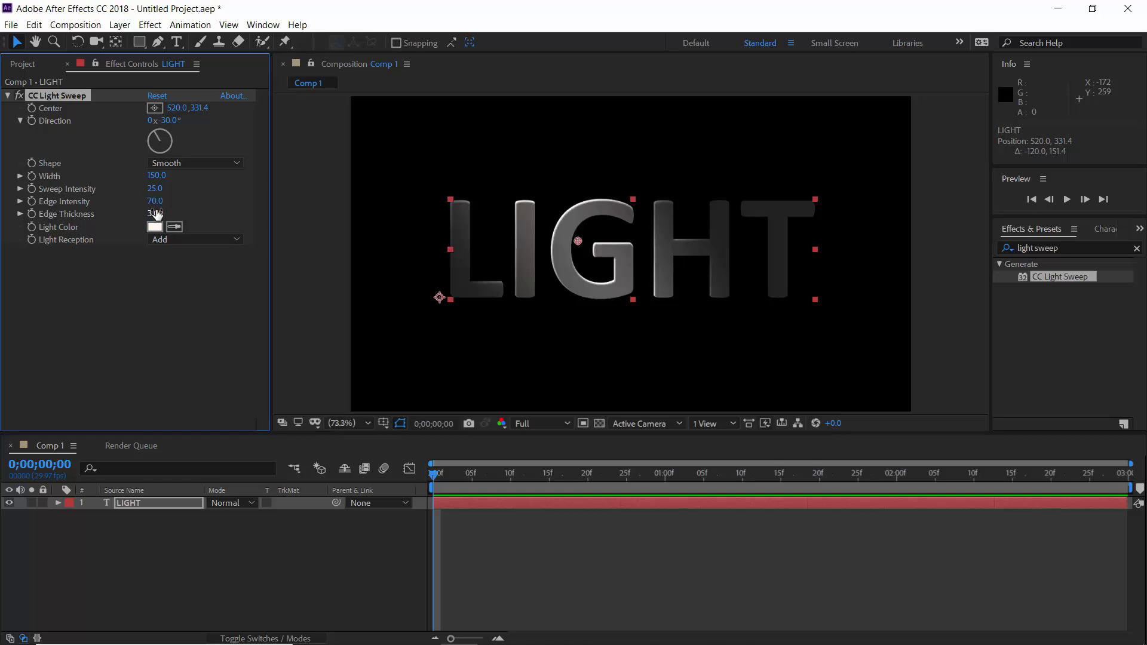
# Step: Change the light sweep's Light Color to bright cyan and set Light Reception to Cutout
pyautogui.click(155, 226)
pyautogui.moveTo(822, 261); pyautogui.dragTo(967, 218)
pyautogui.click(986, 309)
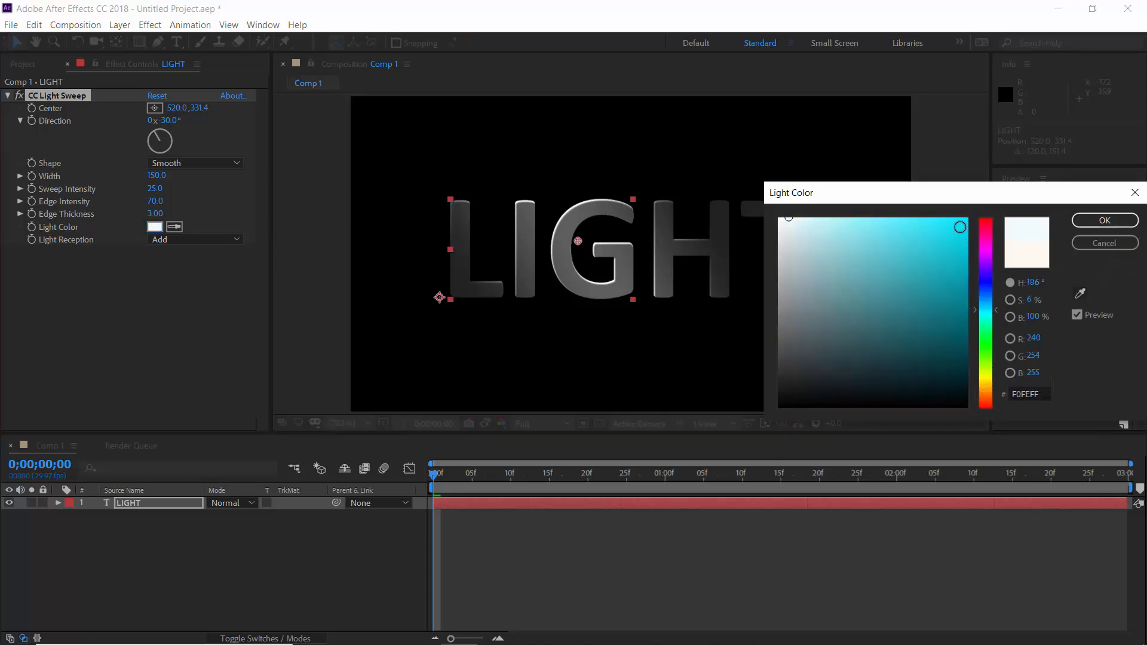
pyautogui.click(1105, 221)
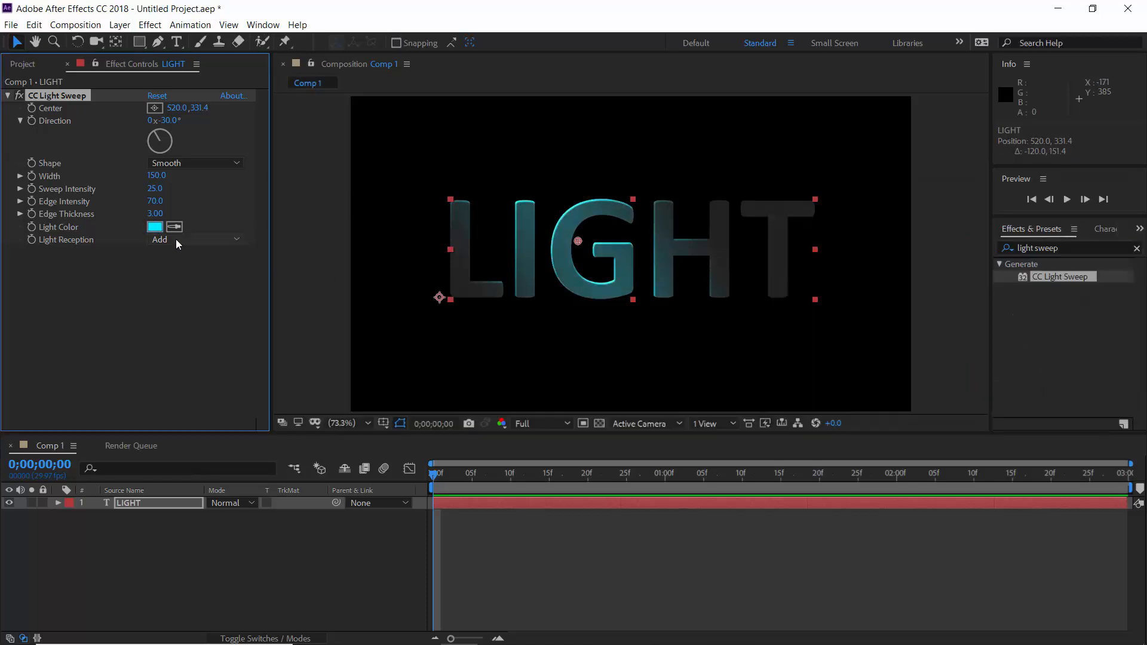
pyautogui.click(181, 238)
pyautogui.click(192, 282)
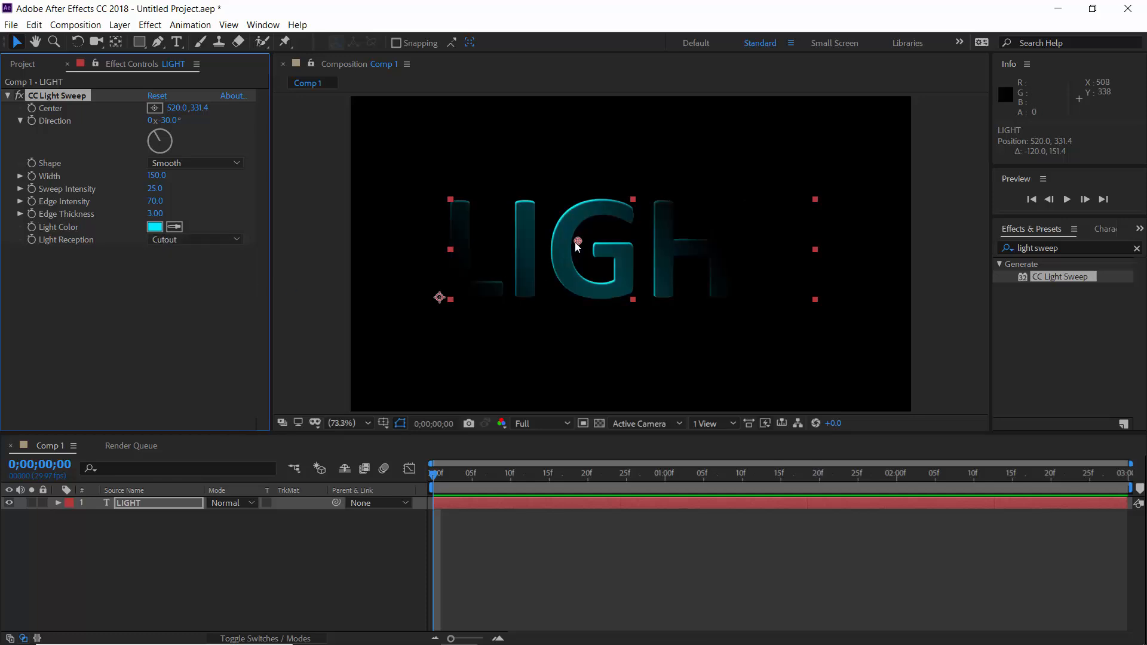
# Step: Keyframe the sweep's Center from about 36, 596 below the text at the start to beyond the frame's upper right edge at 2 seconds
pyautogui.moveTo(578, 241); pyautogui.dragTo(366, 356)
pyautogui.click(32, 108)
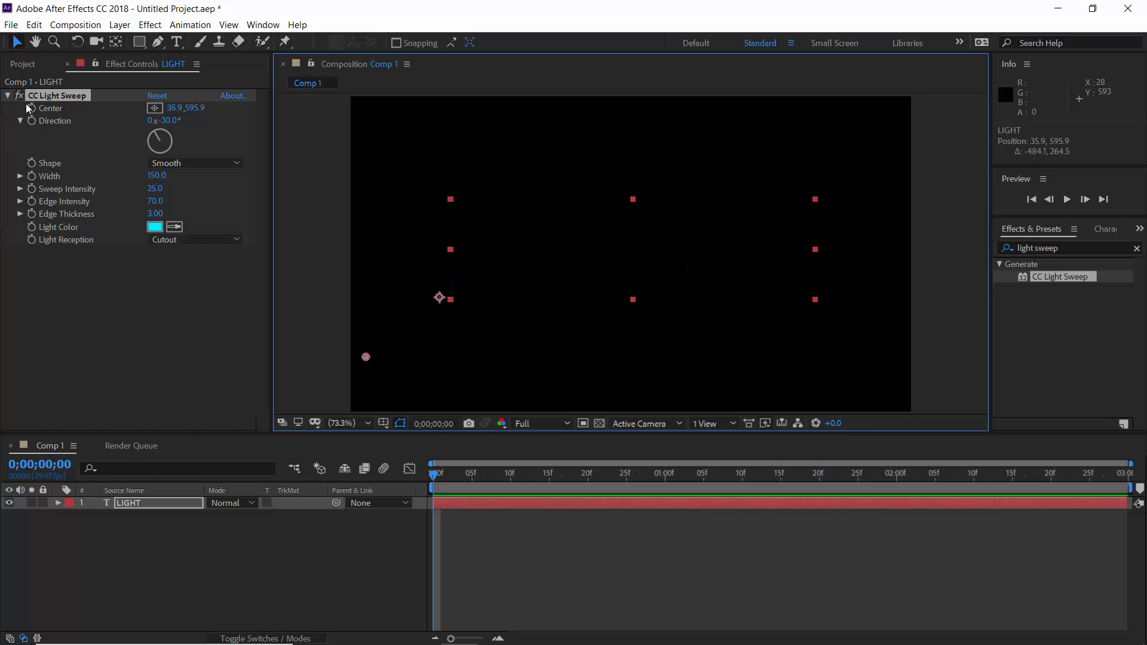
pyautogui.click(896, 477)
pyautogui.moveTo(373, 357); pyautogui.dragTo(923, 139)
# Step: Reveal the Center keyframes, move the second one to about 2 seconds 20 frames, and preview the sweep from the start
pyautogui.press('u')
pyautogui.moveTo(896, 528); pyautogui.dragTo(1051, 529)
pyautogui.click(435, 473)
pyautogui.press('space')
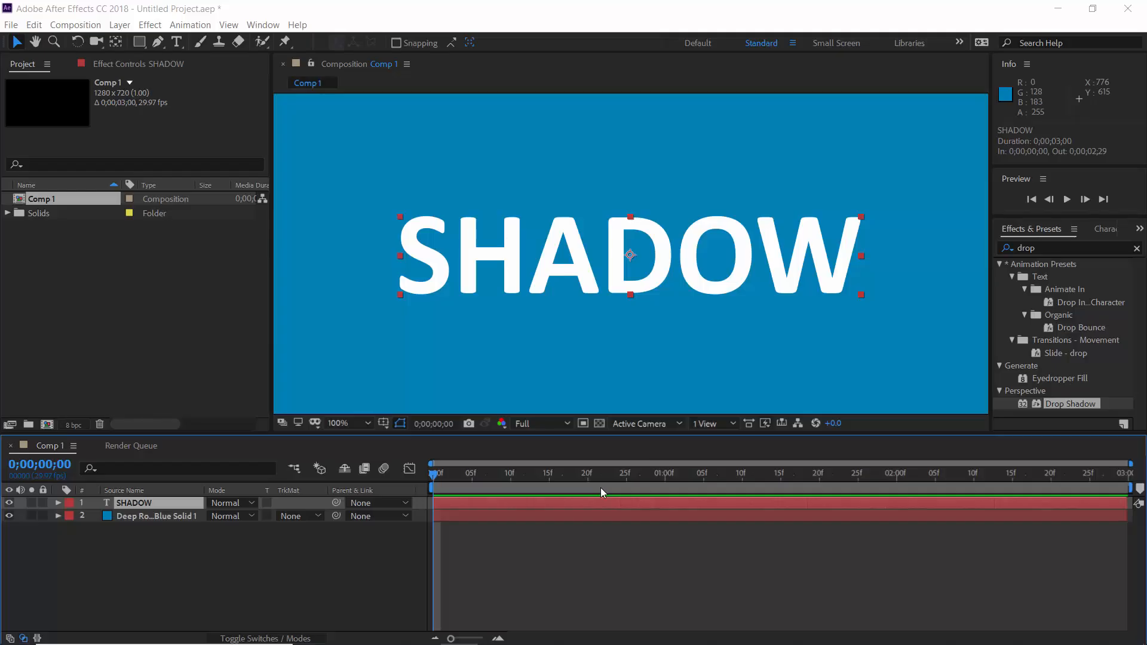
# Step: Duplicate the SHADOW text layer and draw a rectangular mask about 832 × 130 px over the upper part of the copy's letters
pyautogui.hotkey('ctrl', 'd')
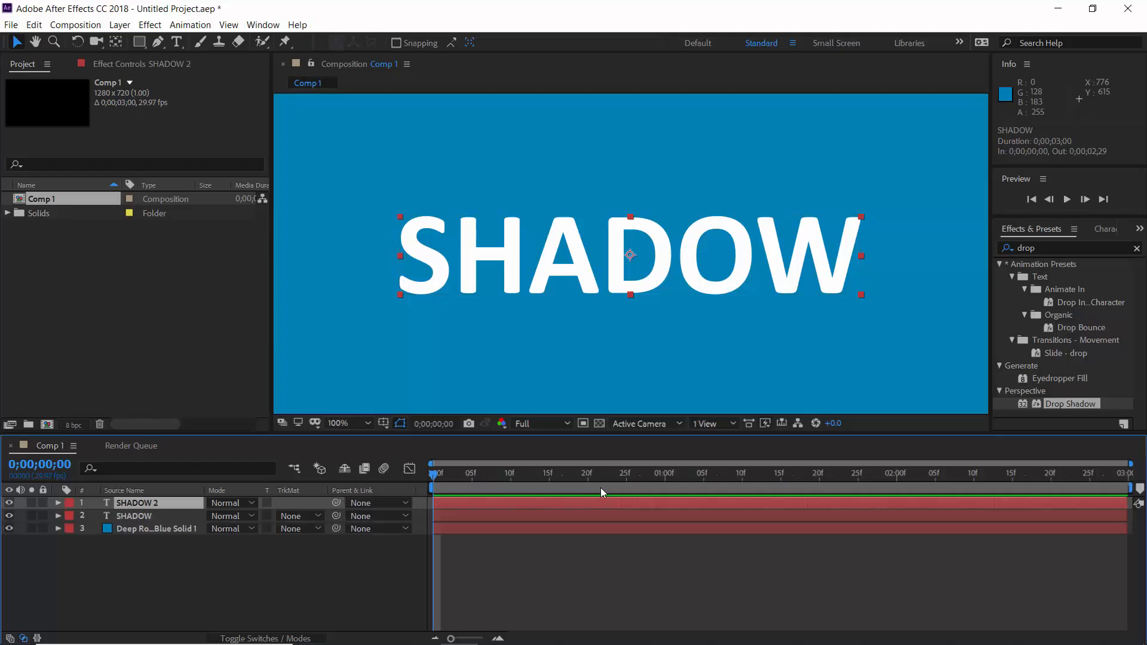
pyautogui.click(139, 41)
pyautogui.moveTo(379, 198)
pyautogui.mouseDown()
pyautogui.moveTo(737, 275)
pyautogui.moveTo(866, 257)
pyautogui.moveTo(876, 275)
pyautogui.mouseUp()
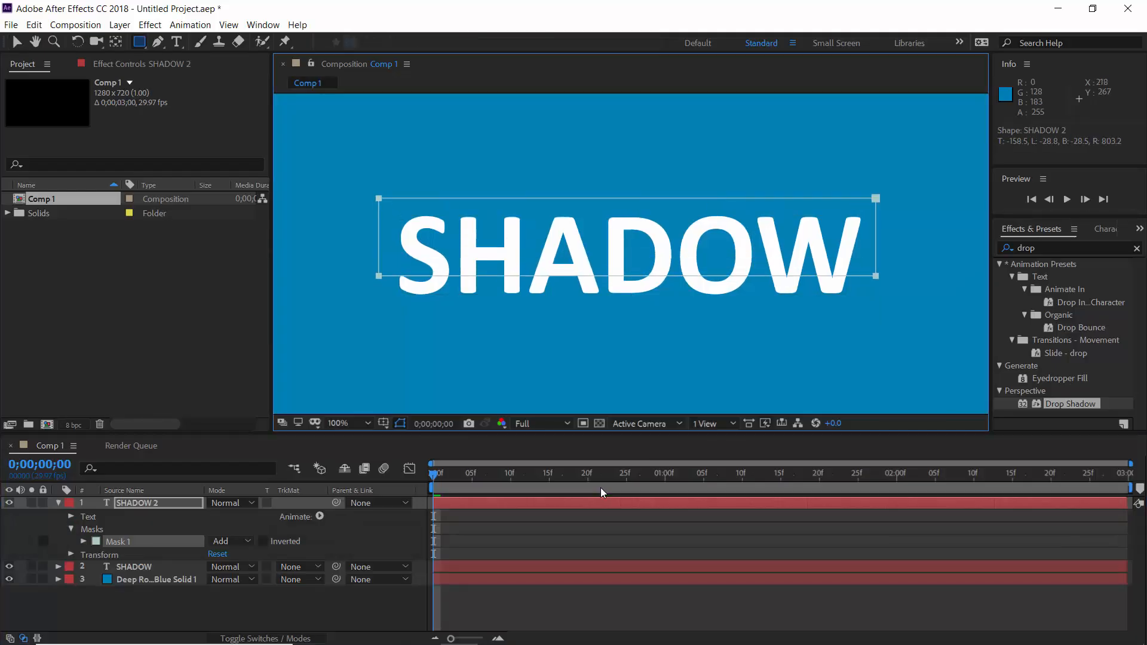
pyautogui.click(17, 42)
# Step: Copy the mask from SHADOW 2 onto the original SHADOW layer
pyautogui.click(134, 567)
pyautogui.click(92, 529)
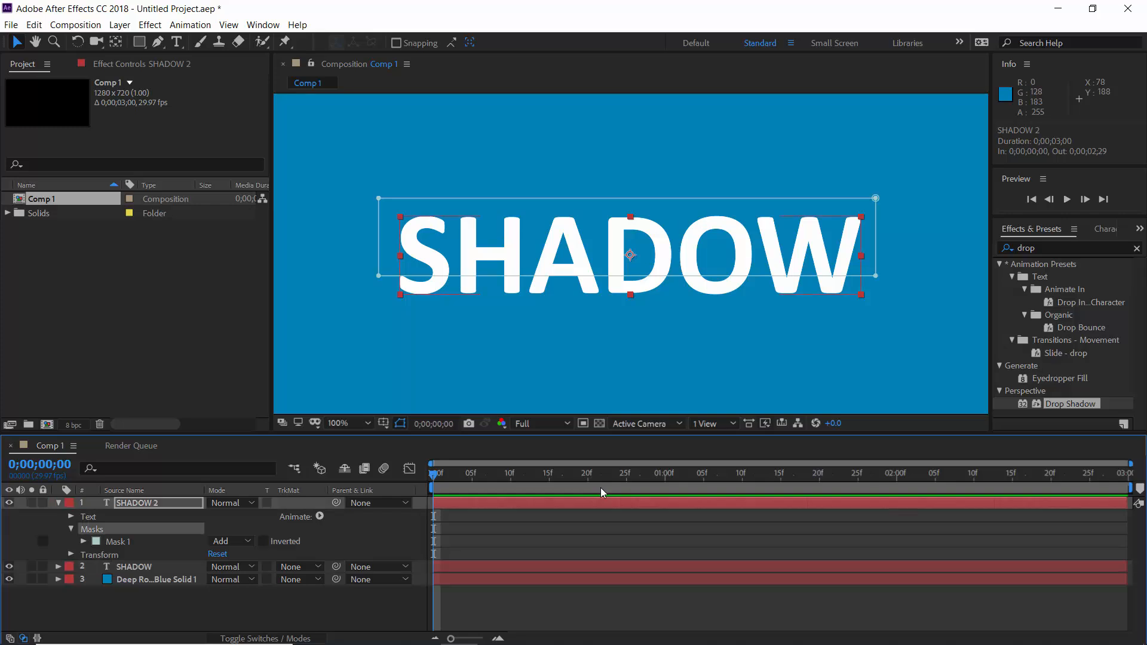
pyautogui.click(134, 567)
pyautogui.hotkey('ctrl', 'v')
# Step: Reshape the original SHADOW layer's mask to cover only the letters' lower strip, directly below the upper mask's edge
pyautogui.click(58, 567)
pyautogui.click(84, 605)
pyautogui.click(137, 588)
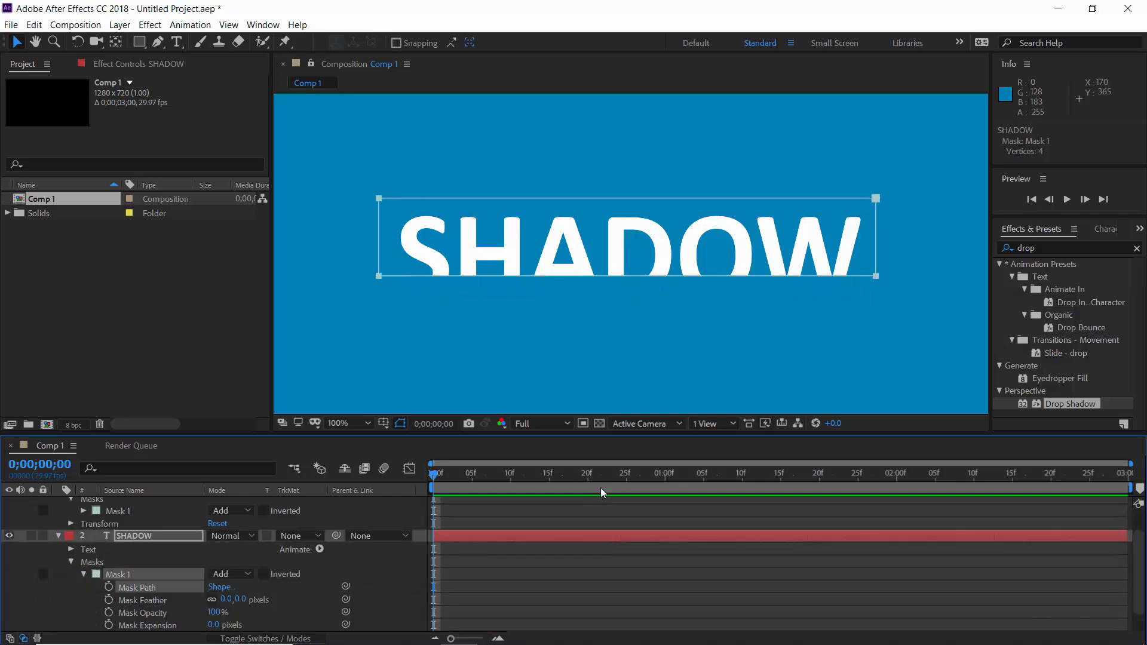
pyautogui.moveTo(353, 179); pyautogui.dragTo(876, 318)
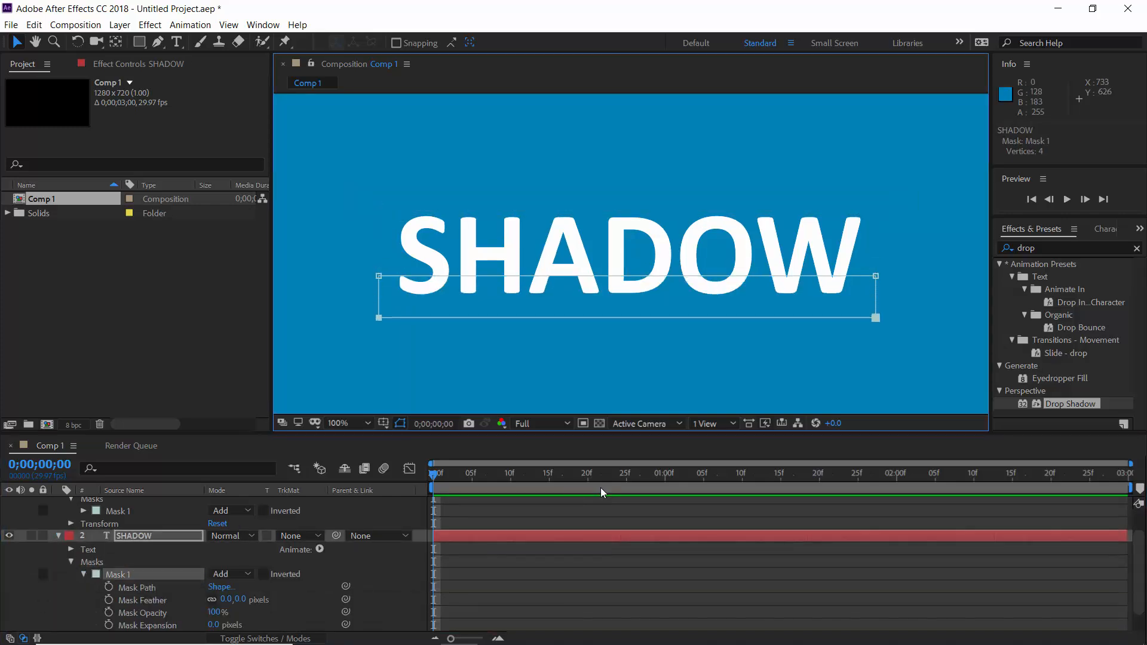
pyautogui.click(59, 536)
# Step: Apply Drop Shadow to SHADOW 2 and sample the blue background as its Shadow Color
pyautogui.click(138, 503)
pyautogui.doubleClick(1070, 403)
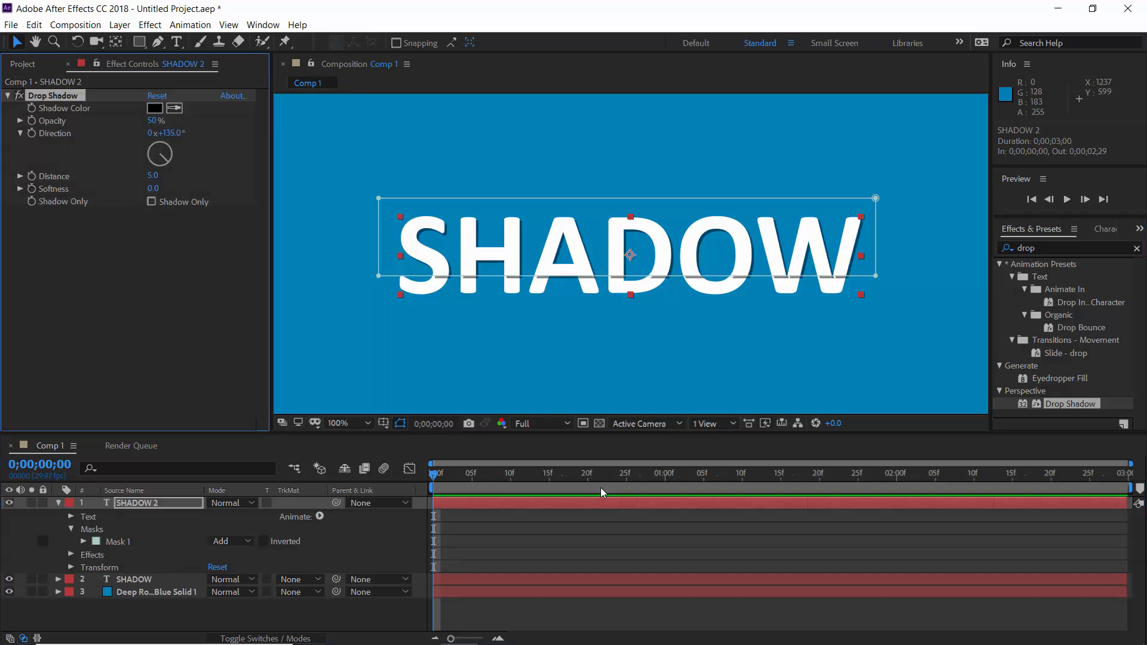
pyautogui.click(175, 108)
pyautogui.click(375, 147)
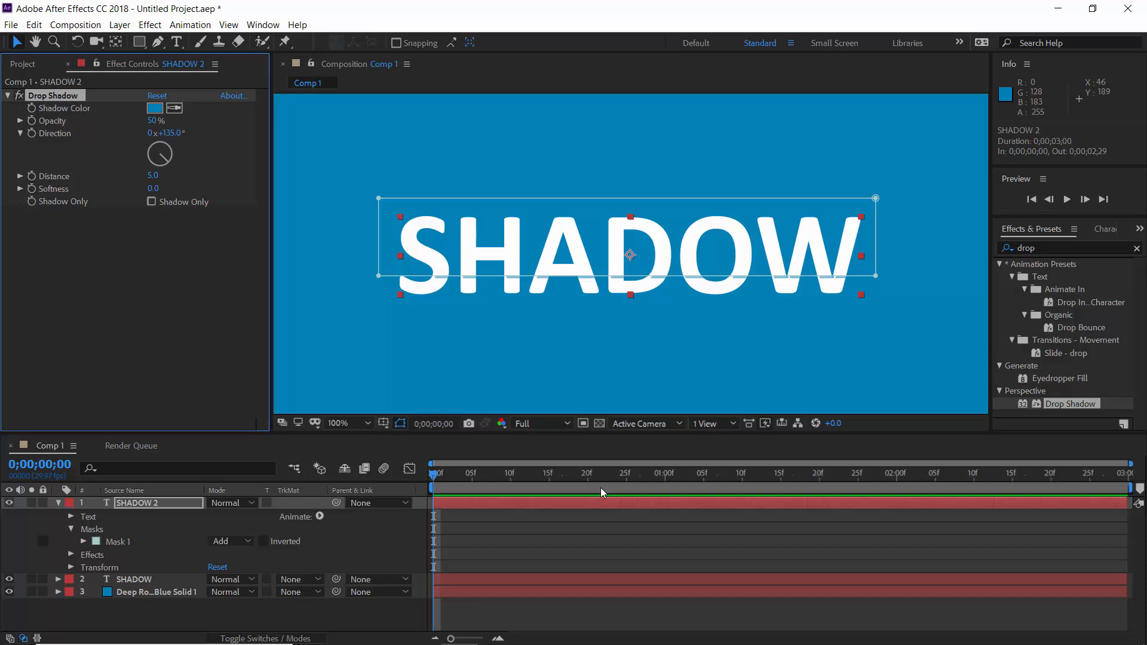
# Step: Set the drop shadow's Opacity to 100%
pyautogui.click(152, 120)
pyautogui.write('100')
pyautogui.press('Return')
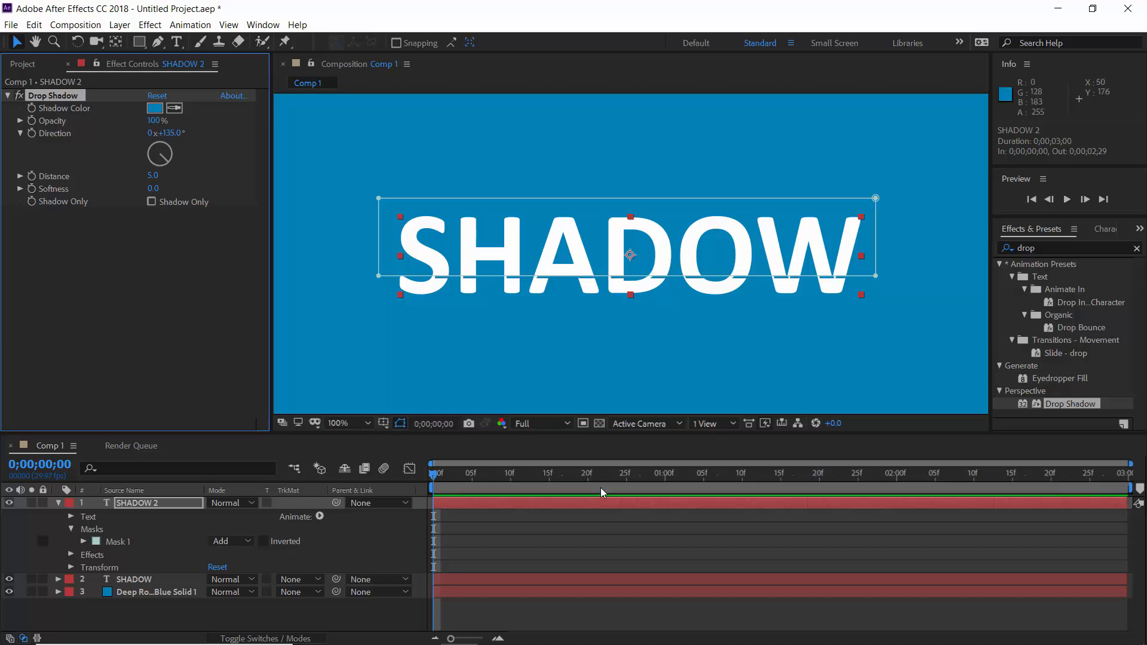
# Step: Set the SHADOW 2 drop shadow's Direction to 180°, Distance to 7 and Softness to 25
pyautogui.click(168, 132)
pyautogui.write('180')
pyautogui.press('Return')
pyautogui.click(153, 176)
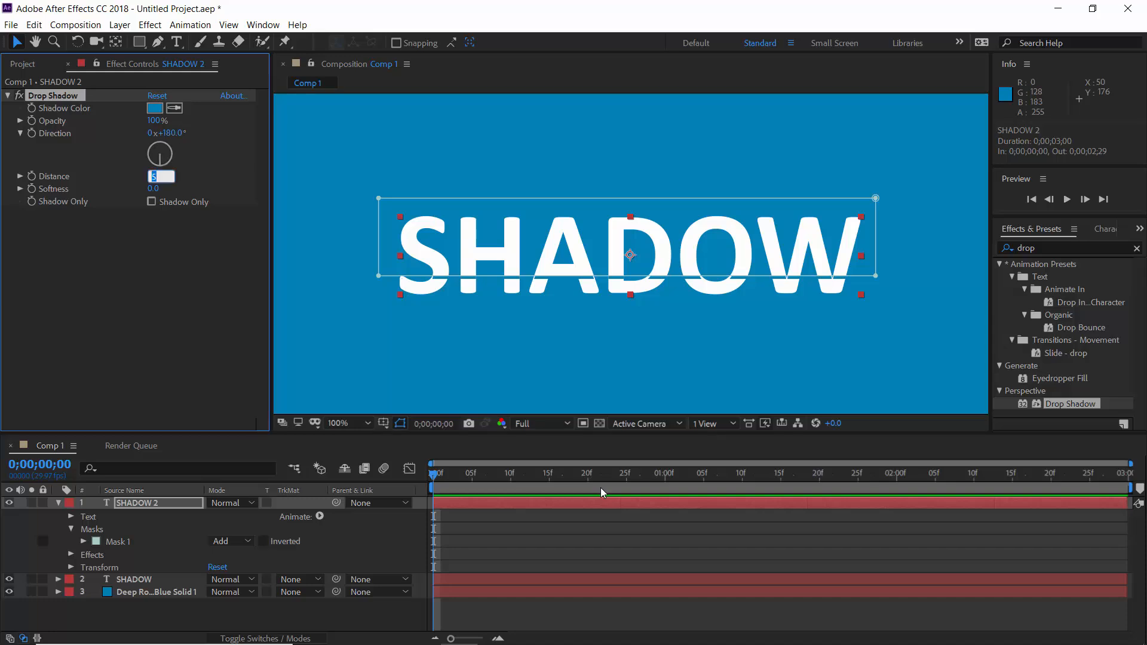
pyautogui.write('7')
pyautogui.press('Return')
pyautogui.click(153, 189)
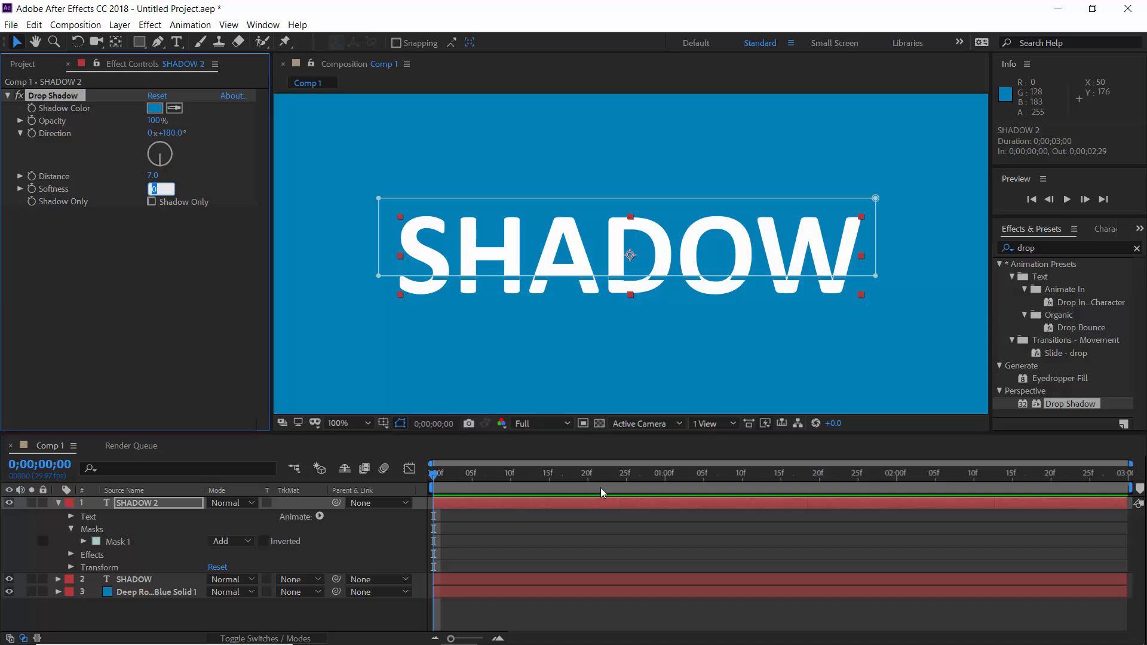
pyautogui.write('25')
pyautogui.press('Return')
pyautogui.click(573, 615)
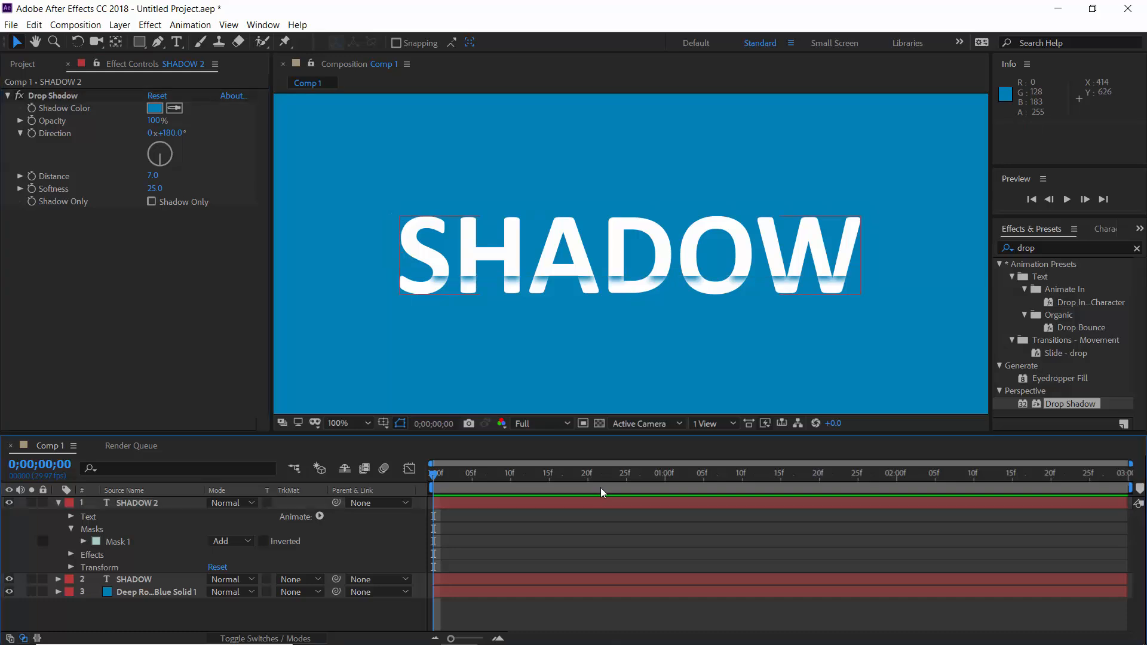
# Step: Duplicate SHADOW 2 and raise the lower edge of the copy's mask to about mid-height of the letters
pyautogui.click(58, 503)
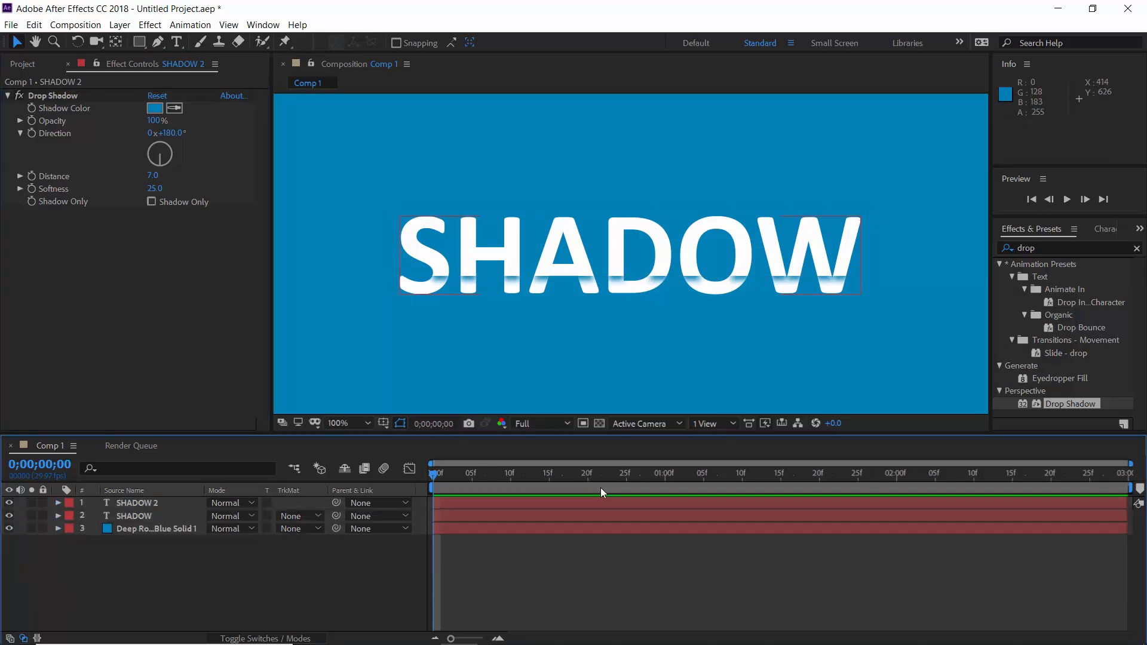
pyautogui.click(136, 503)
pyautogui.hotkey('ctrl', 'd')
pyautogui.click(58, 503)
pyautogui.click(71, 529)
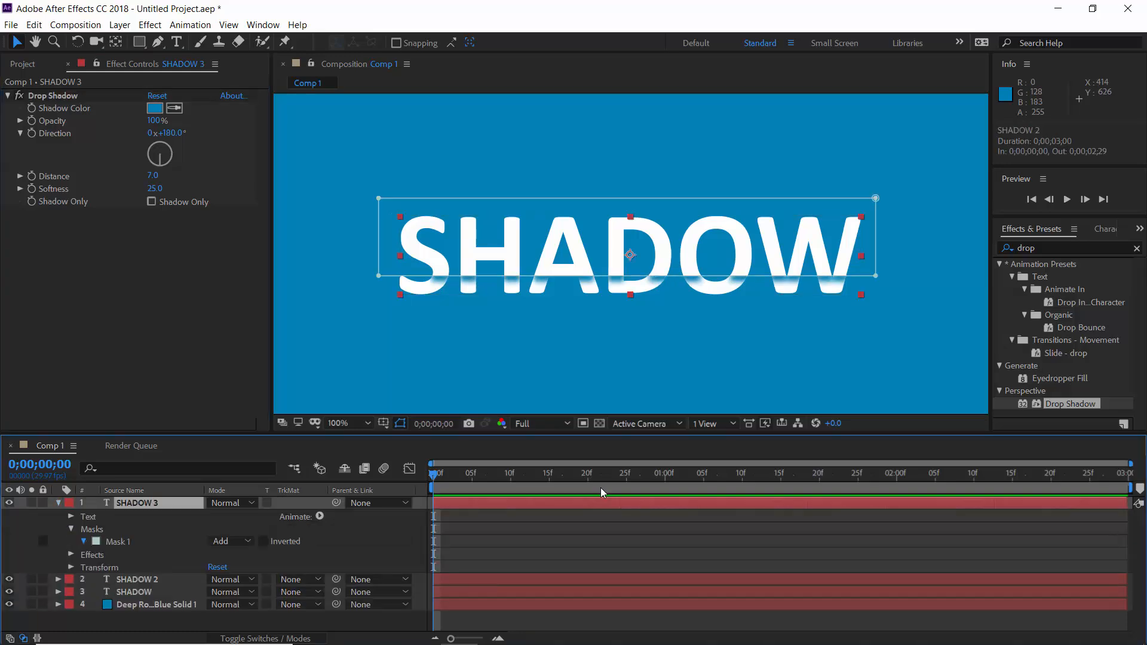
pyautogui.click(83, 541)
pyautogui.click(118, 542)
pyautogui.moveTo(346, 253); pyautogui.dragTo(875, 259)
# Step: Duplicate SHADOW 3 and raise the lower edge of the copy's mask to cover only the letters' upper strip
pyautogui.click(58, 503)
pyautogui.hotkey('ctrl', 'd')
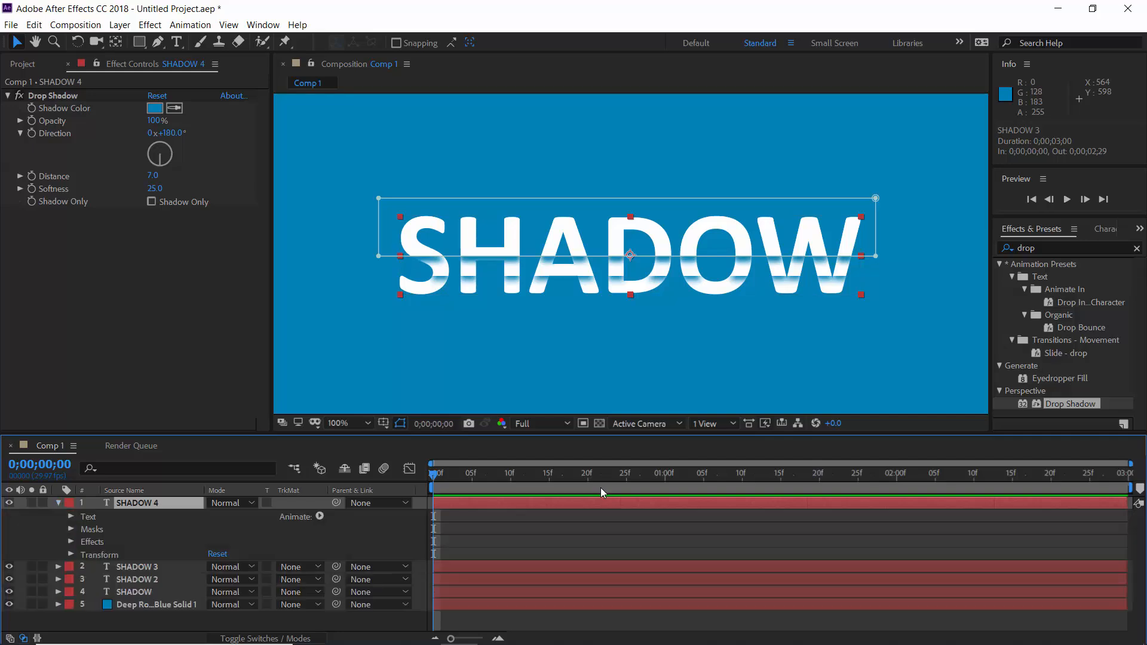
pyautogui.moveTo(326, 247); pyautogui.dragTo(875, 238)
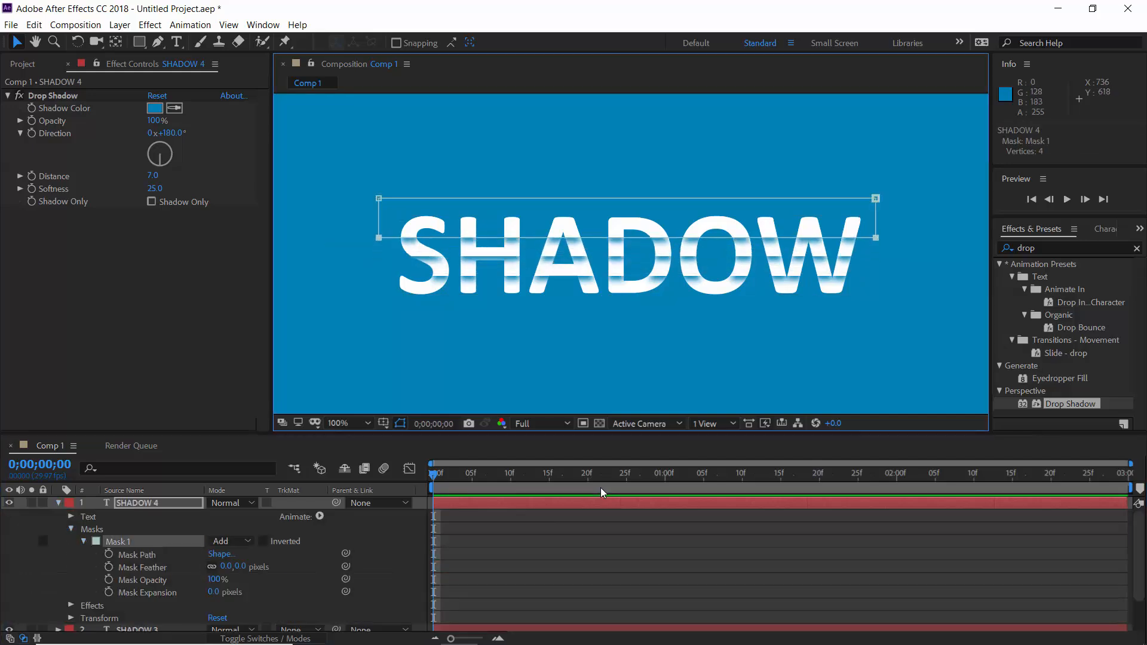
pyautogui.click(58, 503)
pyautogui.click(149, 598)
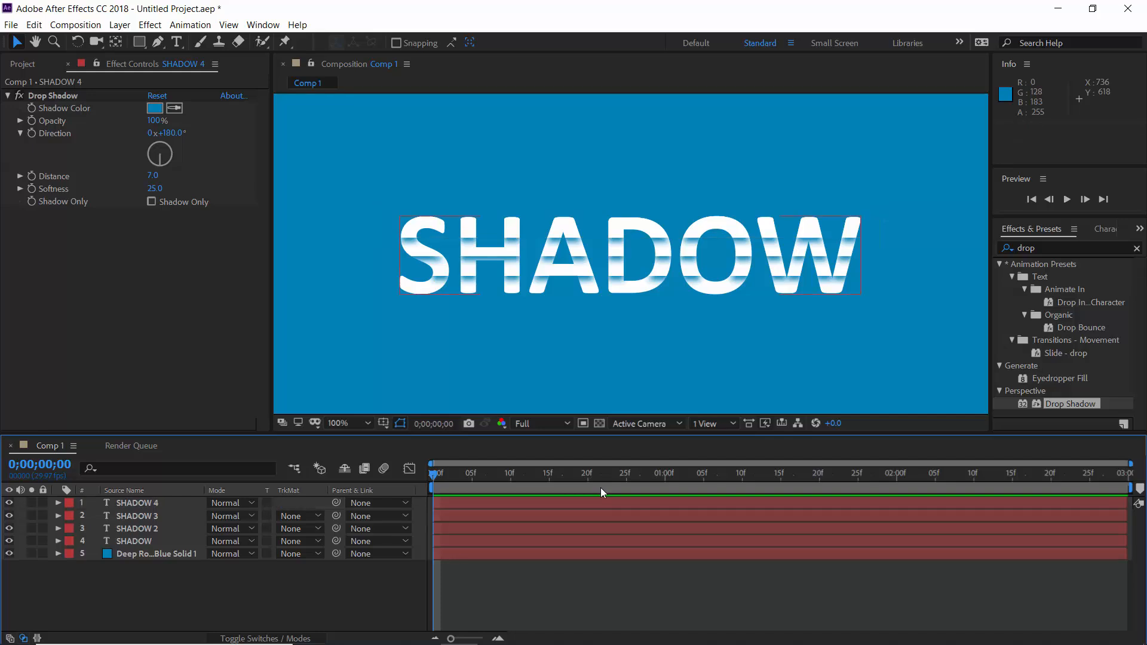
# Step: Nudge the SHADOW slices sideways by 10 pixels, layer by layer from SHADOW up to SHADOW 4, to stagger the letters
pyautogui.click(134, 540)
pyautogui.hotkey('shift', 'Left')
pyautogui.hotkey('ctrl', 'Up')
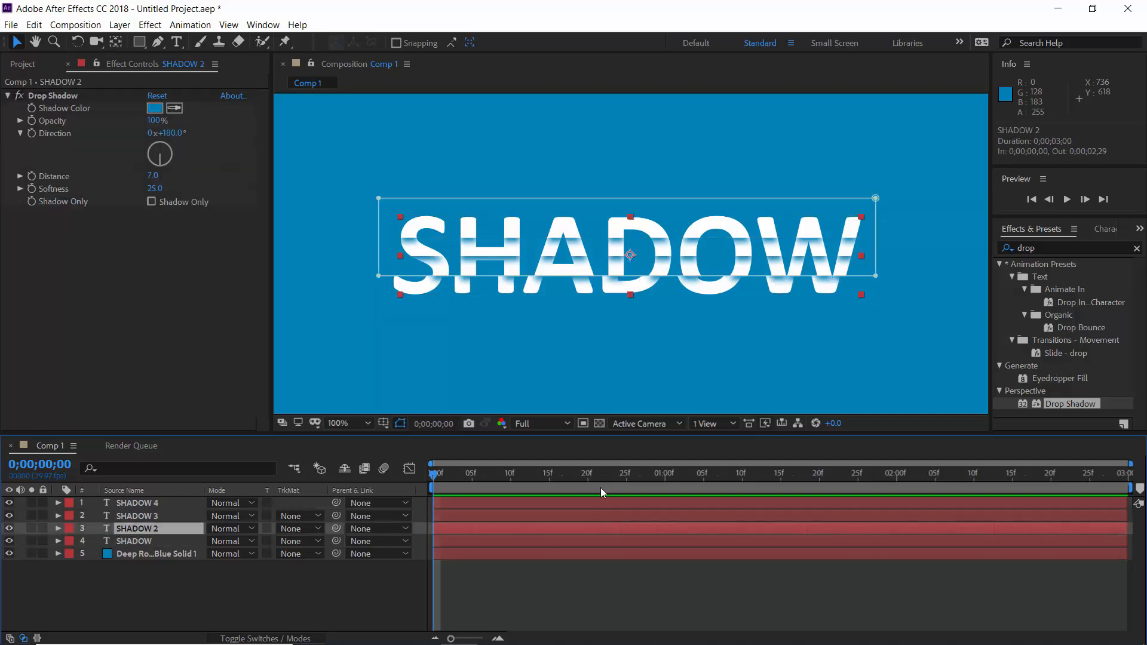
pyautogui.hotkey('shift', 'Left')
pyautogui.hotkey('ctrl', 'Up')
pyautogui.hotkey('shift', 'Left')
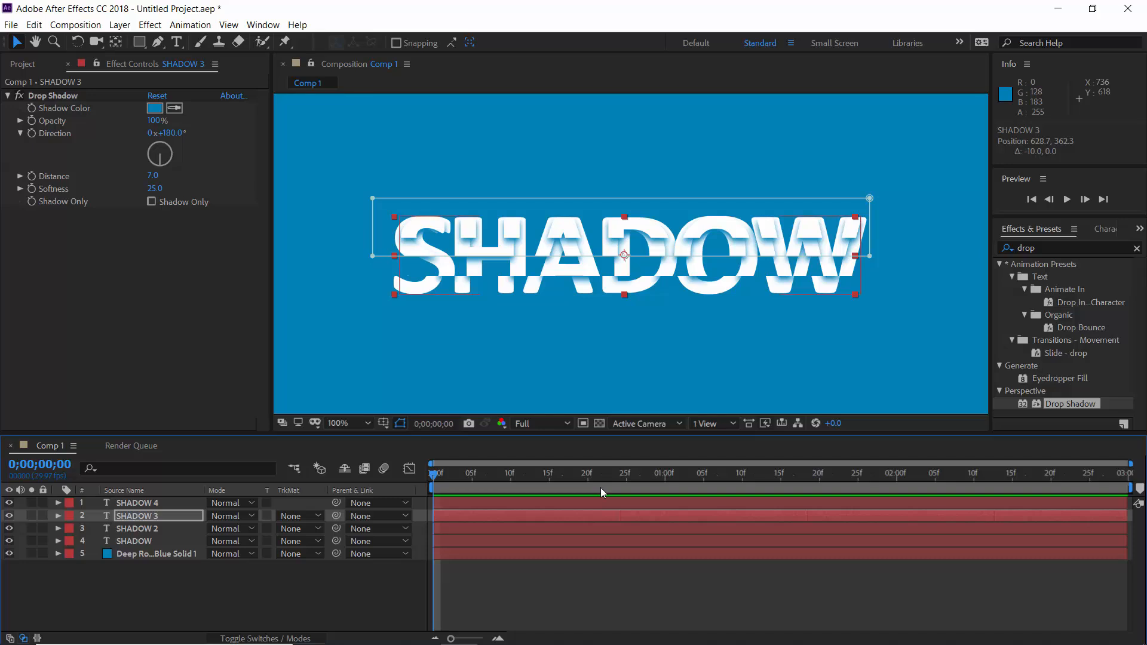
pyautogui.hotkey('ctrl', 'Up')
pyautogui.hotkey('shift', 'Left')
pyautogui.press('F2')
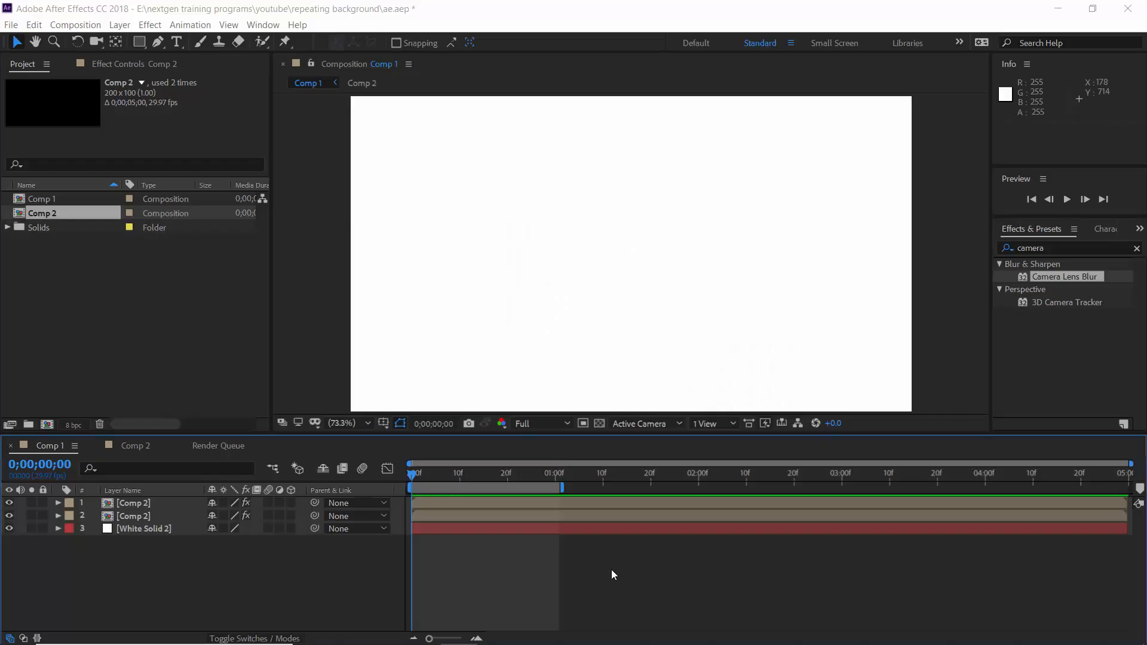
# Step: Preview the repeating background in Comp 1, scrub the source animation in Comp 2, and inspect the lower Comp 2 layer's Motion Tile settings
pyautogui.press('space')
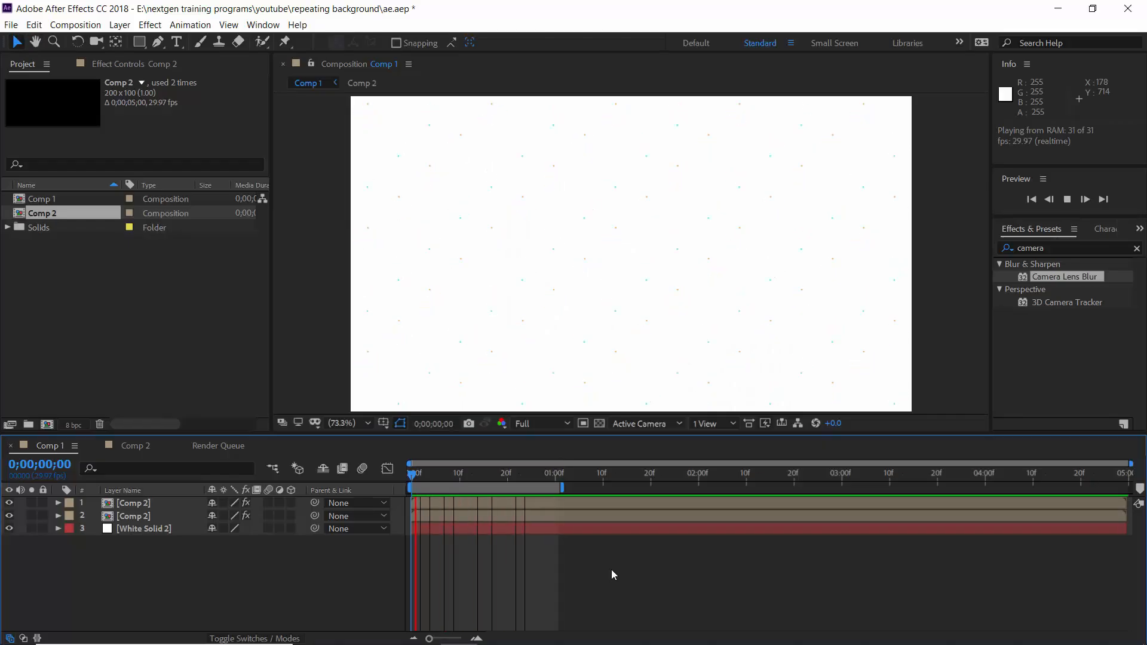
pyautogui.press('space')
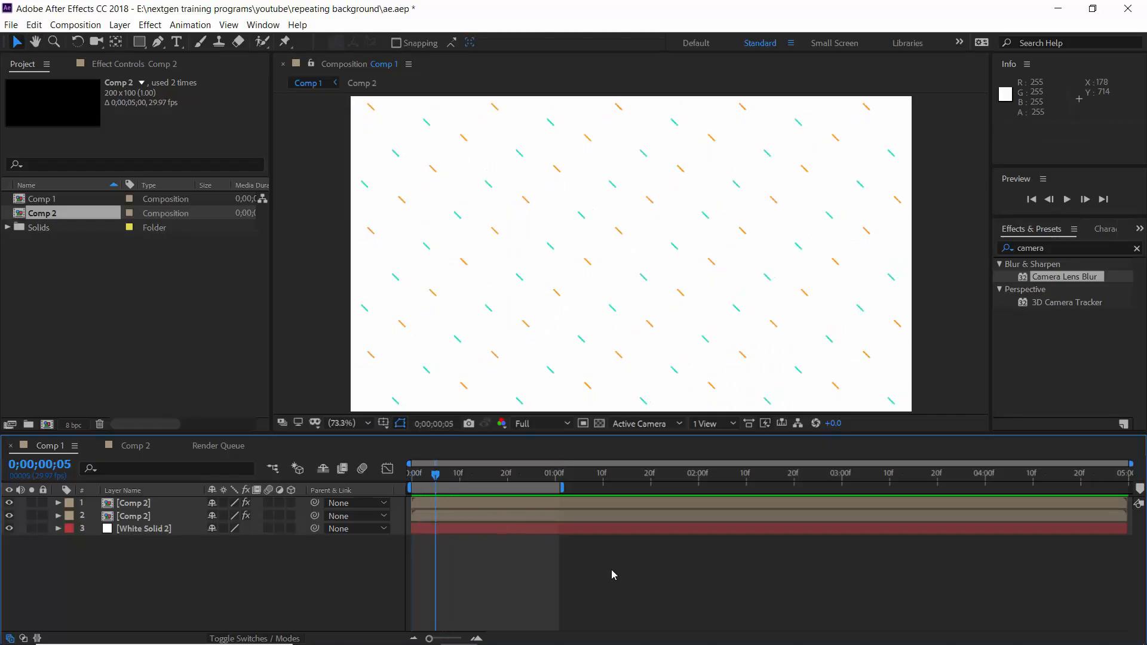
pyautogui.click(136, 452)
pyautogui.moveTo(413, 474); pyautogui.dragTo(644, 480)
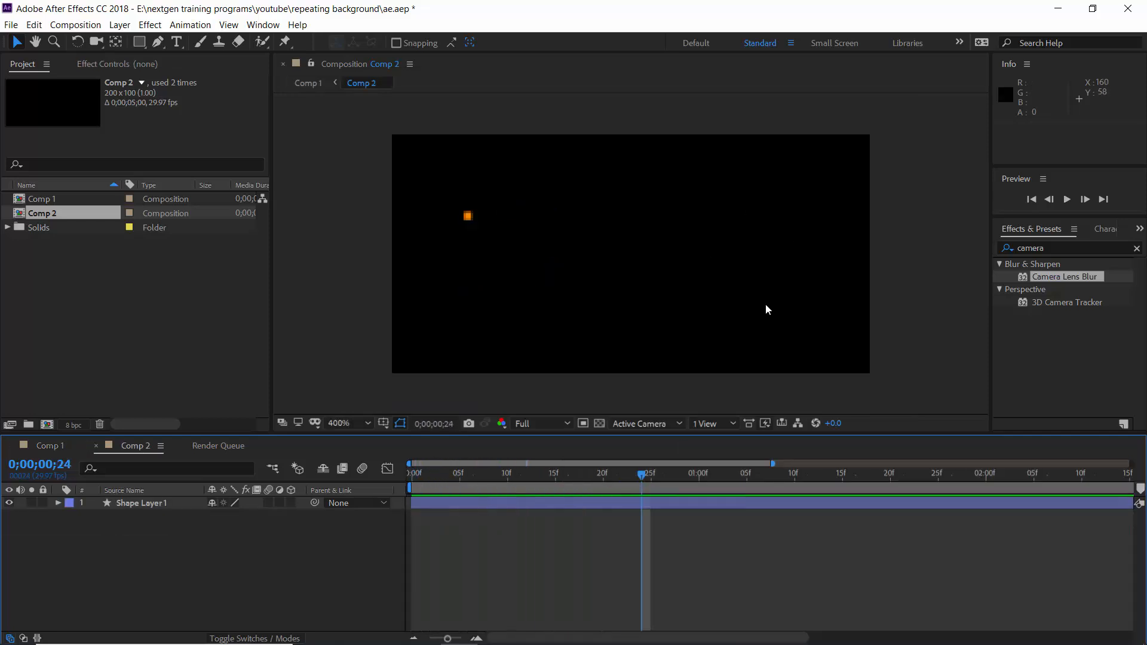
pyautogui.click(48, 445)
pyautogui.click(137, 516)
pyautogui.click(460, 475)
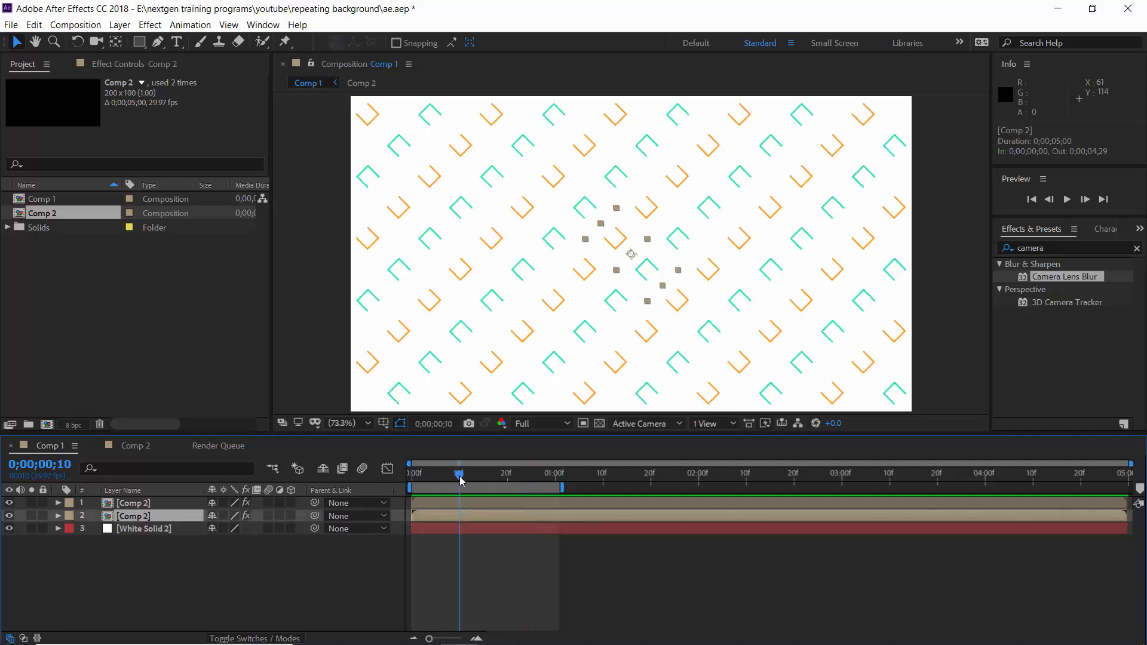
pyautogui.click(116, 66)
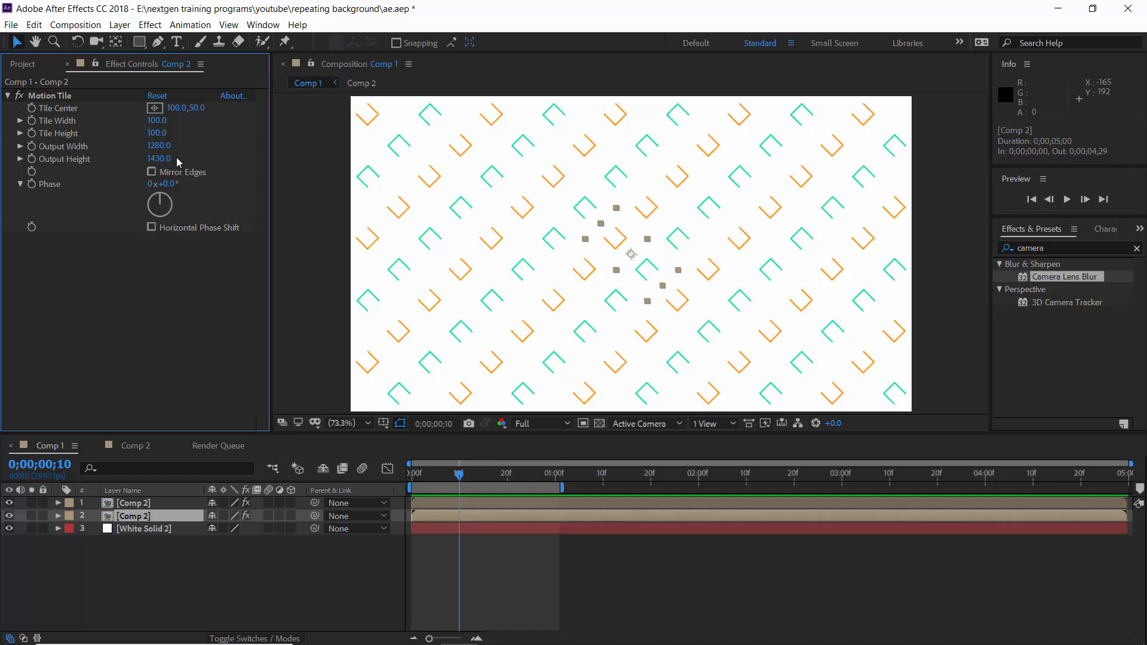
# Step: Try a Motion Tile Output Width of 250 on the lower Comp 2 layer, and undo the change
pyautogui.click(158, 145)
pyautogui.write('250')
pyautogui.press('Return')
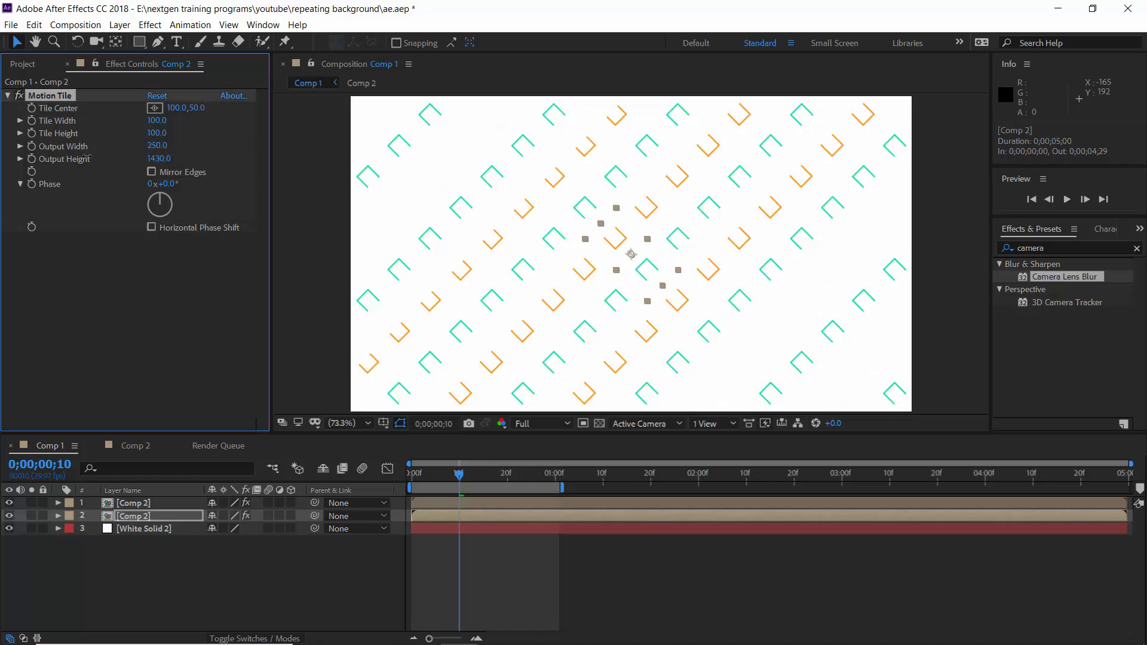
pyautogui.moveTo(87, 157); pyautogui.dragTo(125, 164)
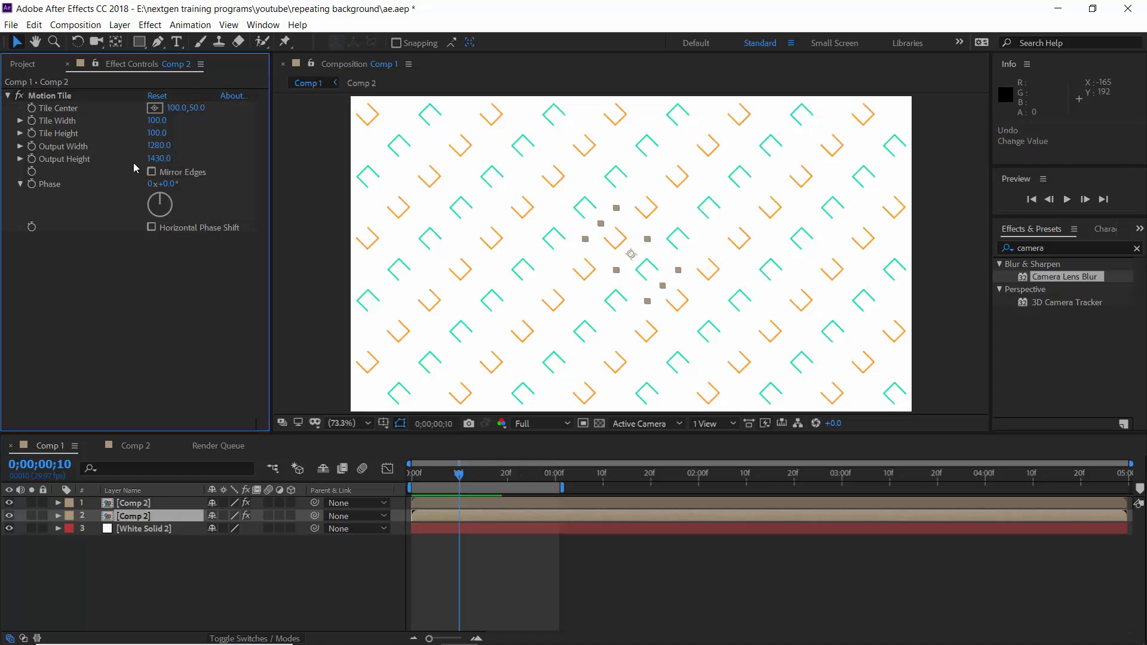
pyautogui.hotkey('ctrl', 'z')
pyautogui.hotkey('ctrl', 'z')
pyautogui.hotkey('ctrl', 'z')
pyautogui.hotkey('ctrl', 'z')
pyautogui.hotkey('ctrl', 'z')
pyautogui.hotkey('ctrl', 'z')
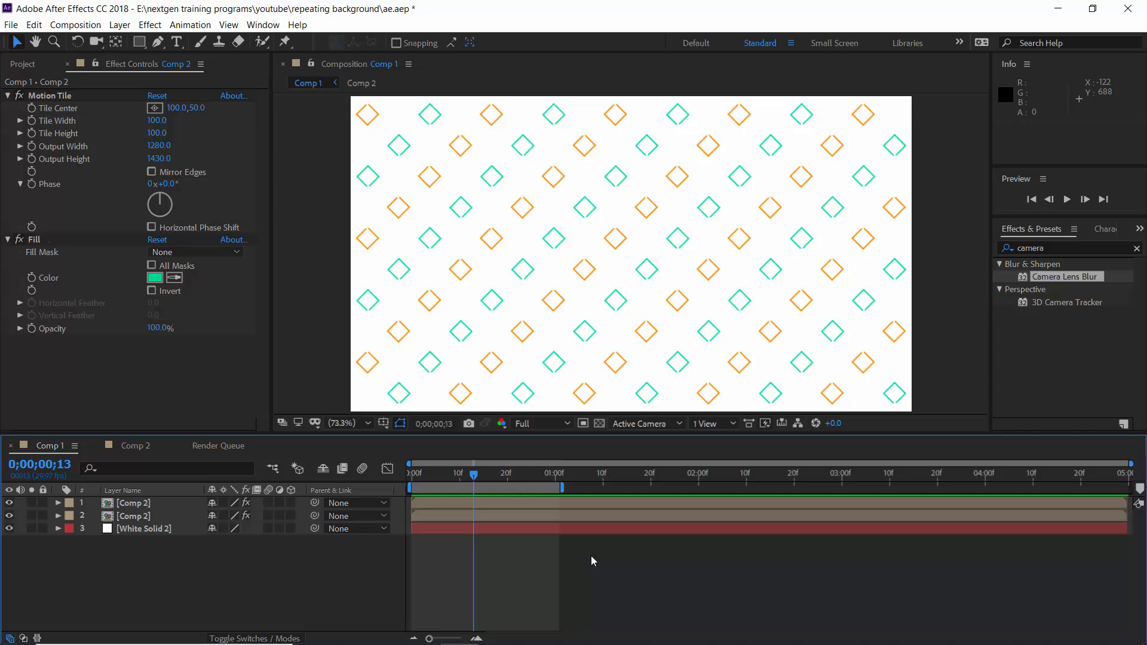
# Step: Add a TUTORIAL text layer over the pattern and move it to the center of the composition
pyautogui.hotkey('ctrl', 't')
pyautogui.click(536, 245)
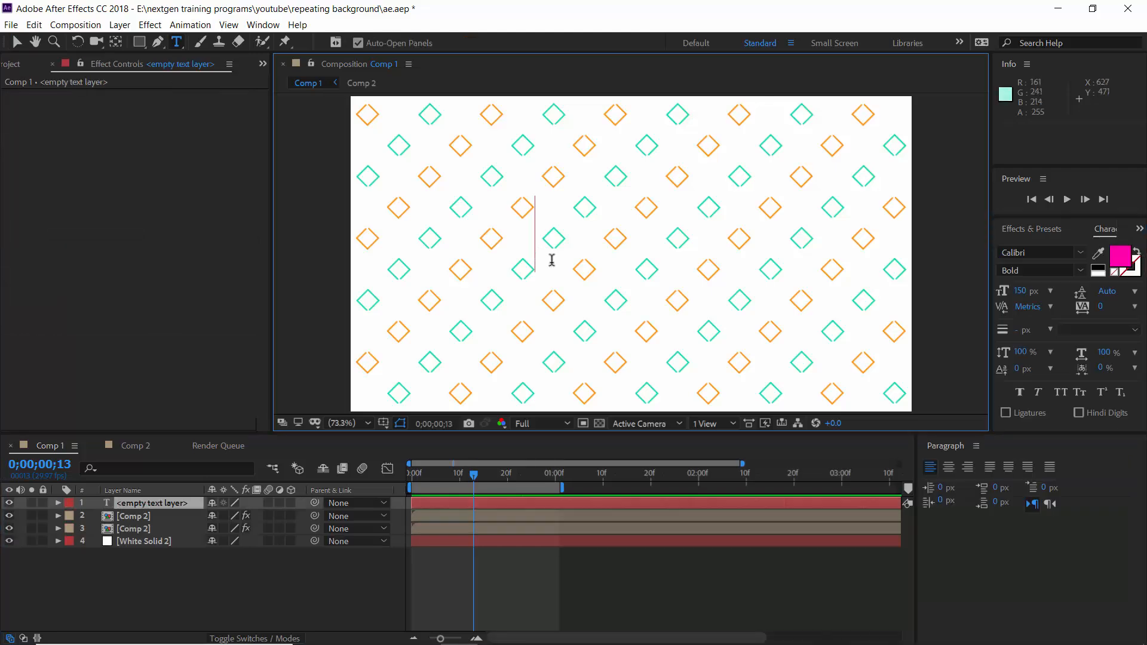
pyautogui.write('TUTORIAL')
pyautogui.click(17, 43)
pyautogui.moveTo(628, 232); pyautogui.dragTo(584, 256)
# Step: Pre-compose both Comp 2 layers and White Solid 2 into a composition named bg
pyautogui.click(171, 516)
pyautogui.keyDown('shift'); pyautogui.click(158, 541); pyautogui.keyUp('shift')
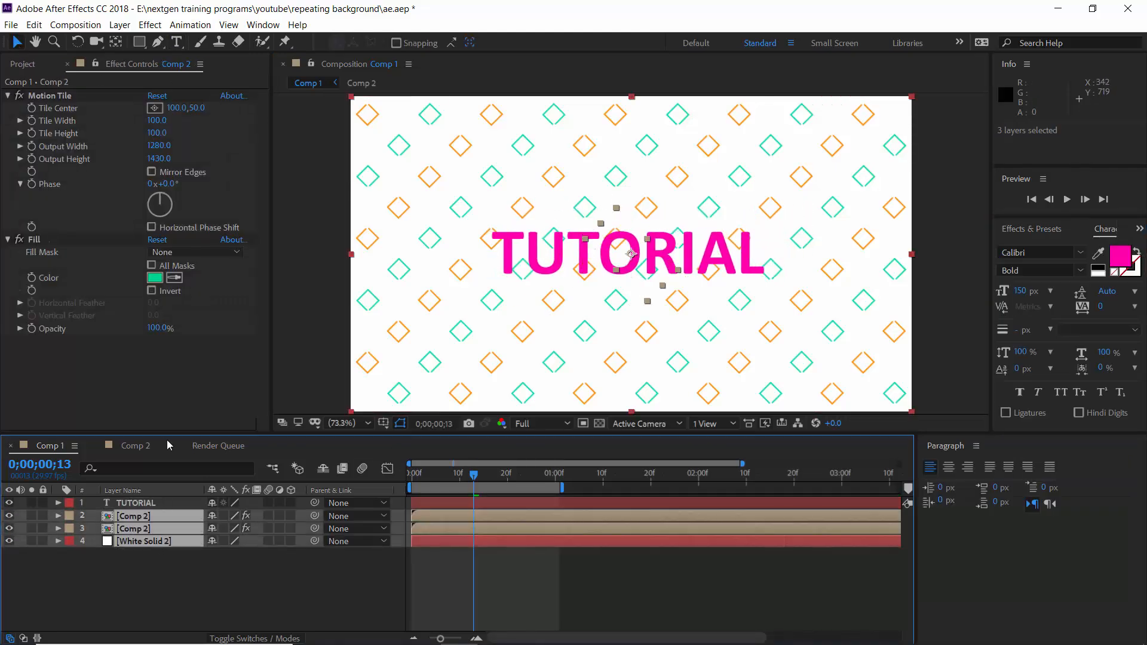
pyautogui.click(119, 24)
pyautogui.click(185, 473)
pyautogui.write('bg')
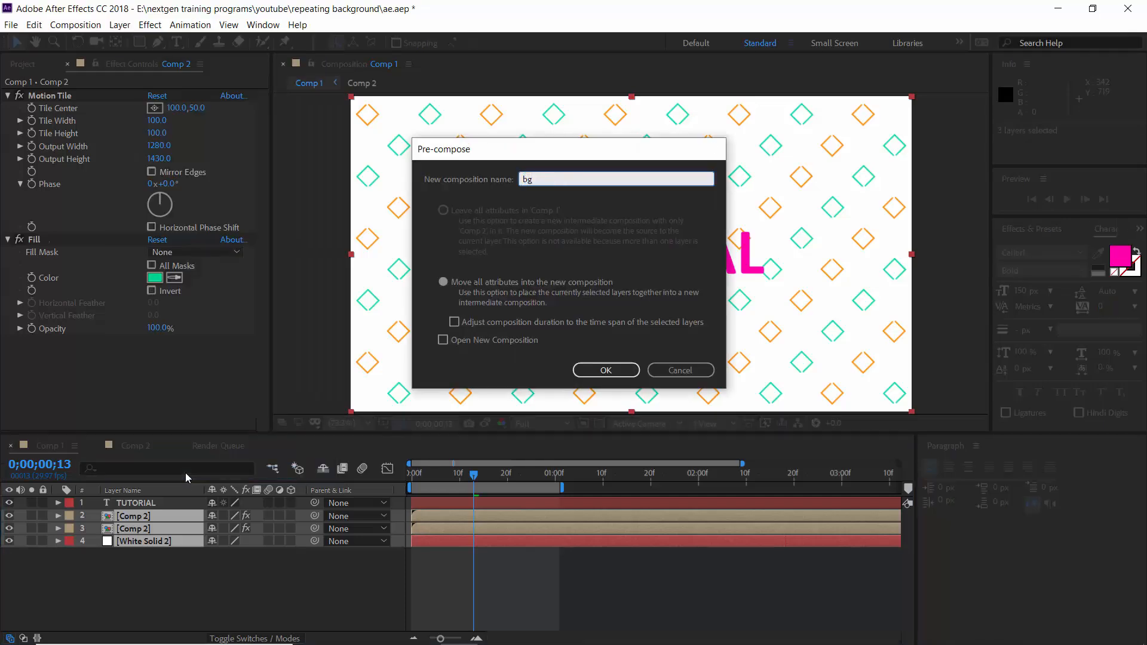
pyautogui.press('Return')
# Step: Make the TUTORIAL and bg layers 3D and set TUTORIAL's Z position to -78
pyautogui.click(291, 503)
pyautogui.click(291, 516)
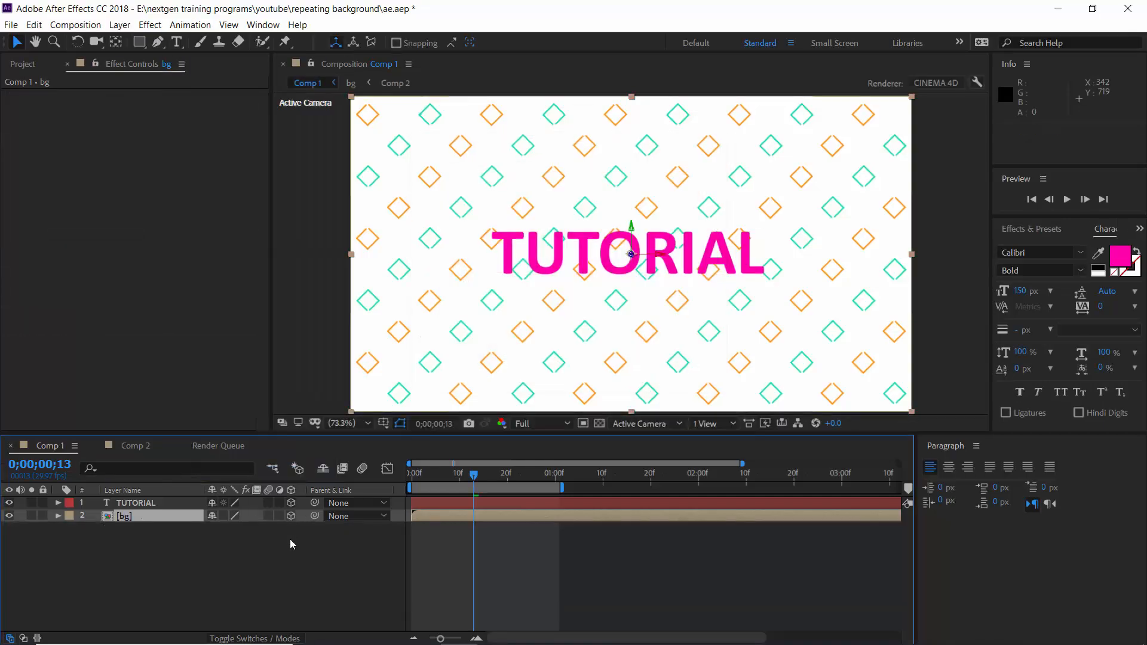
pyautogui.click(197, 503)
pyautogui.press('p')
pyautogui.moveTo(257, 515); pyautogui.dragTo(201, 517)
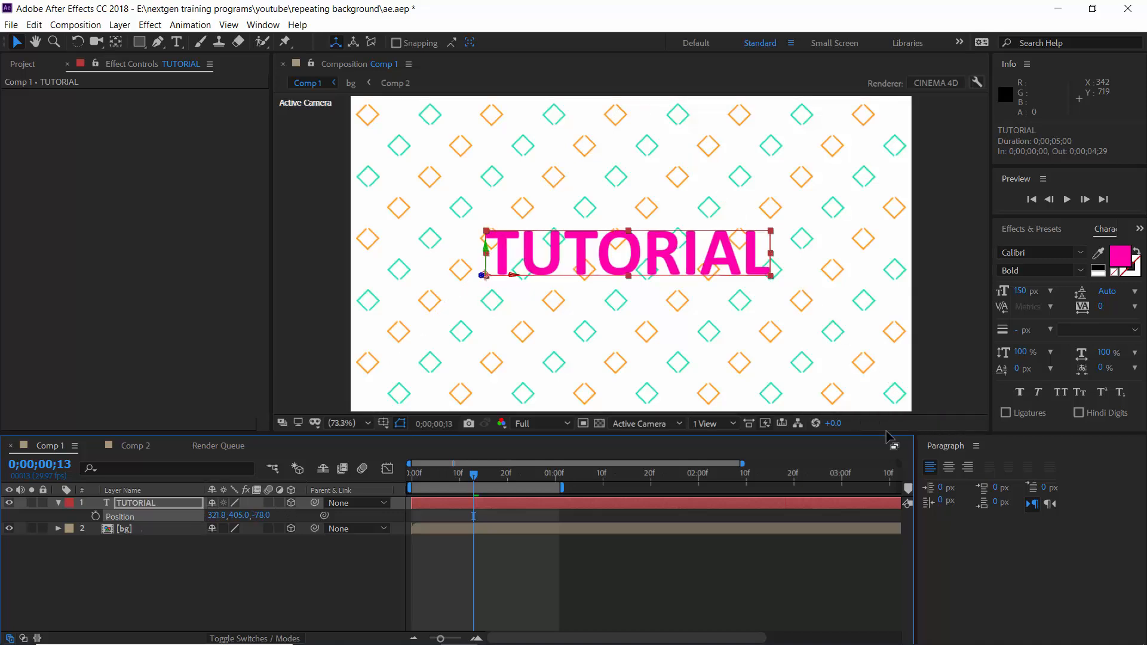
# Step: Create an adjustment layer above the text and apply Camera Lens Blur to it
pyautogui.click(120, 24)
pyautogui.moveTo(128, 46)
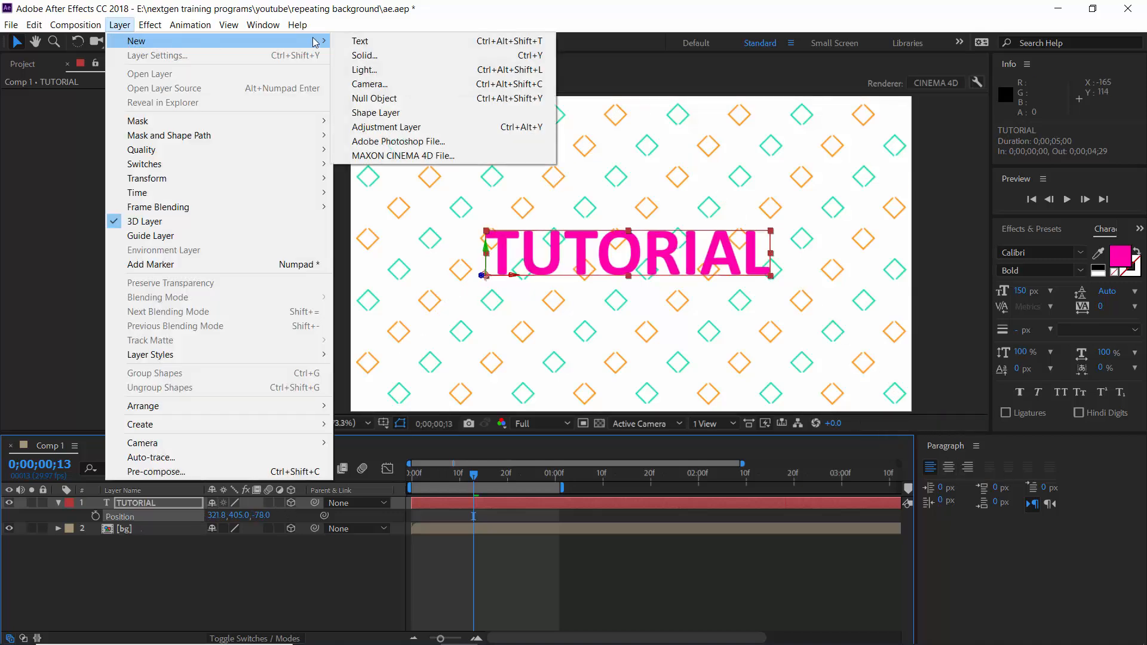
pyautogui.click(371, 126)
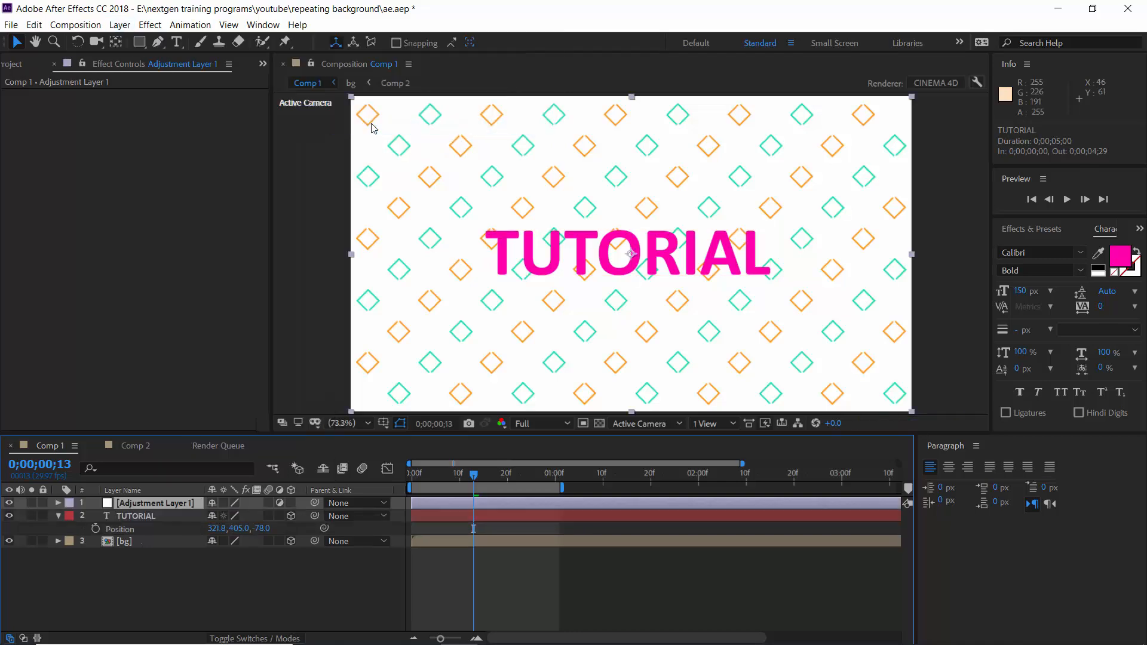
pyautogui.click(1031, 230)
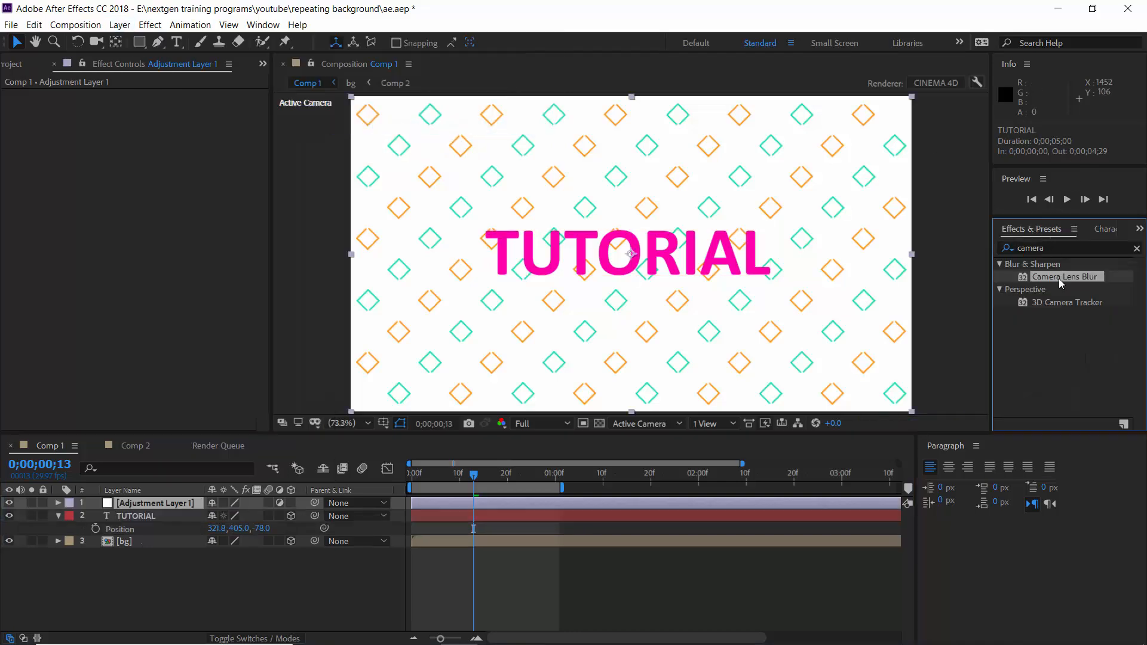
pyautogui.moveTo(1061, 283); pyautogui.dragTo(599, 505)
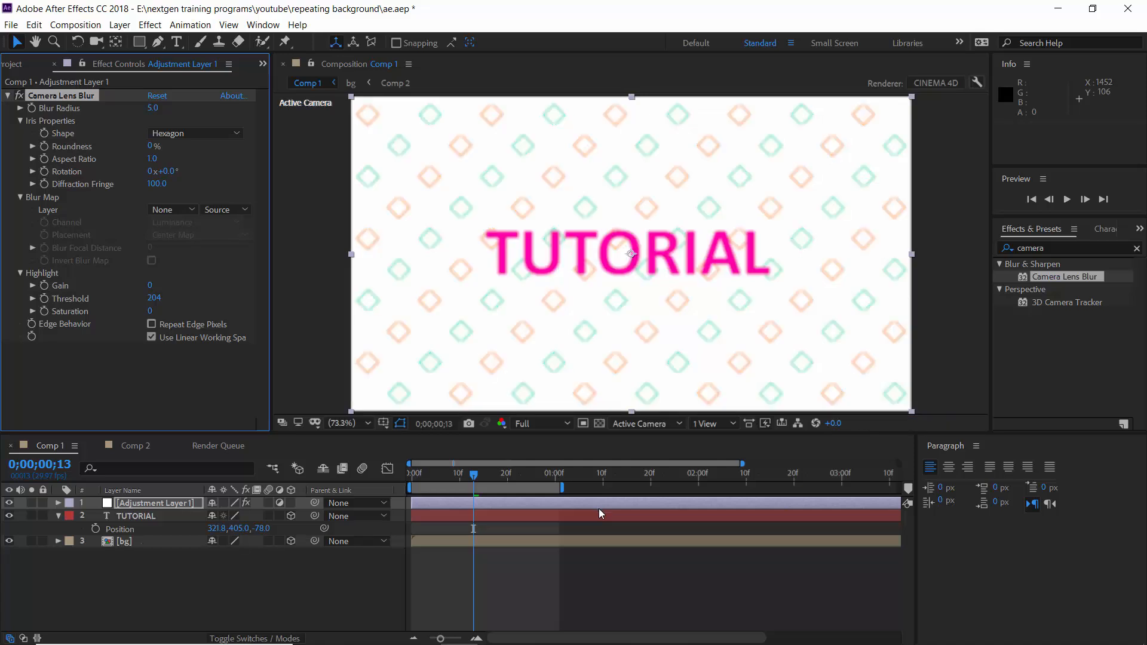
# Step: Use the TUTORIAL layer as the Camera Lens Blur's blur map and set Blur Focal Distance to 90
pyautogui.click(170, 207)
pyautogui.click(187, 260)
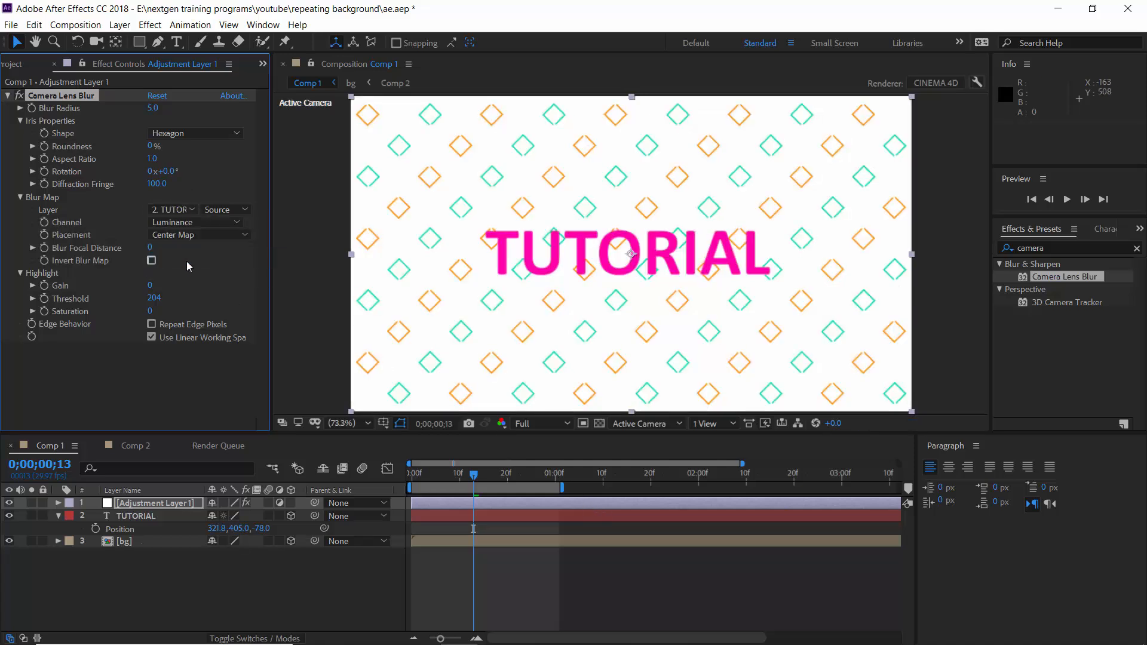
pyautogui.click(151, 247)
pyautogui.write('90')
pyautogui.press('Return')
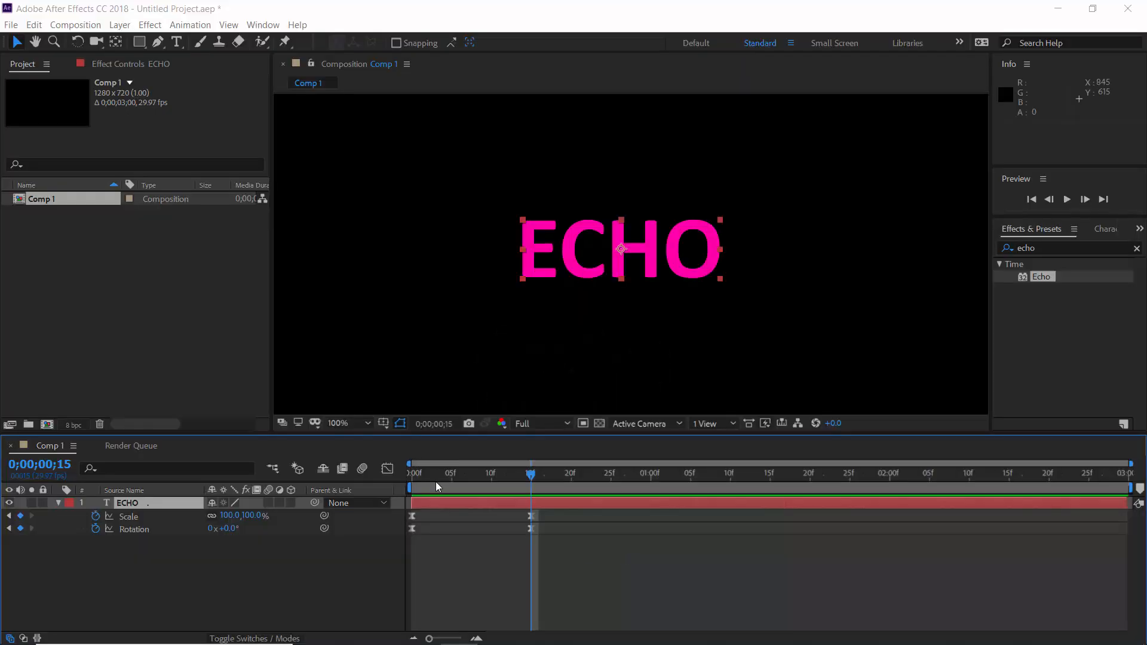
# Step: Apply the Echo effect to the animated ECHO text layer and set Number Of Echoes to 50
pyautogui.moveTo(435, 482); pyautogui.dragTo(528, 484)
pyautogui.moveTo(1041, 276); pyautogui.dragTo(714, 272)
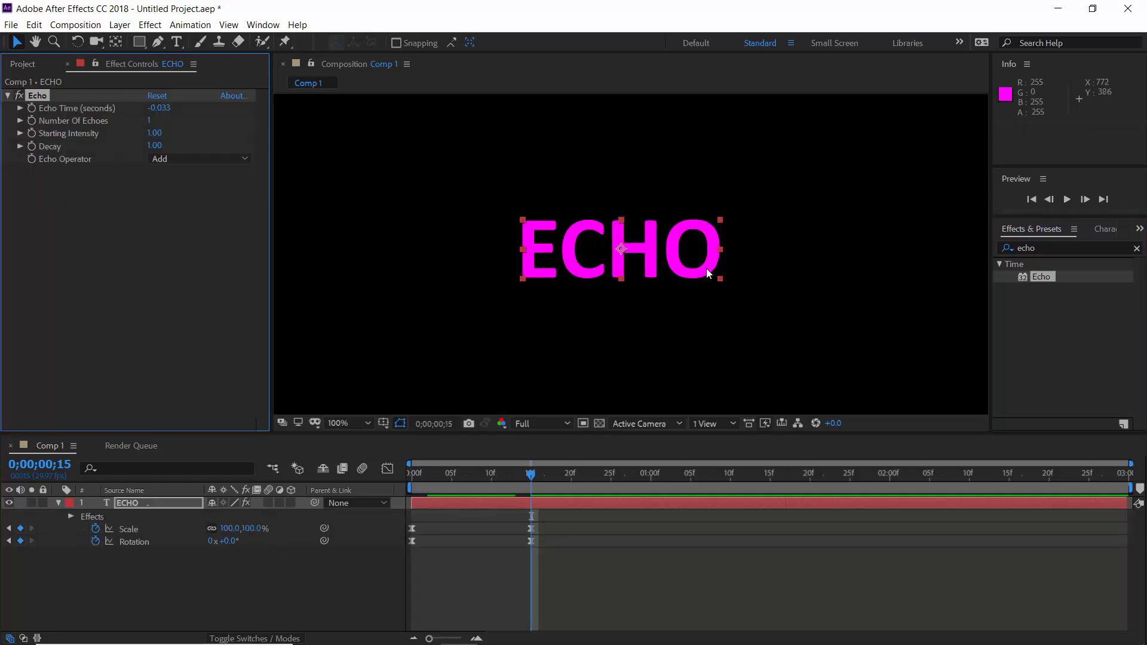
pyautogui.click(147, 121)
pyautogui.click(149, 122)
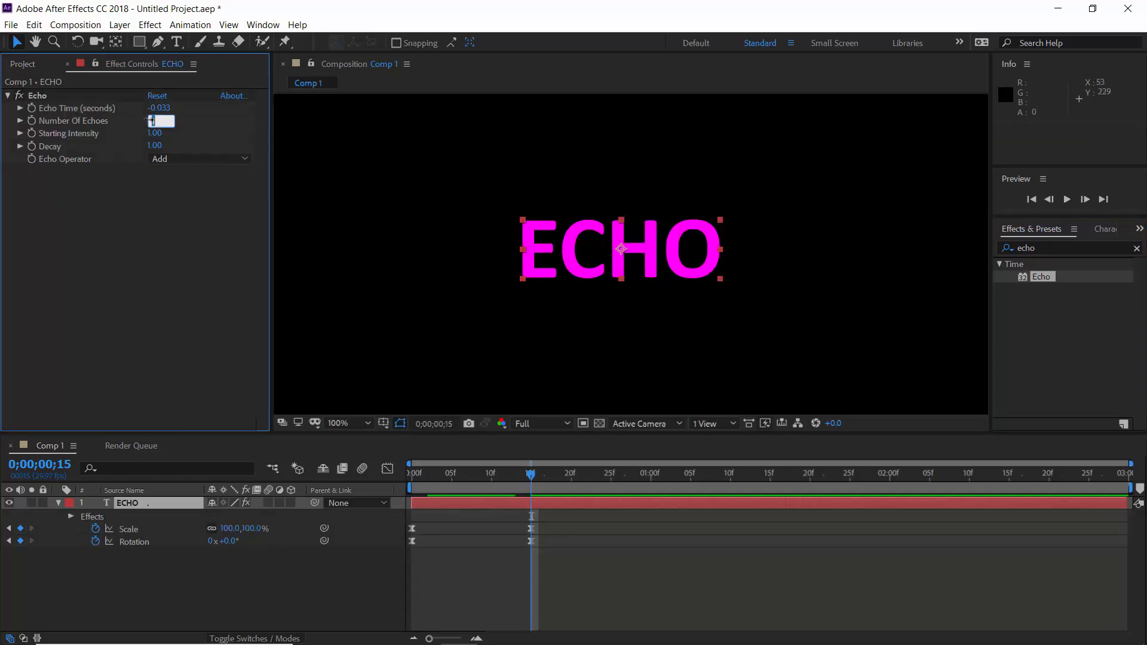
pyautogui.press('Return')
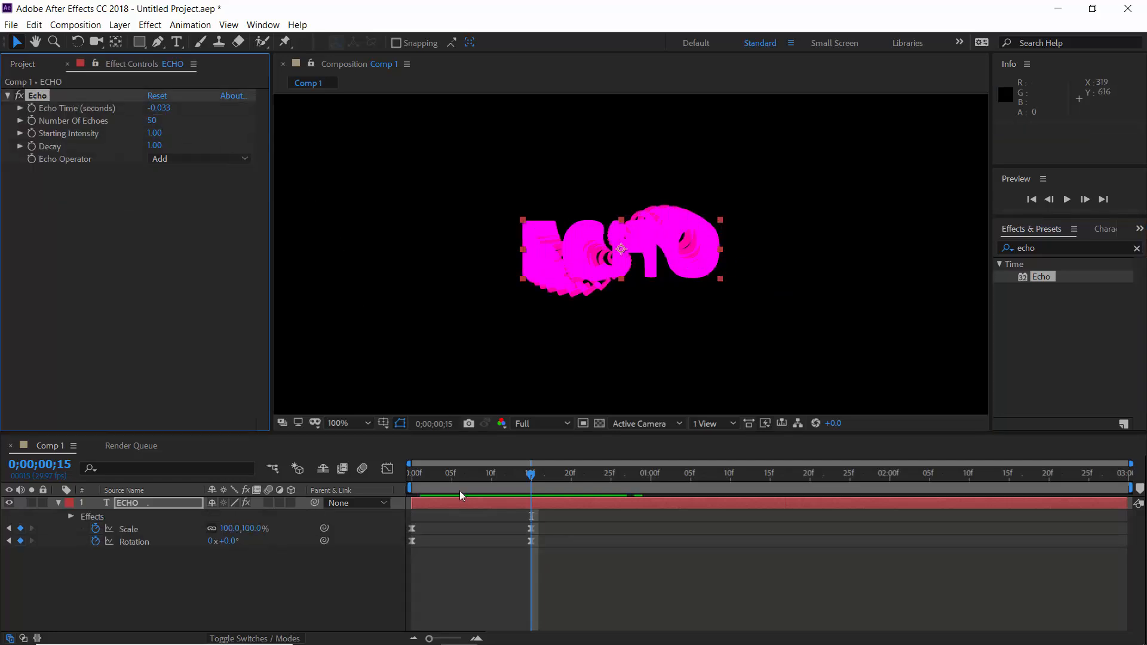
# Step: Set the Echo effect's Echo Time to -0.01 seconds and scrub through the ECHO text animation
pyautogui.moveTo(460, 490); pyautogui.dragTo(529, 492)
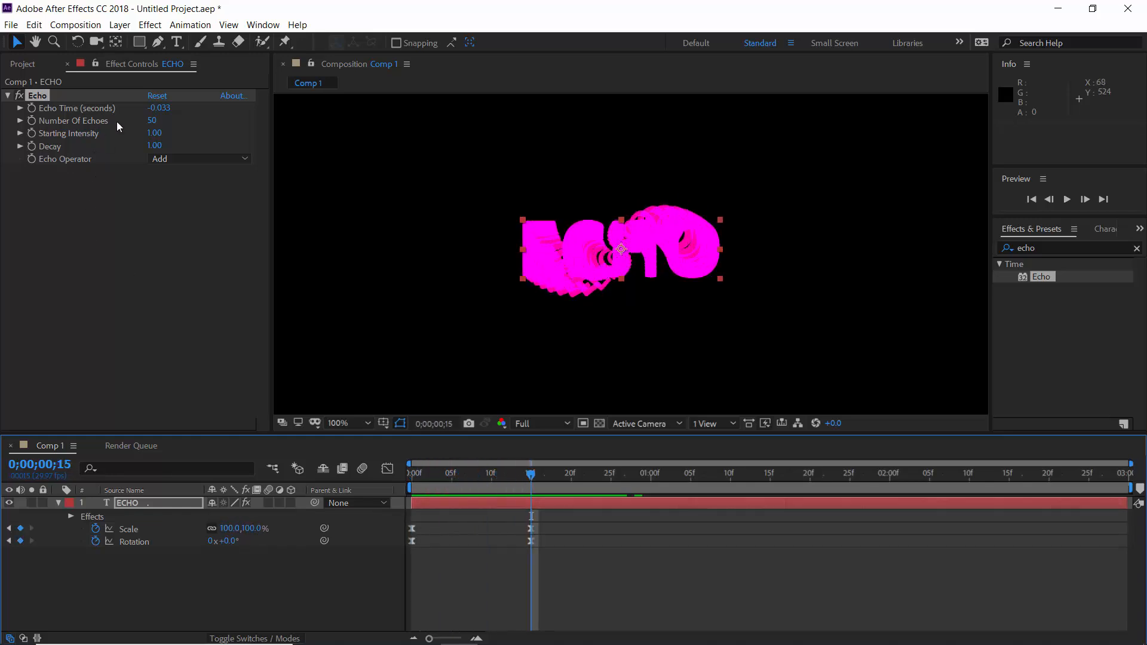
pyautogui.click(161, 108)
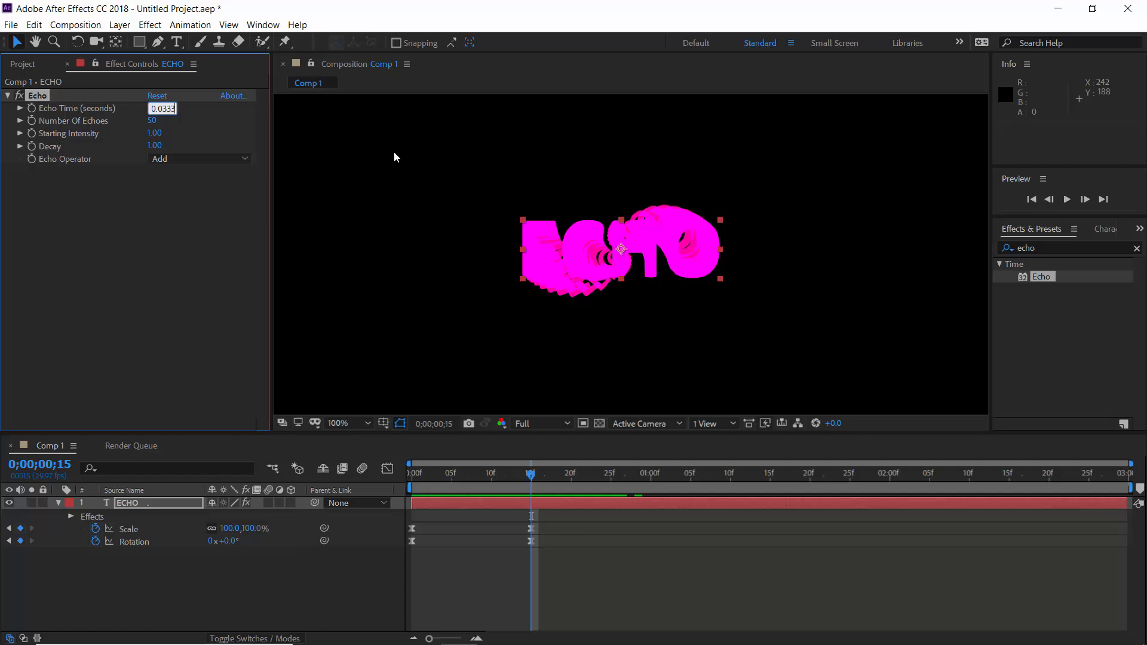
pyautogui.write('-0.01')
pyautogui.press('Return')
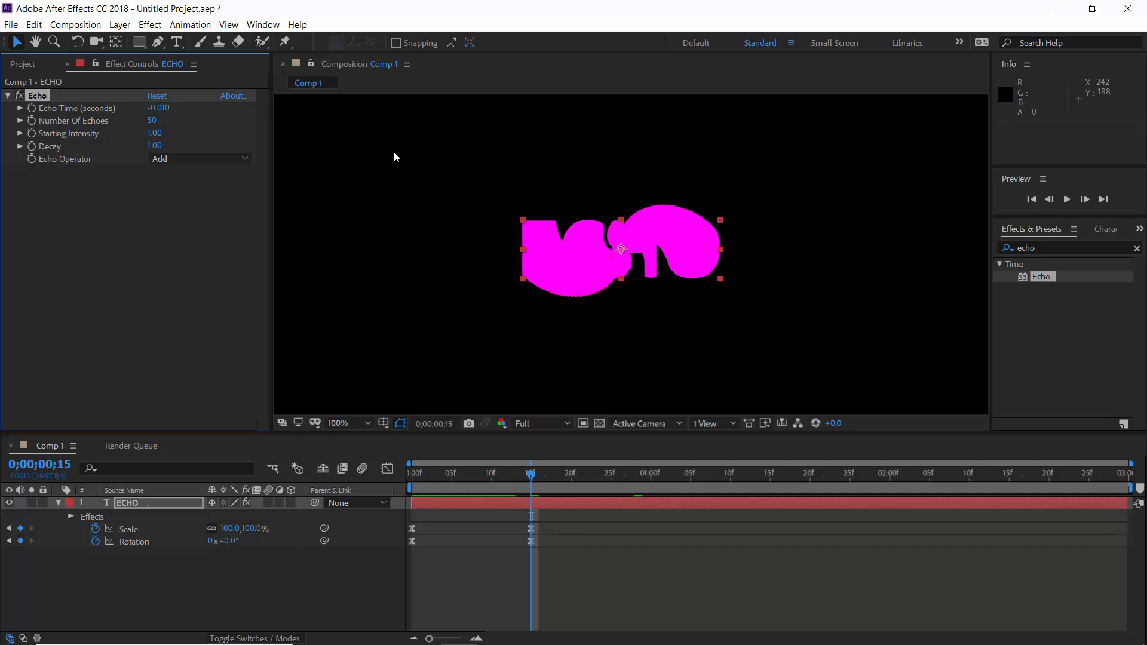
pyautogui.moveTo(533, 475); pyautogui.dragTo(654, 484)
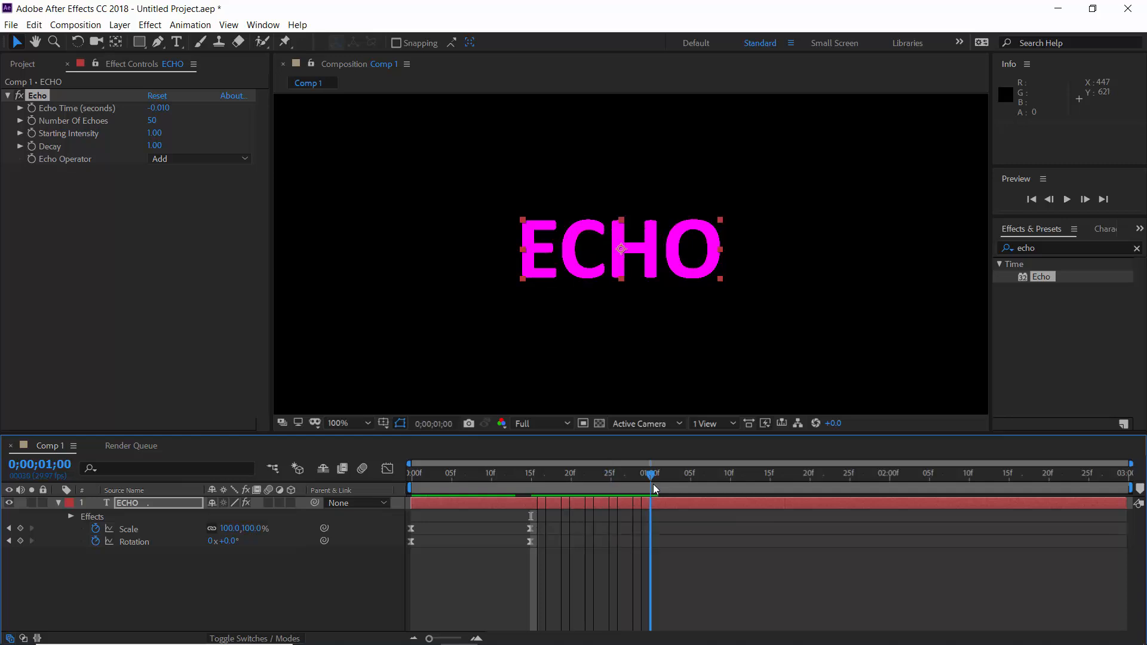
# Step: Set the Echo effect's Starting Intensity to 0.8 and Decay to 0.9, and scrub the start of the animation
pyautogui.click(159, 136)
pyautogui.write('.8')
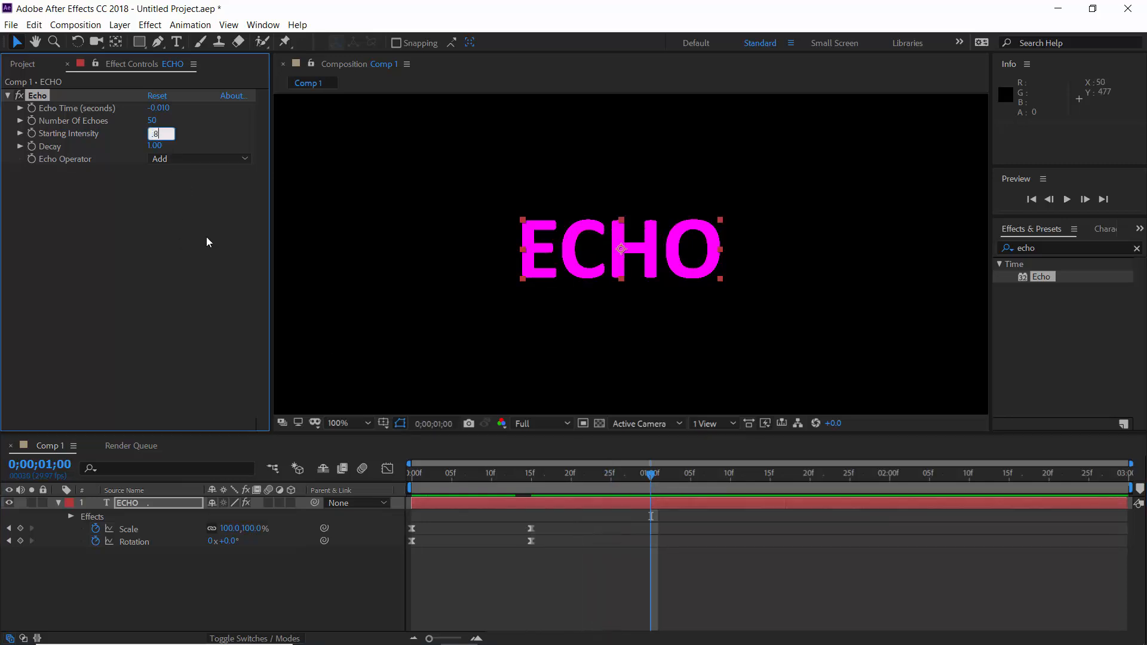
pyautogui.press('Tab')
pyautogui.write('.9')
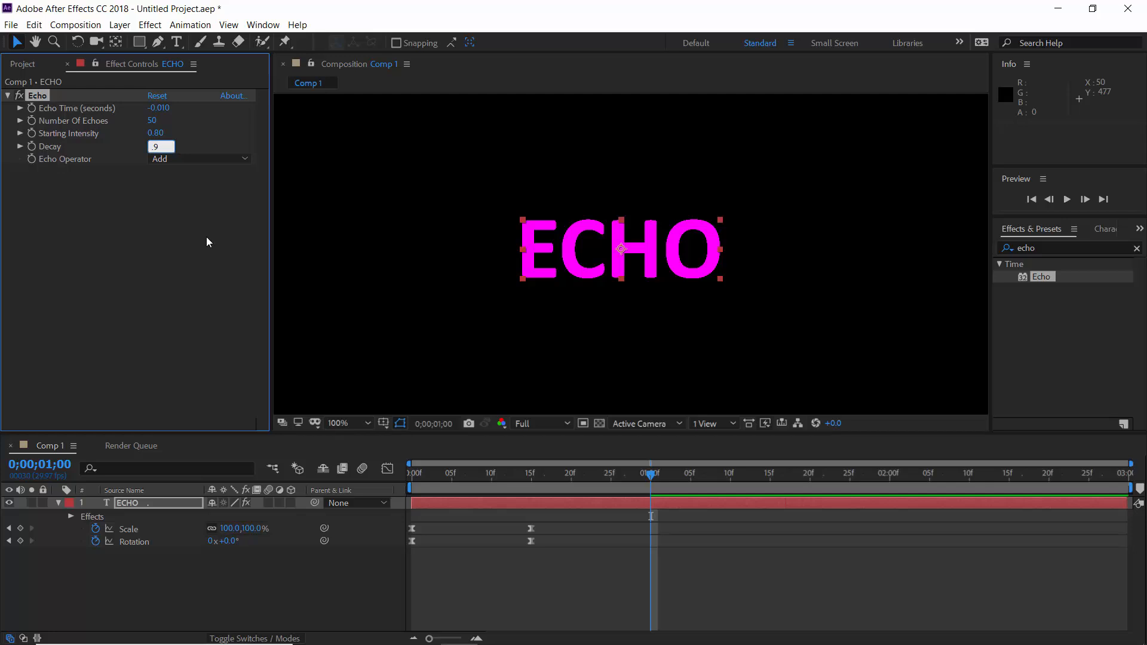
pyautogui.press('Return')
pyautogui.moveTo(404, 475); pyautogui.dragTo(467, 477)
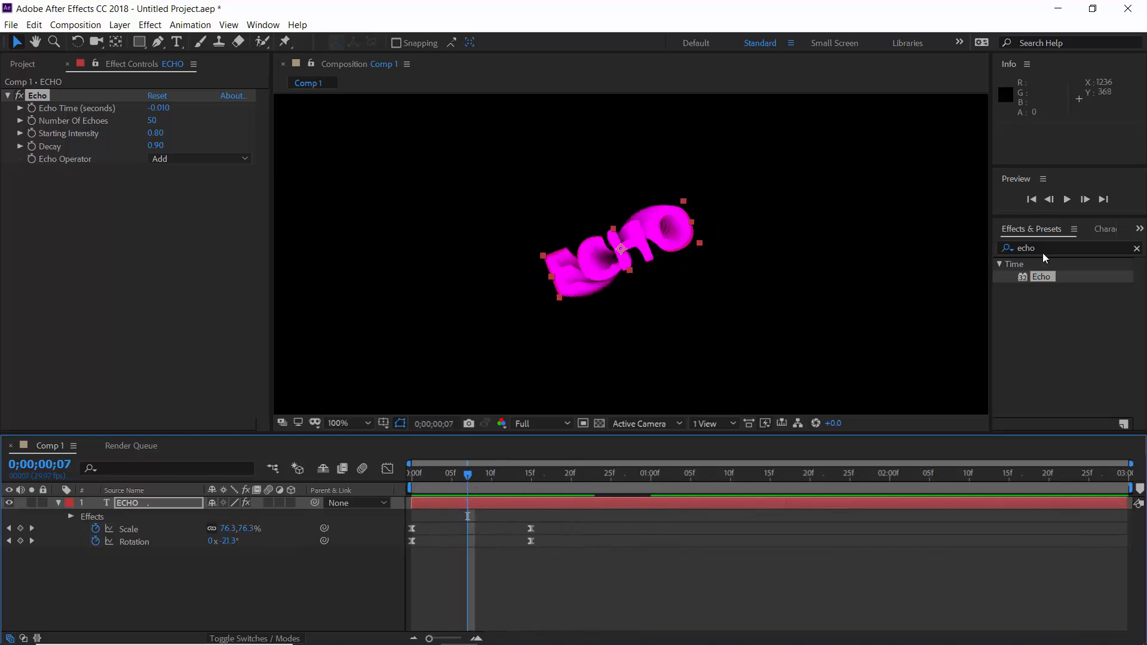
# Step: Add Gaussian Blur to the ECHO text layer with a Blurriness of 10
pyautogui.click(1016, 248)
pyautogui.write('blur')
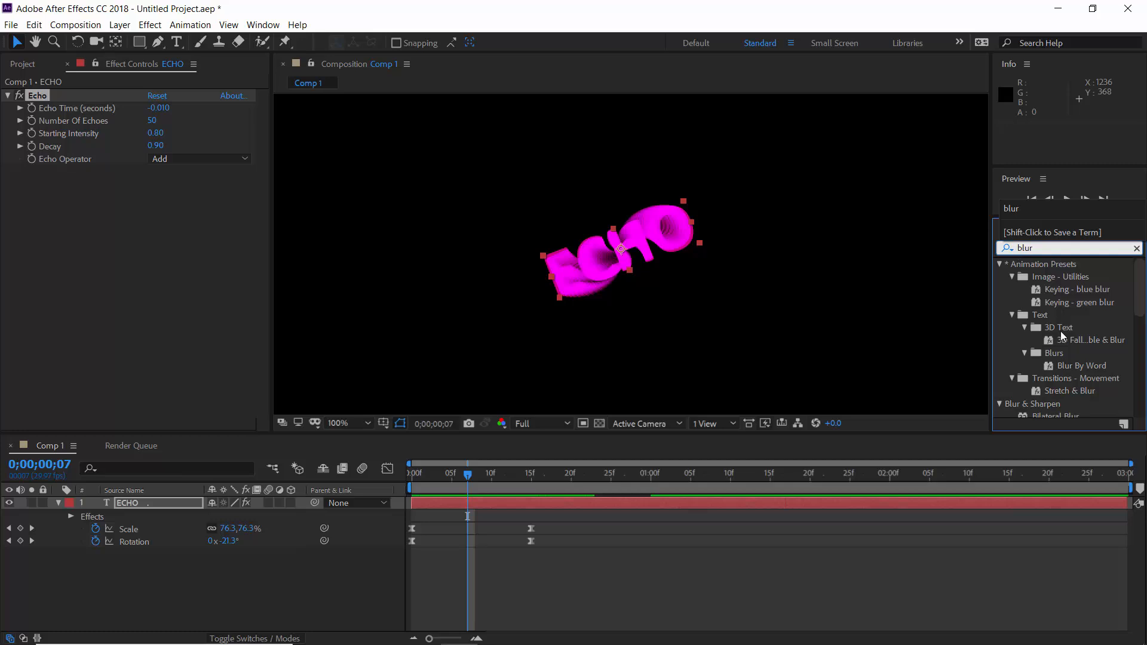
pyautogui.scroll(-5, 1057, 334)
pyautogui.doubleClick(1066, 387)
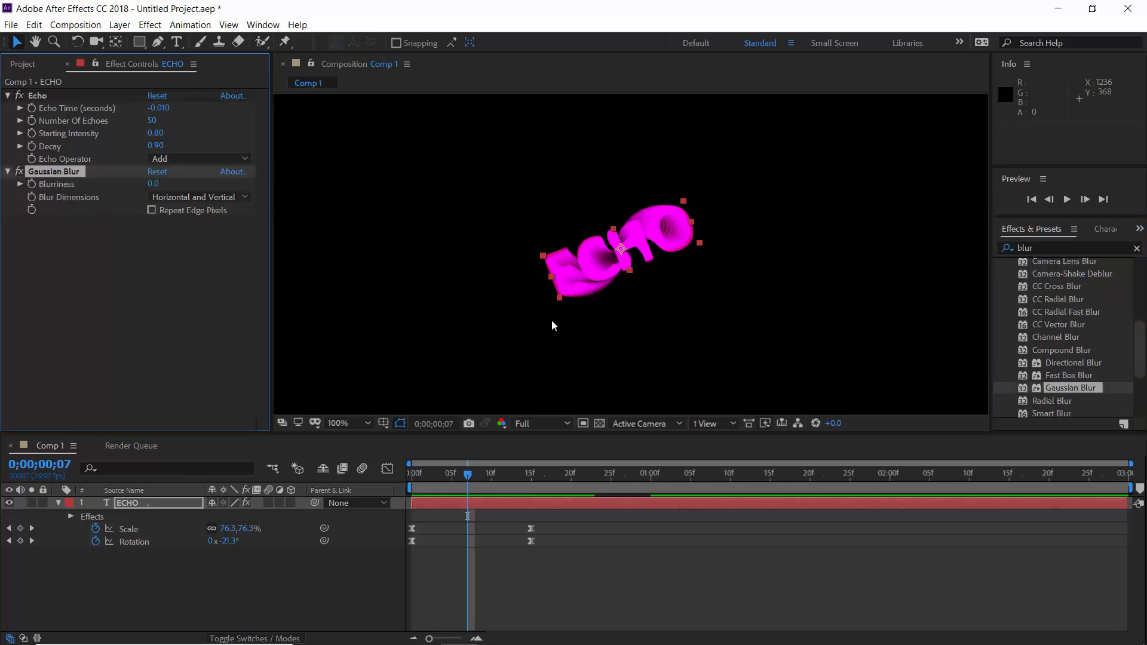
pyautogui.click(154, 184)
pyautogui.write('10')
pyautogui.press('Return')
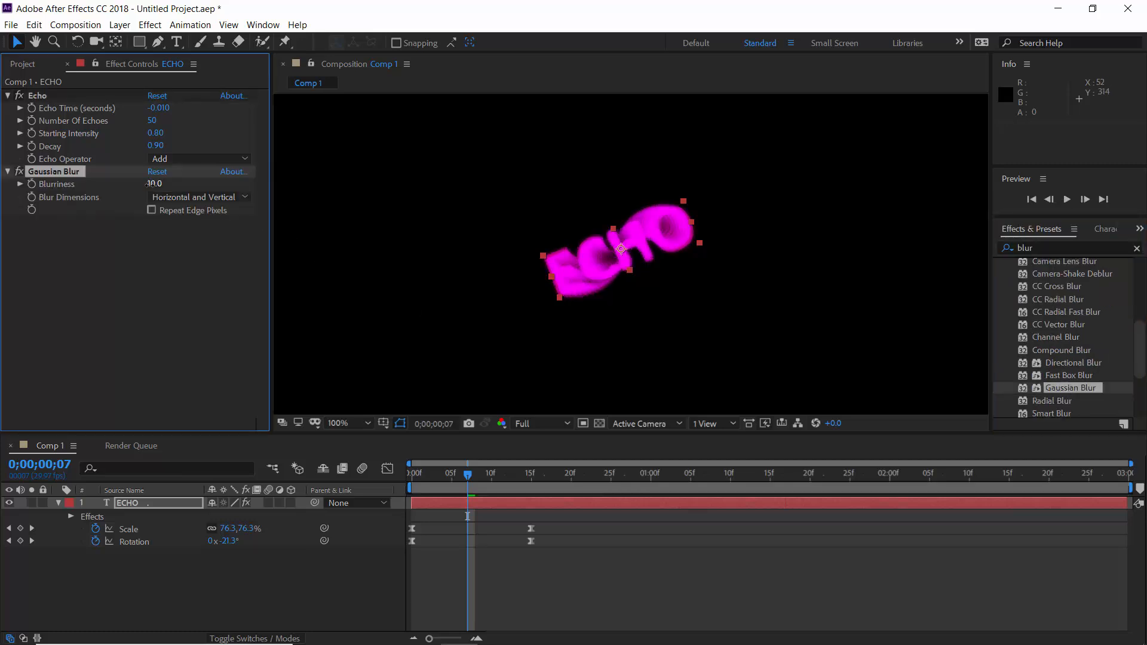
# Step: Duplicate the ECHO text layer and remove the Echo and Gaussian Blur effects from the copy
pyautogui.click(173, 497)
pyautogui.hotkey('ctrl', 'd')
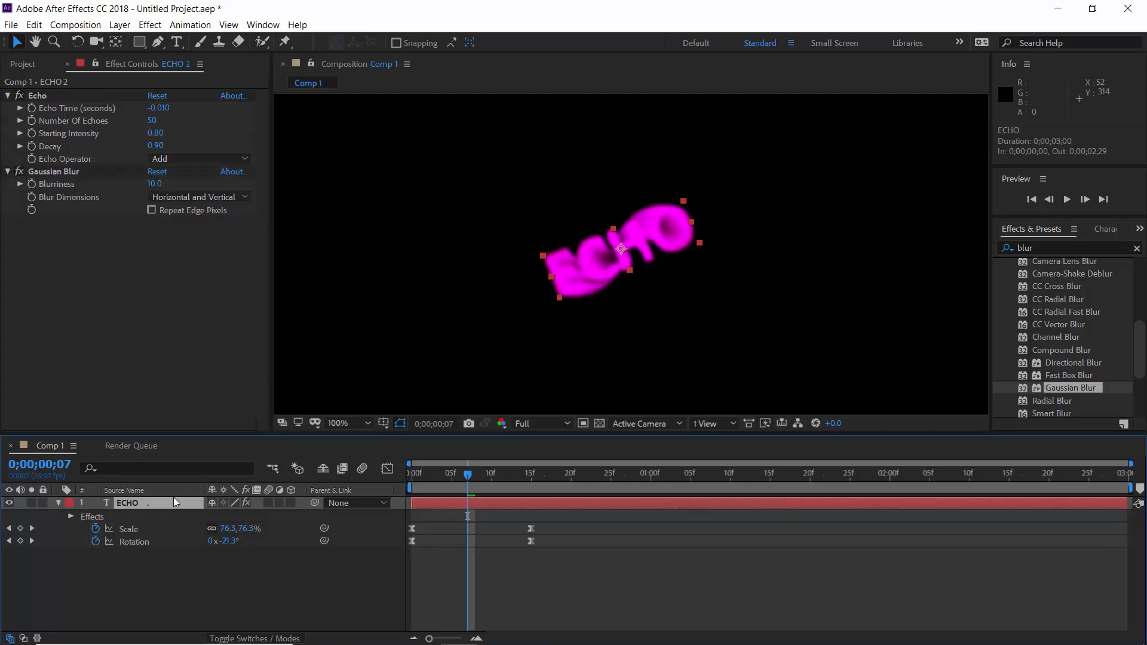
pyautogui.click(36, 97)
pyautogui.keyDown('shift'); pyautogui.click(51, 173); pyautogui.keyUp('shift')
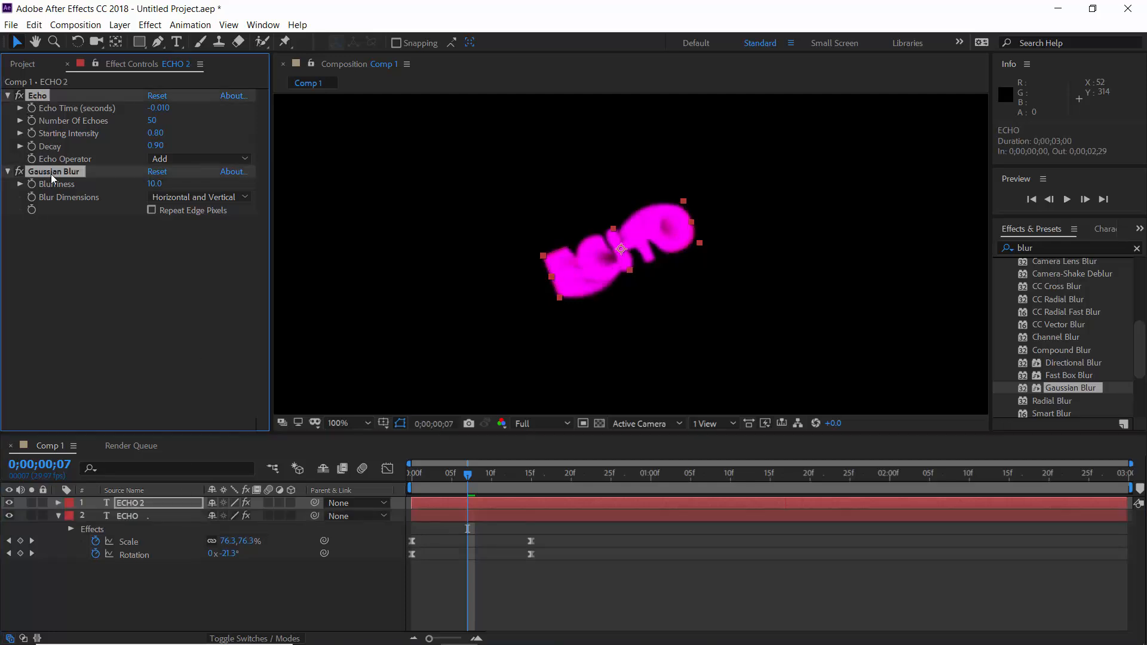
pyautogui.press('Delete')
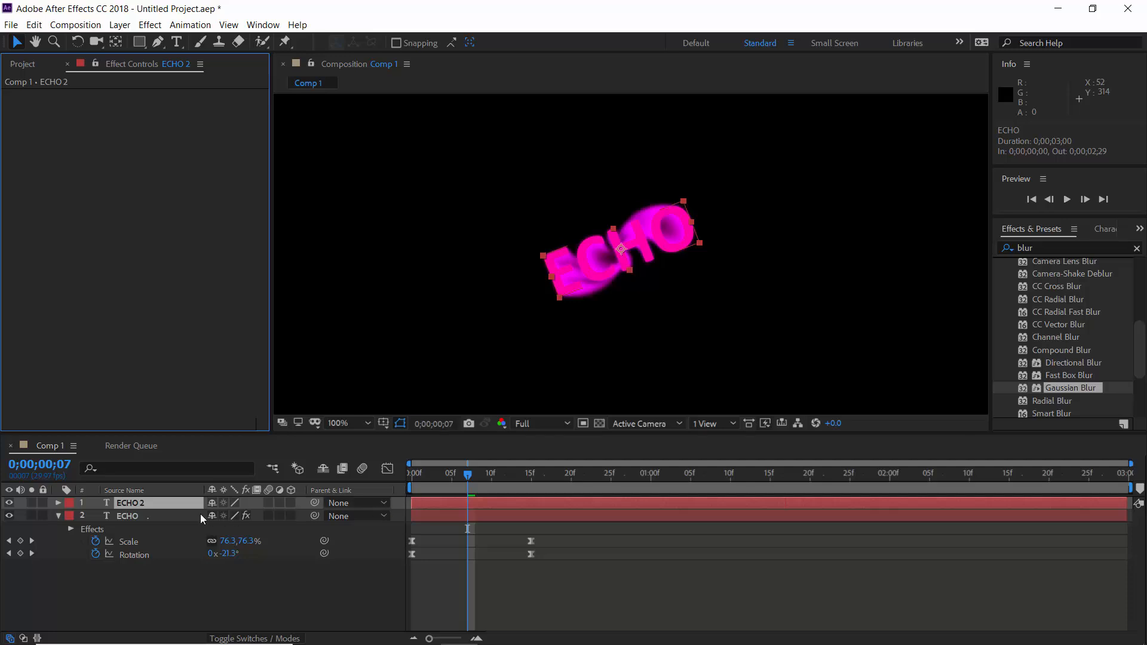
# Step: Apply the Fill effect to the original ECHO layer and pick a new hue for its color
pyautogui.click(180, 515)
pyautogui.click(1013, 246)
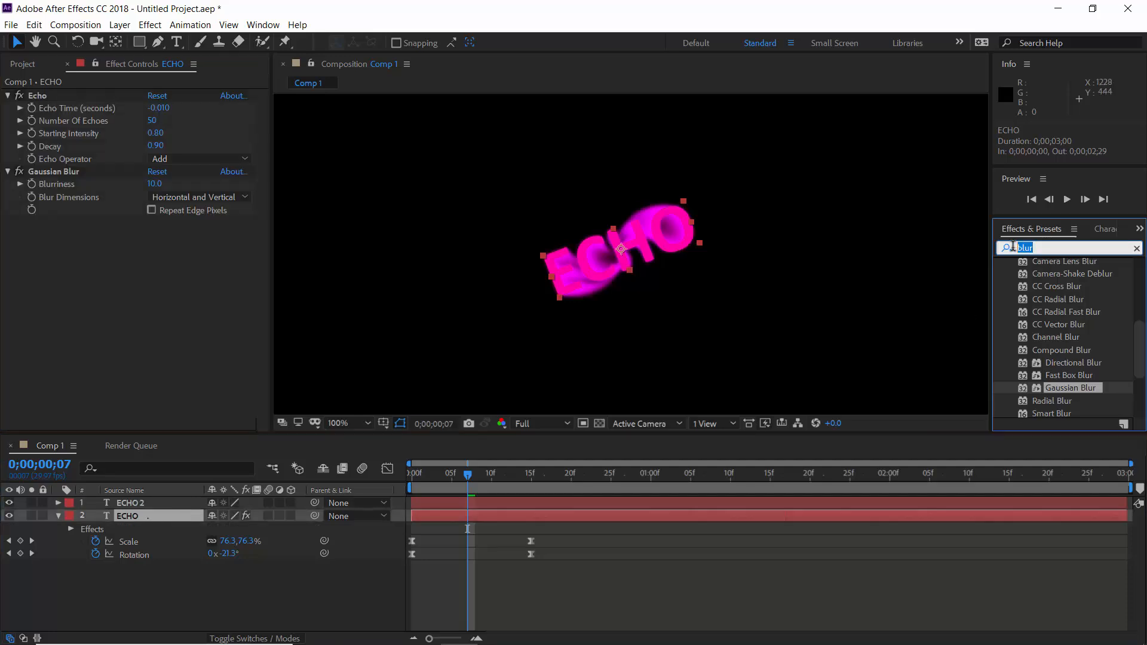
pyautogui.write('fill')
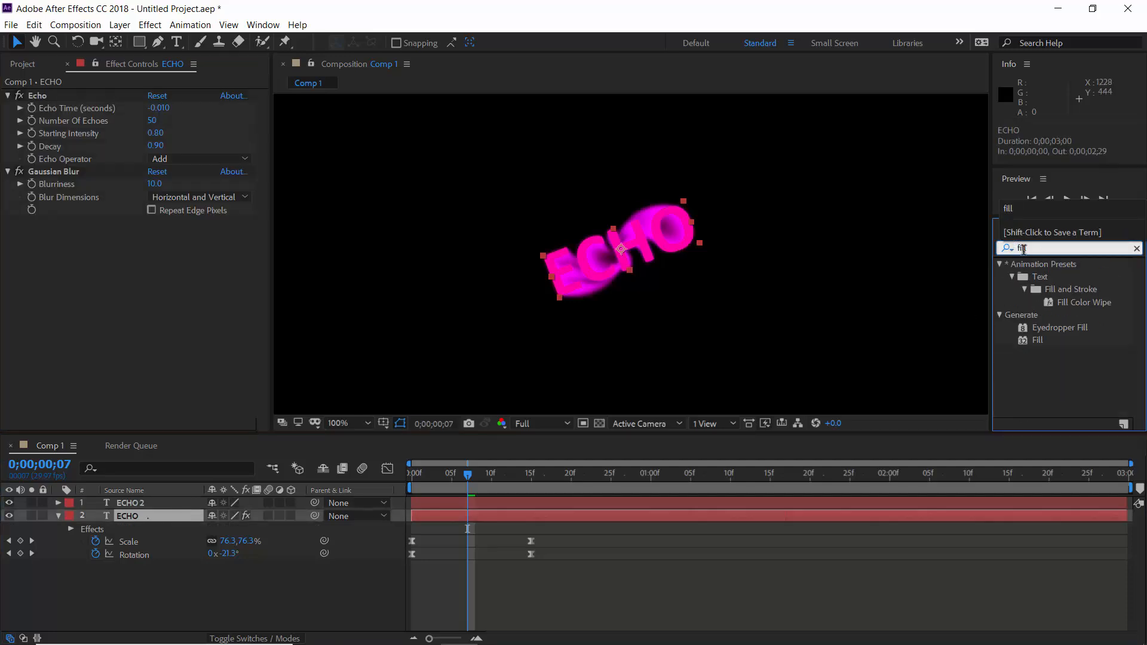
pyautogui.doubleClick(1043, 340)
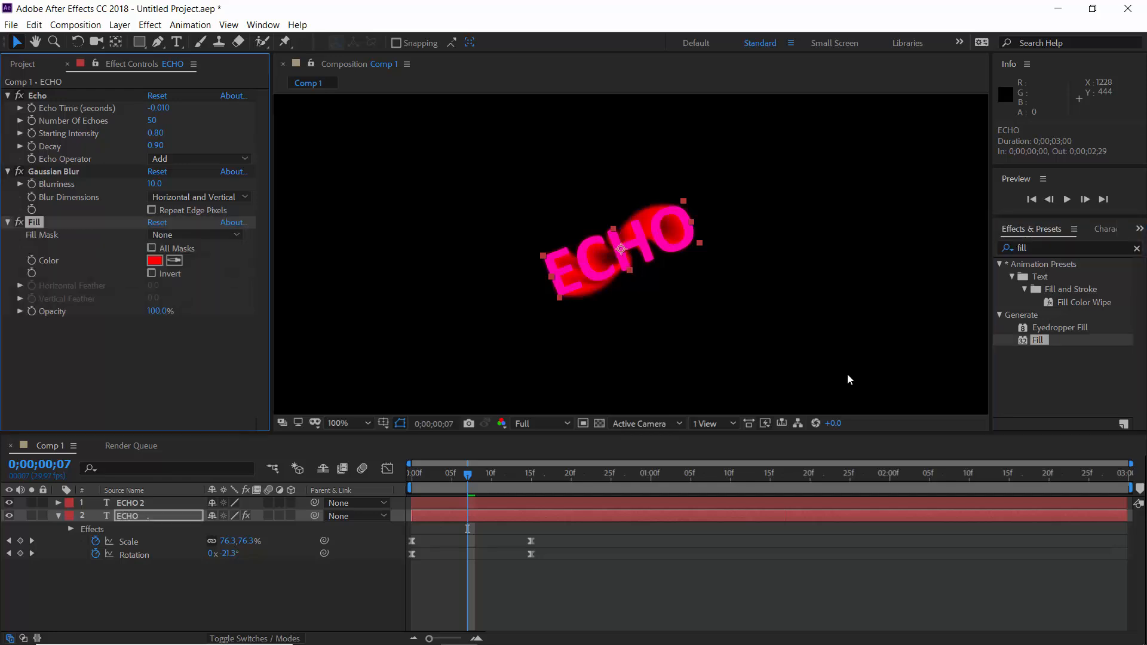
pyautogui.click(148, 261)
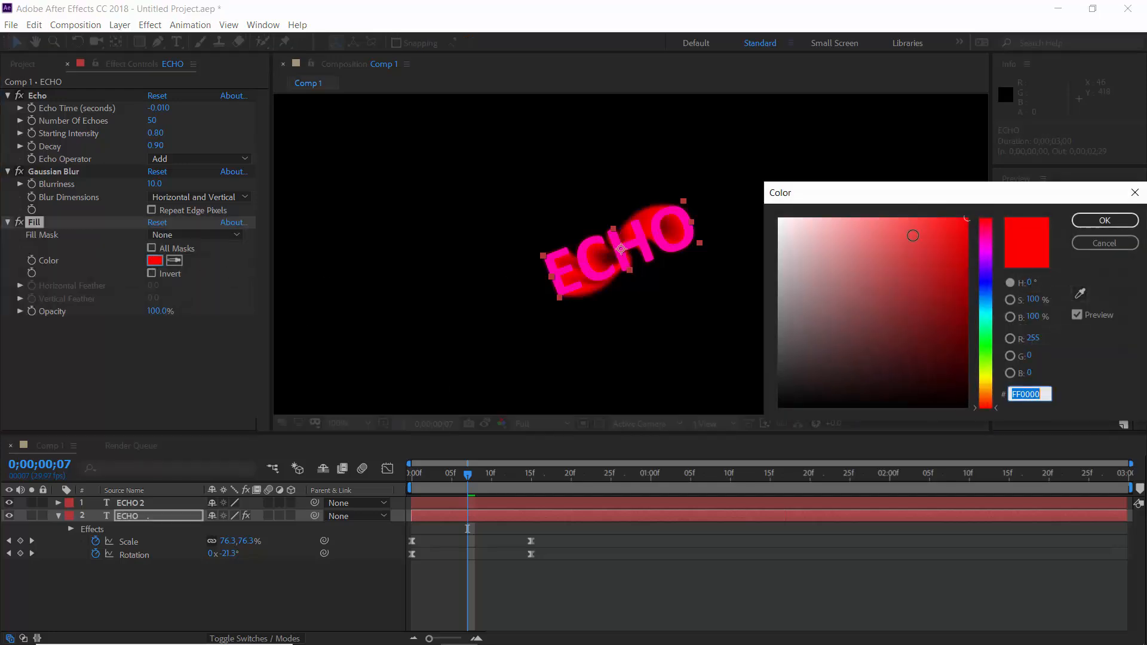
pyautogui.click(987, 253)
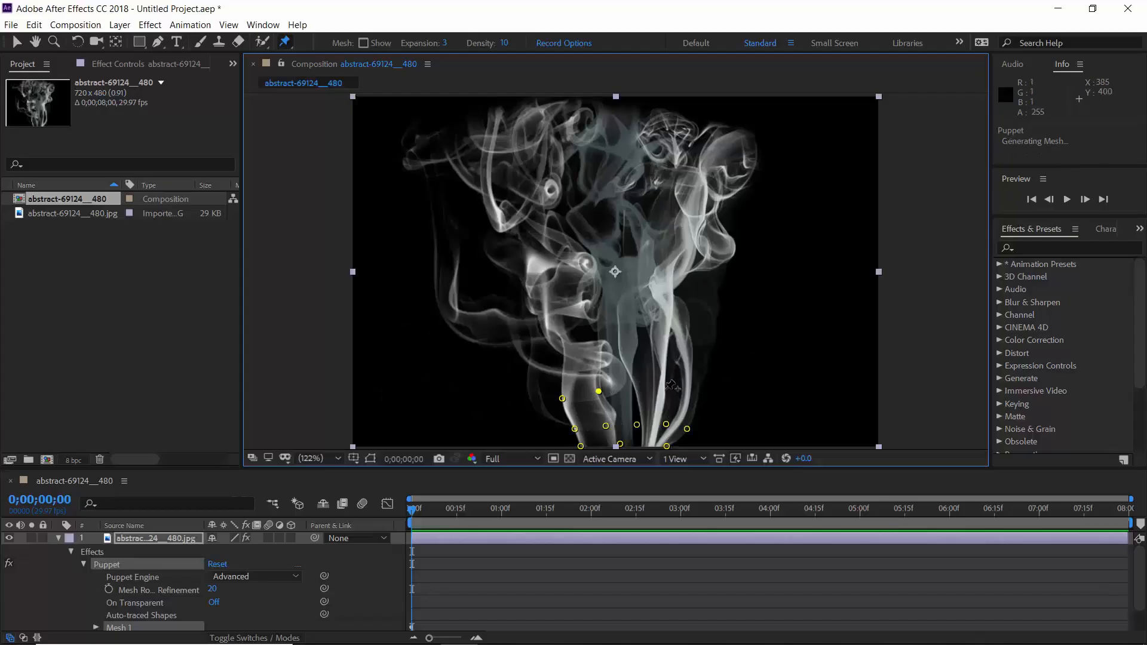
# Step: Place puppet pins up the outer left edge of the smoke image, from its base to the upper corner
pyautogui.click(538, 411)
pyautogui.click(519, 355)
pyautogui.click(485, 344)
pyautogui.click(447, 323)
pyautogui.click(434, 285)
pyautogui.click(434, 225)
pyautogui.click(429, 182)
pyautogui.click(401, 143)
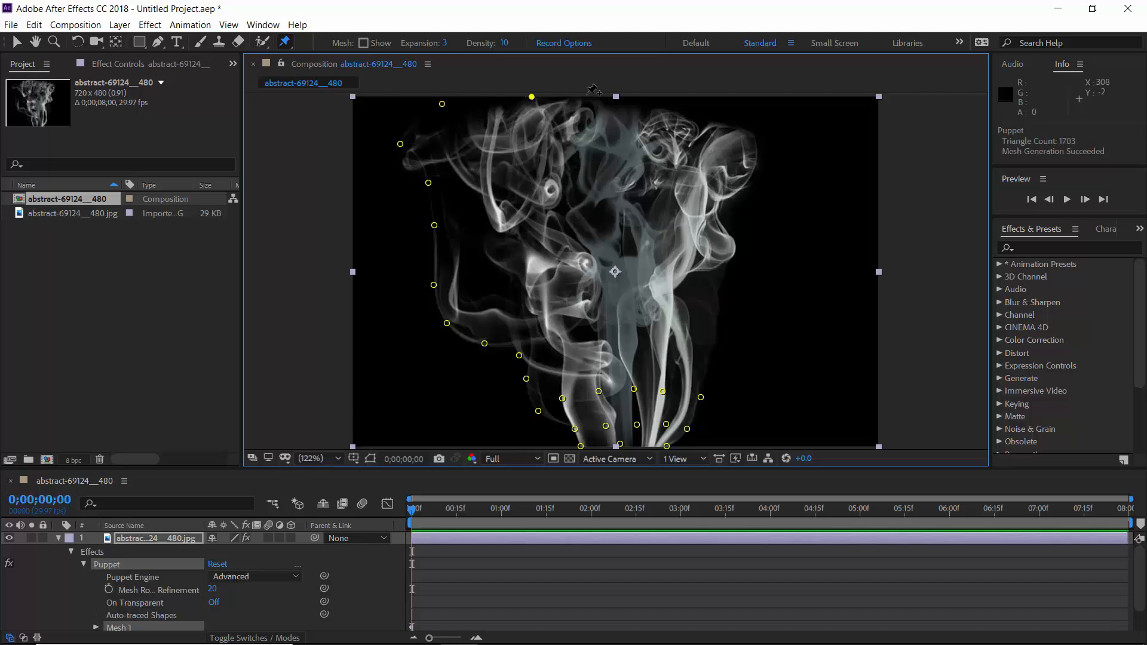
# Step: Place puppet pins down the outer right edge of the smoke, from the upper curl to its lower part
pyautogui.click(754, 190)
pyautogui.click(722, 212)
pyautogui.click(737, 248)
pyautogui.click(719, 273)
pyautogui.click(719, 320)
pyautogui.click(712, 362)
# Step: Add an inner row of puppet pins up the left side of the smoke and across its top
pyautogui.click(555, 368)
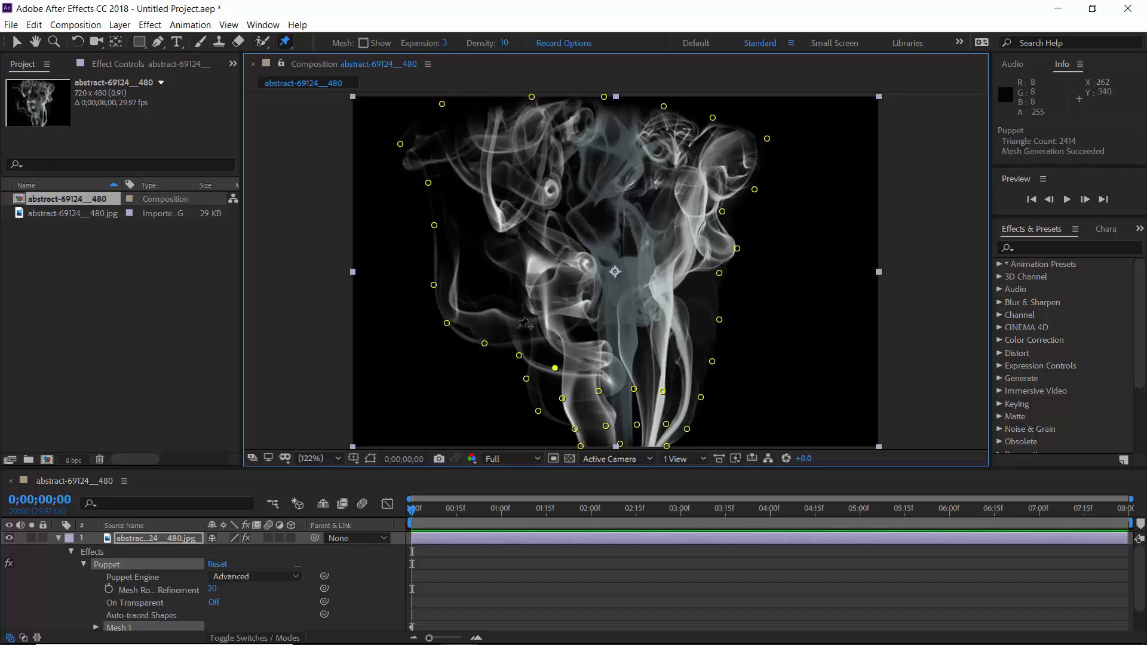
pyautogui.click(544, 345)
pyautogui.click(463, 270)
pyautogui.click(466, 222)
pyautogui.click(457, 172)
pyautogui.click(451, 132)
pyautogui.click(532, 125)
pyautogui.click(598, 129)
pyautogui.click(656, 141)
pyautogui.click(706, 154)
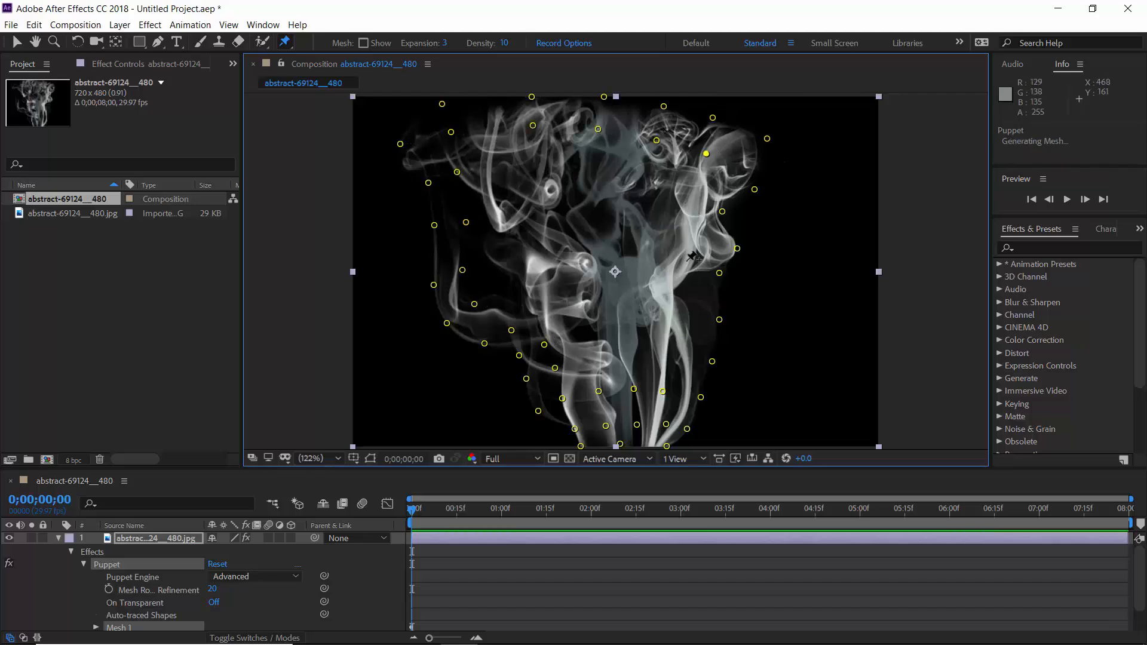
# Step: Add a further inward ring of puppet pins from the lower smoke up its left side and across the upper part
pyautogui.click(680, 370)
pyautogui.click(576, 345)
pyautogui.click(523, 300)
pyautogui.click(494, 263)
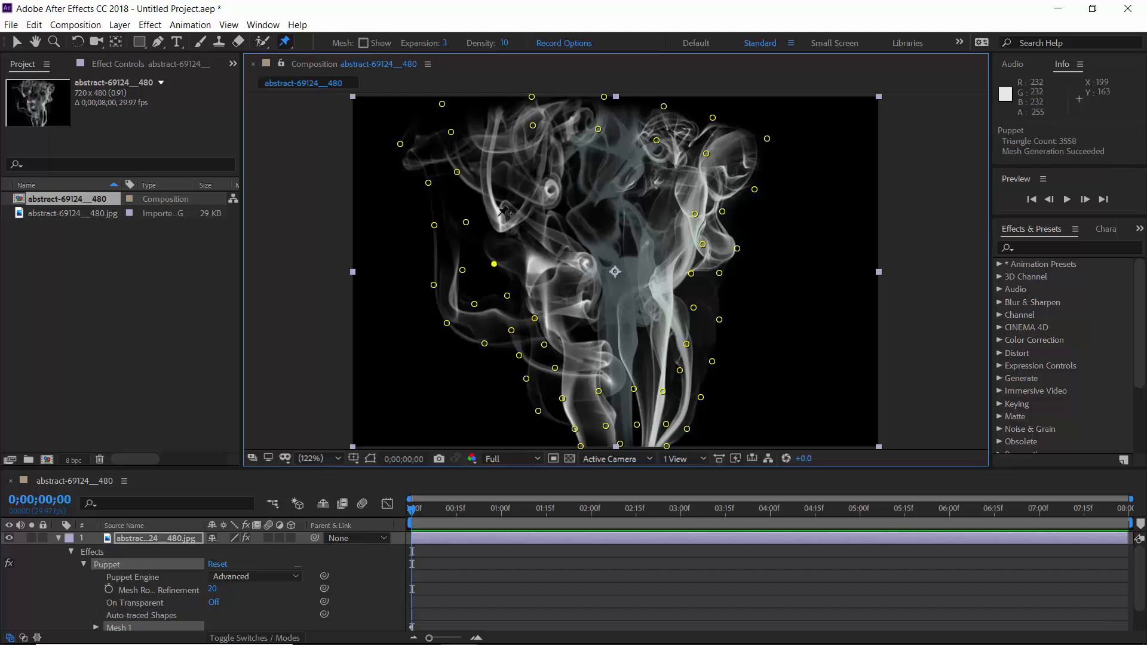
pyautogui.click(500, 215)
pyautogui.click(493, 162)
pyautogui.click(541, 157)
pyautogui.click(599, 161)
pyautogui.click(678, 188)
# Step: Fill the upper and middle interior of the smoke with puppet pins, down to the image centre
pyautogui.click(537, 206)
pyautogui.click(591, 202)
pyautogui.click(637, 209)
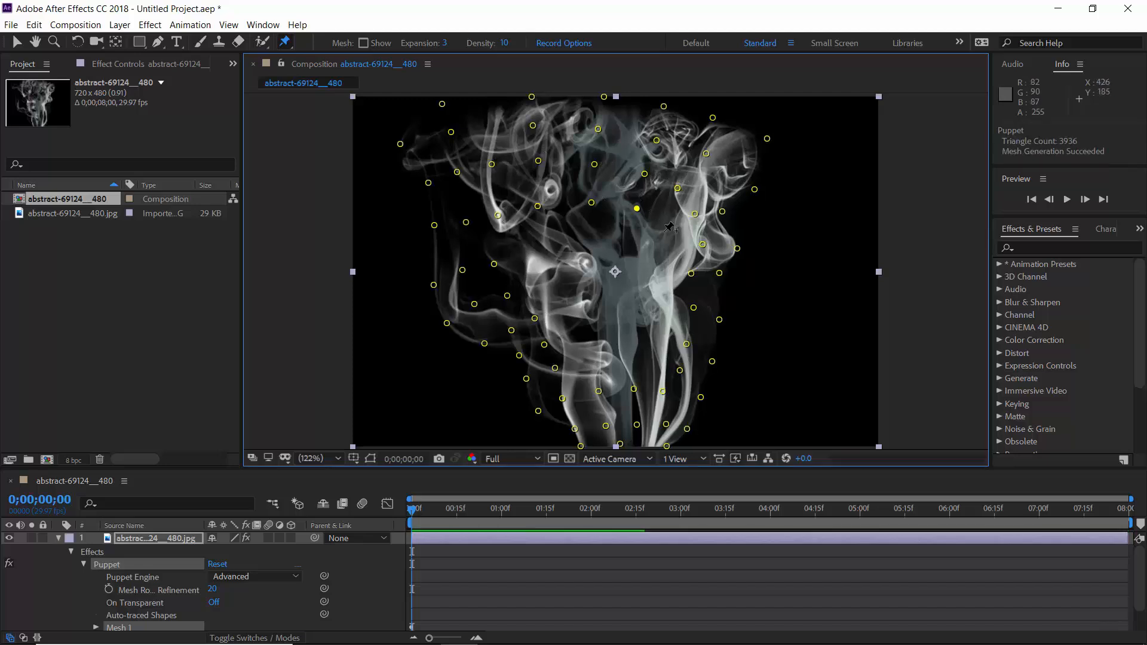
pyautogui.click(664, 231)
pyautogui.click(523, 258)
pyautogui.click(565, 246)
pyautogui.click(607, 242)
pyautogui.click(660, 292)
pyautogui.click(578, 282)
pyautogui.click(539, 287)
pyautogui.click(612, 286)
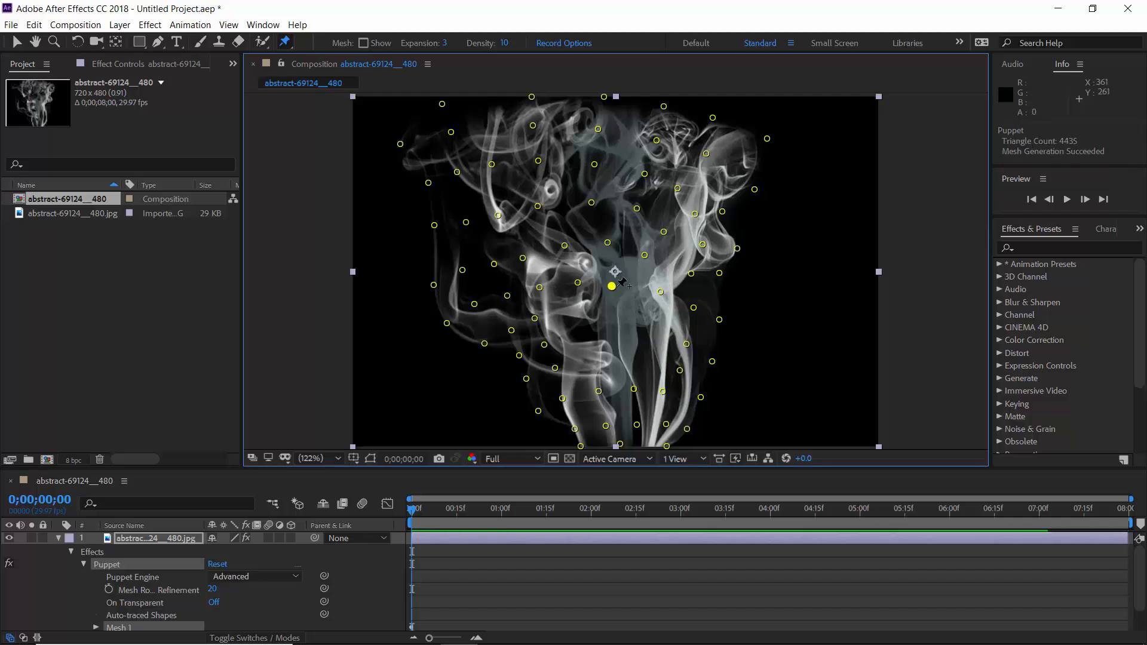
# Step: Fill the lower central part of the smoke with puppet pins to complete the pin grid
pyautogui.click(648, 316)
pyautogui.click(656, 341)
pyautogui.click(651, 364)
pyautogui.click(621, 356)
pyautogui.click(591, 362)
pyautogui.click(582, 338)
pyautogui.click(571, 313)
pyautogui.click(613, 310)
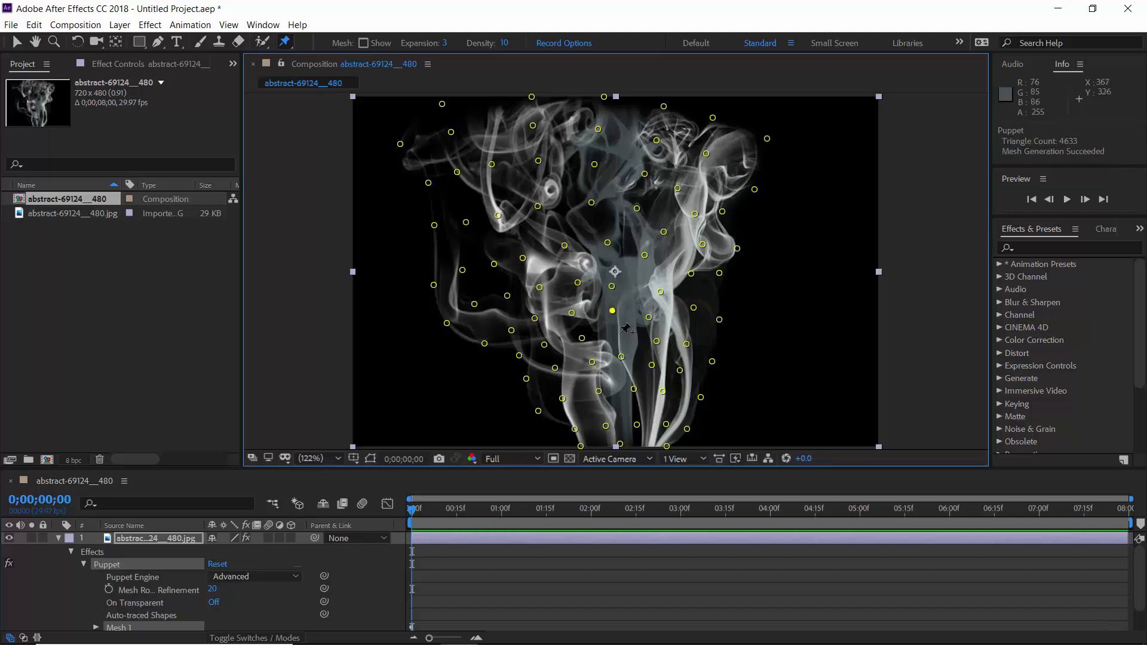
pyautogui.click(619, 332)
pyautogui.click(638, 285)
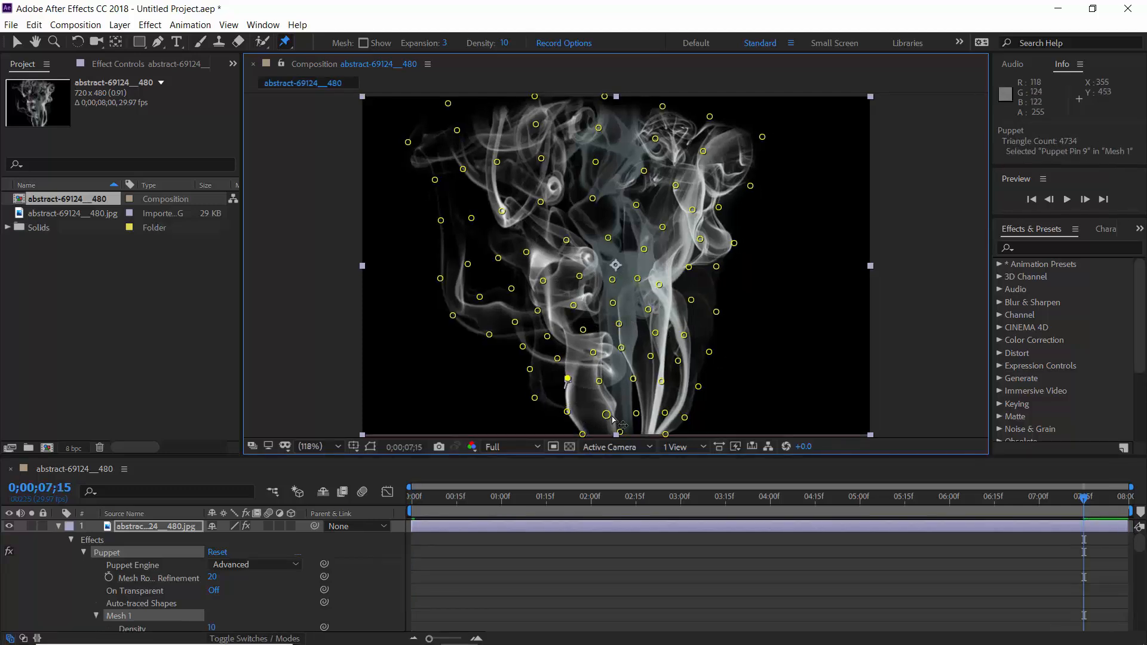
# Step: At 0;00;07;15, shift the puppet pins along the top and upper outer edges of the smoke to deform it
pyautogui.moveTo(449, 105); pyautogui.dragTo(453, 116)
pyautogui.moveTo(408, 142); pyautogui.dragTo(409, 126)
pyautogui.moveTo(435, 180); pyautogui.dragTo(428, 169)
pyautogui.moveTo(463, 169); pyautogui.dragTo(500, 151)
pyautogui.moveTo(536, 124); pyautogui.dragTo(588, 122)
pyautogui.moveTo(656, 138); pyautogui.dragTo(666, 91)
pyautogui.moveTo(710, 117); pyautogui.dragTo(721, 99)
pyautogui.moveTo(762, 137); pyautogui.dragTo(758, 123)
pyautogui.moveTo(750, 186); pyautogui.dragTo(762, 175)
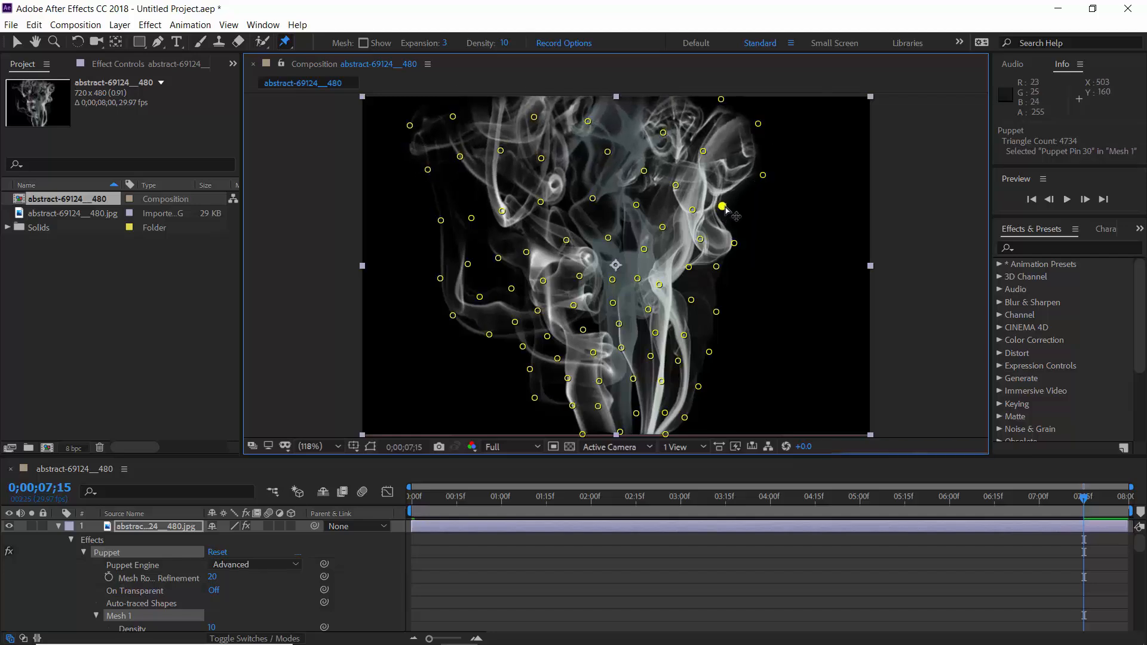
# Step: Shift the puppet pins in the upper right and upper central smoke slightly upward and sideways
pyautogui.moveTo(719, 207); pyautogui.dragTo(732, 199)
pyautogui.moveTo(734, 243); pyautogui.dragTo(727, 234)
pyautogui.moveTo(700, 239); pyautogui.dragTo(696, 199)
pyautogui.moveTo(607, 152); pyautogui.dragTo(613, 143)
pyautogui.moveTo(592, 198); pyautogui.dragTo(630, 199)
pyautogui.moveTo(662, 227); pyautogui.dragTo(662, 216)
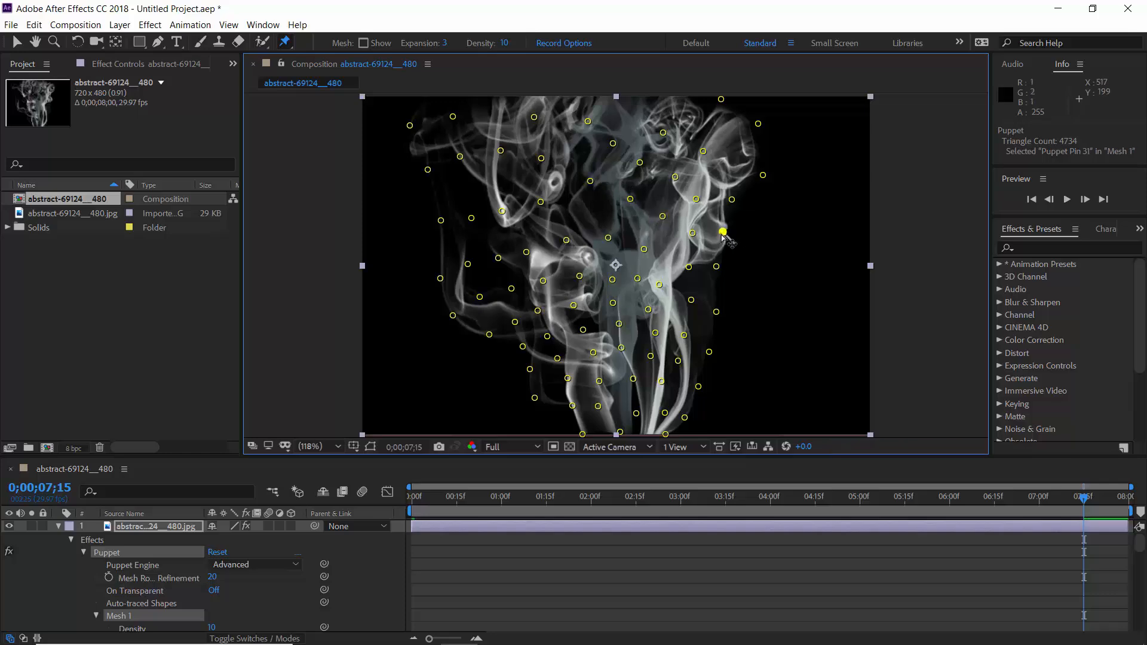
# Step: Shift the puppet pins along the middle and lower right side of the smoke slightly upward
pyautogui.moveTo(727, 235); pyautogui.dragTo(728, 227)
pyautogui.moveTo(716, 267); pyautogui.dragTo(714, 256)
pyautogui.moveTo(716, 312); pyautogui.dragTo(719, 292)
pyautogui.moveTo(691, 300); pyautogui.dragTo(692, 257)
pyautogui.moveTo(684, 335); pyautogui.dragTo(687, 322)
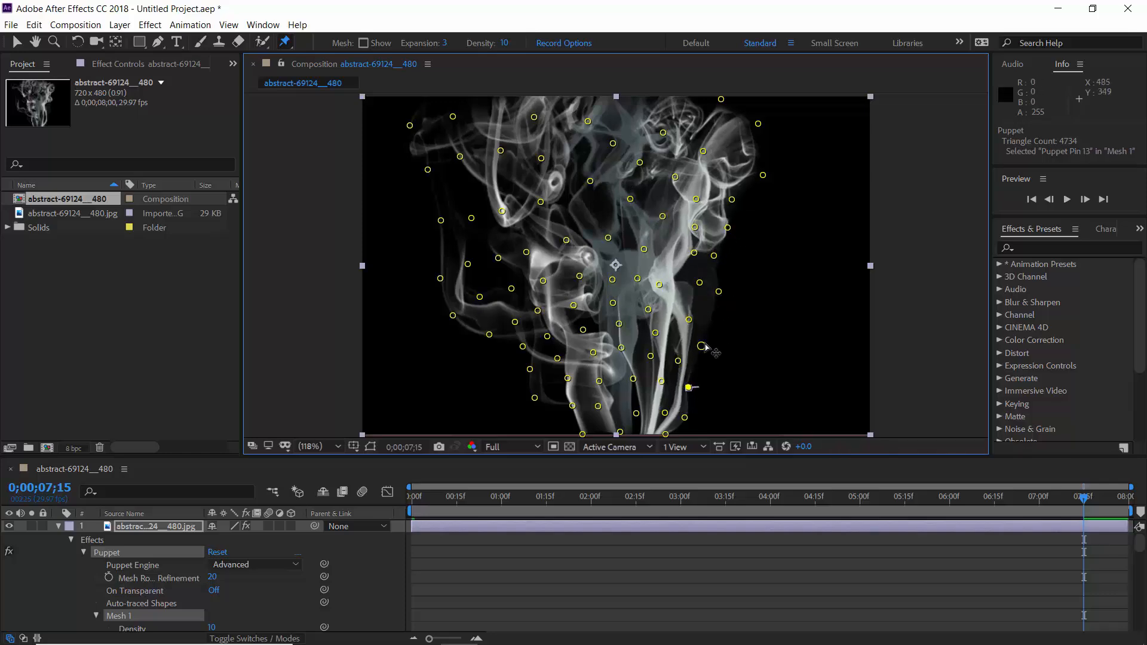
pyautogui.moveTo(698, 387); pyautogui.dragTo(693, 377)
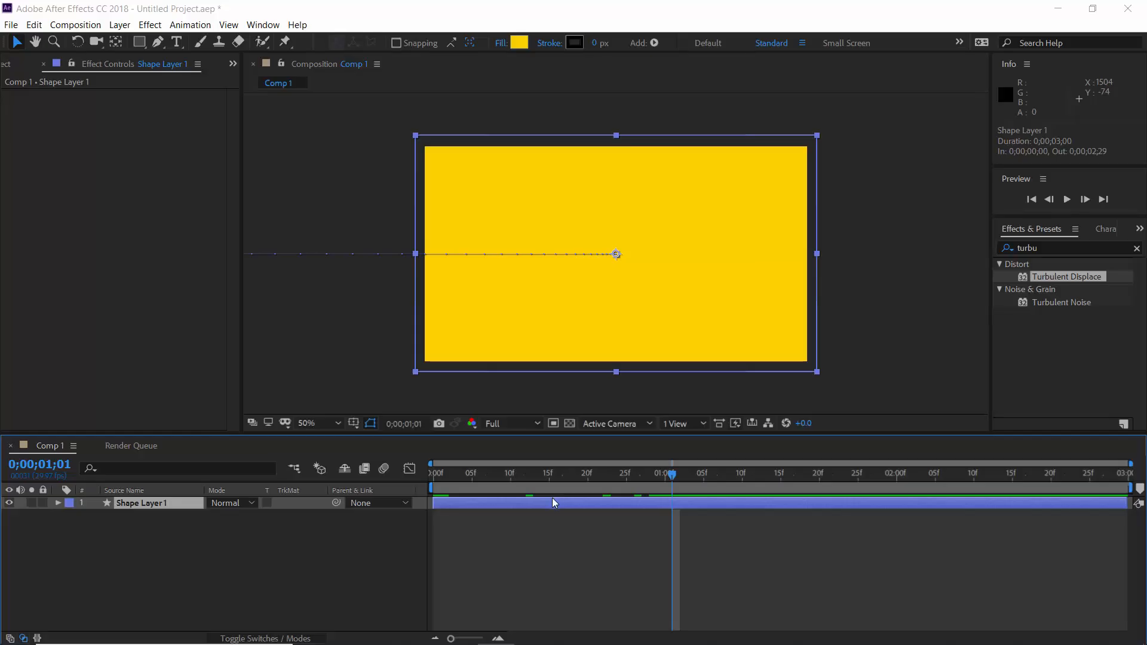
# Step: Show the yellow Shape Layer 1's Position keyframes, scrub its slide-in, and apply Turbulent Displace to the layer
pyautogui.press('p')
pyautogui.moveTo(480, 474); pyautogui.dragTo(668, 485)
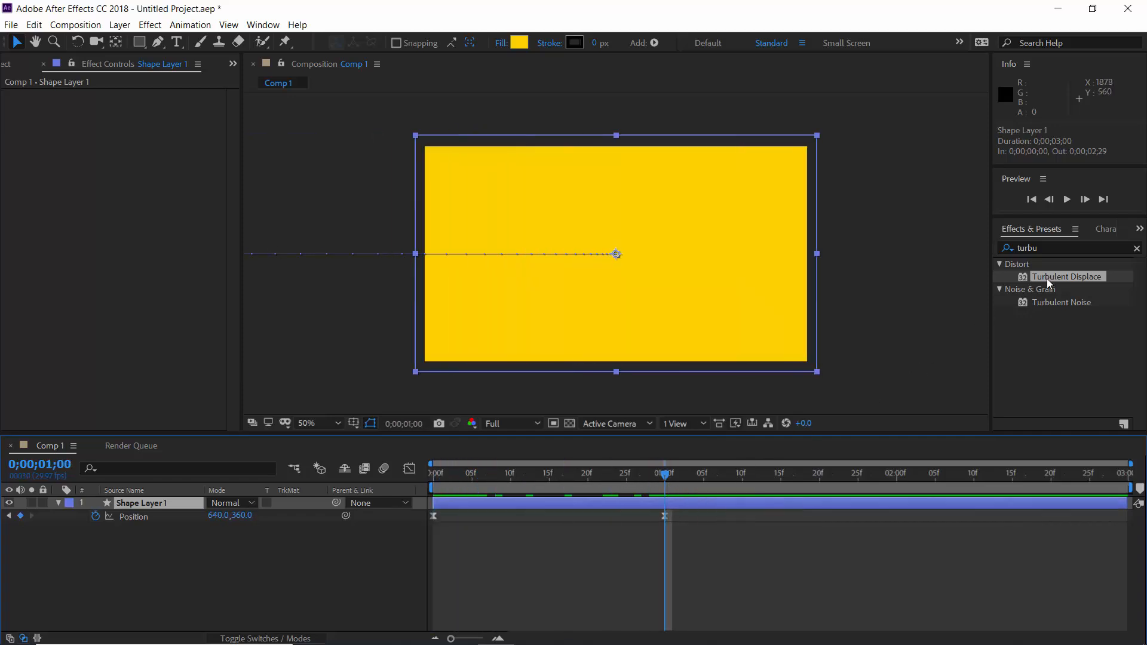
pyautogui.moveTo(1046, 278); pyautogui.dragTo(736, 289)
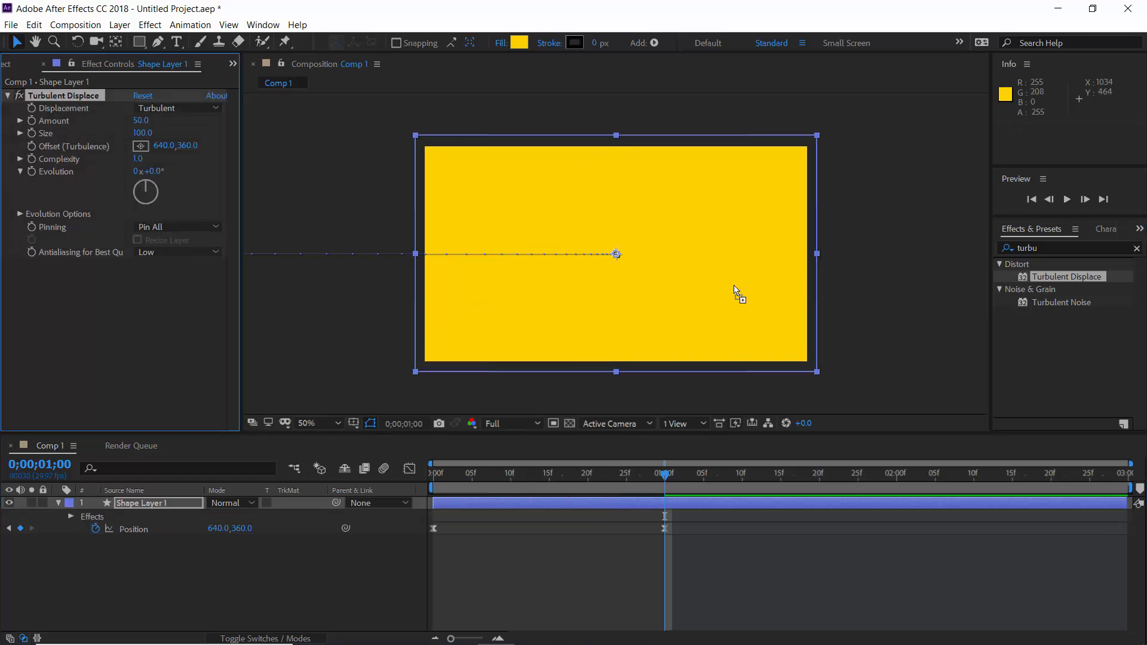
# Step: Go to 0;00;00;15 and set the Turbulent Displace Amount to 80
pyautogui.moveTo(536, 481); pyautogui.dragTo(548, 479)
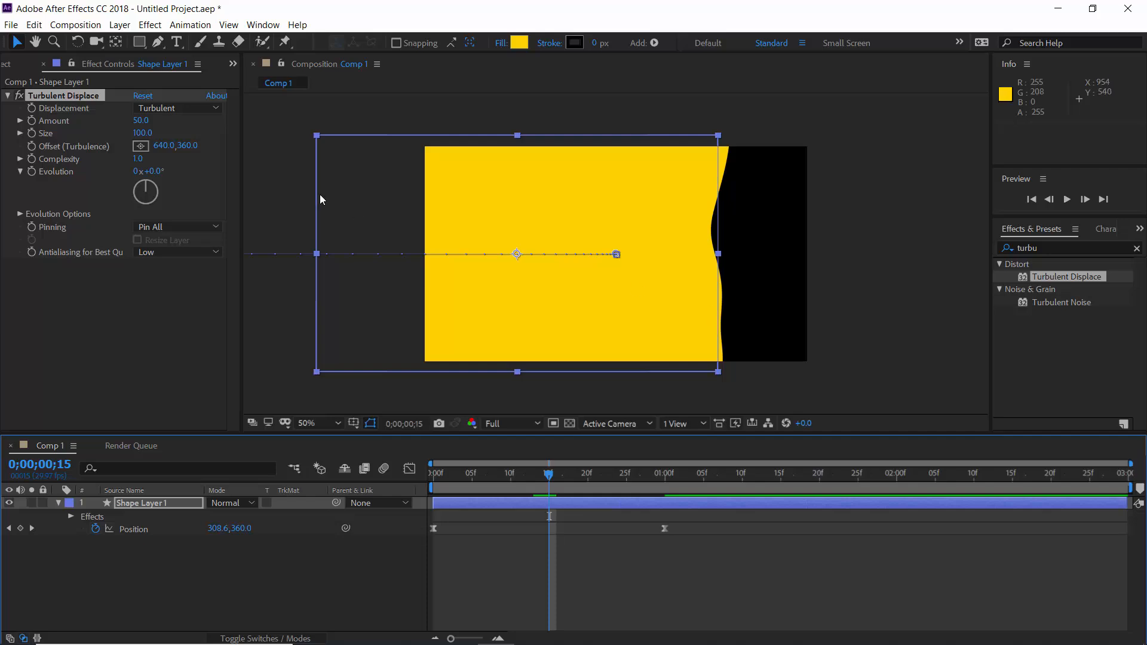
pyautogui.click(141, 121)
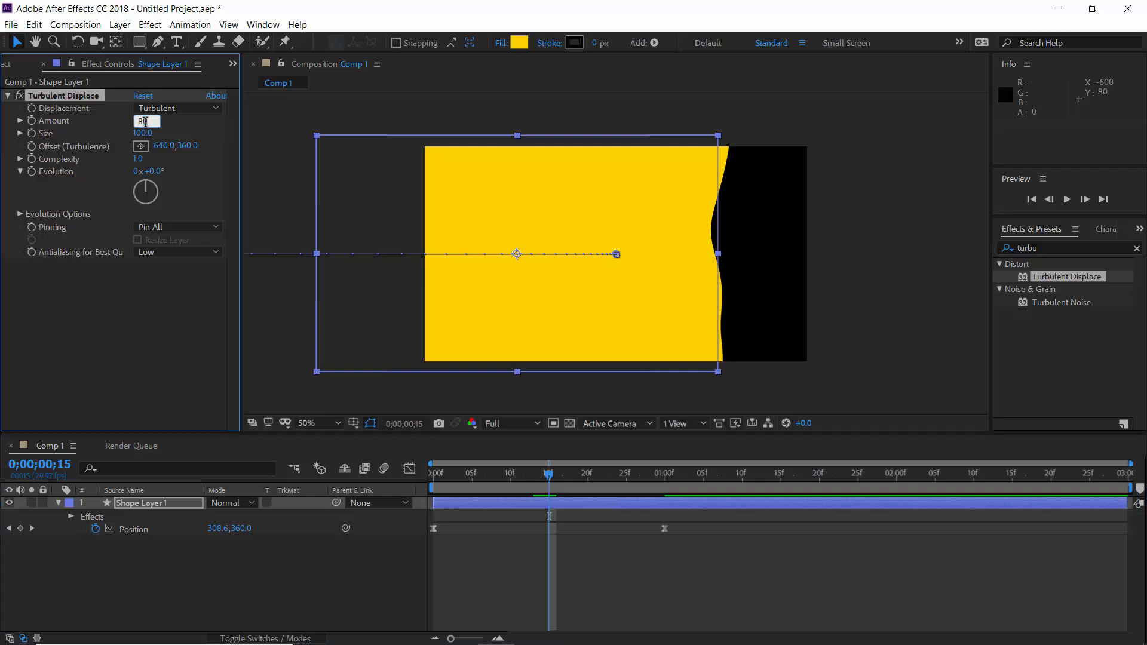
pyautogui.press('Return')
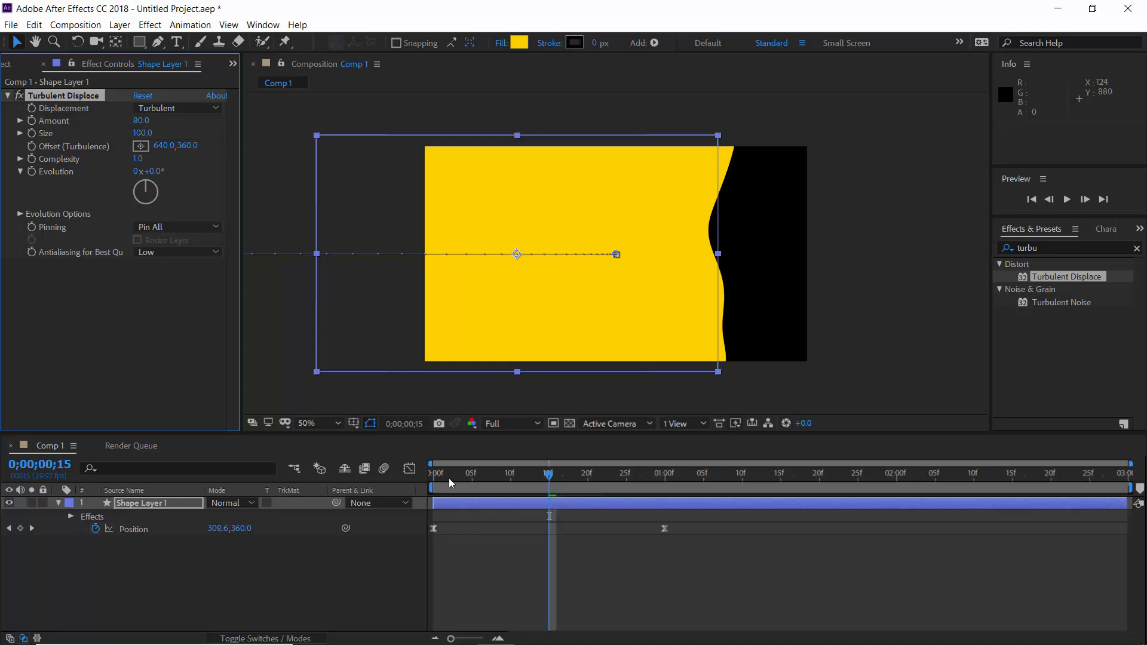
# Step: Keyframe Shape Layer 1's Turbulent Displace Evolution from the composition start, set it to 1° at 0;00;01;00, and scrub the animation
pyautogui.moveTo(464, 476); pyautogui.dragTo(431, 476)
pyautogui.click(31, 172)
pyautogui.click(662, 482)
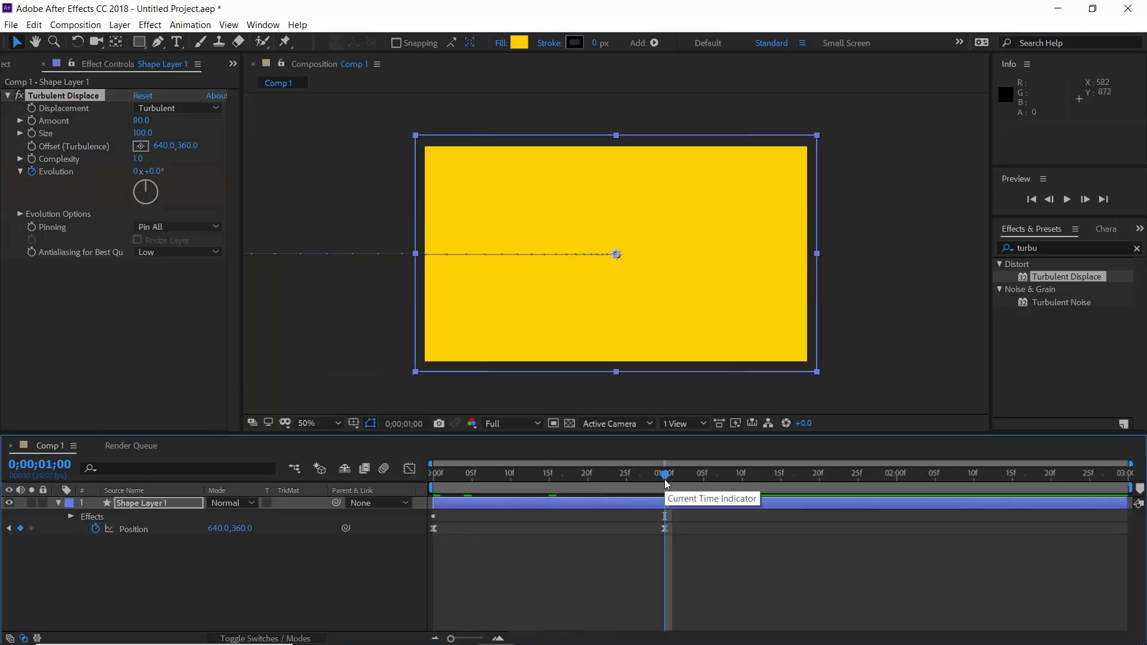
pyautogui.click(151, 172)
pyautogui.write('1')
pyautogui.press('Return')
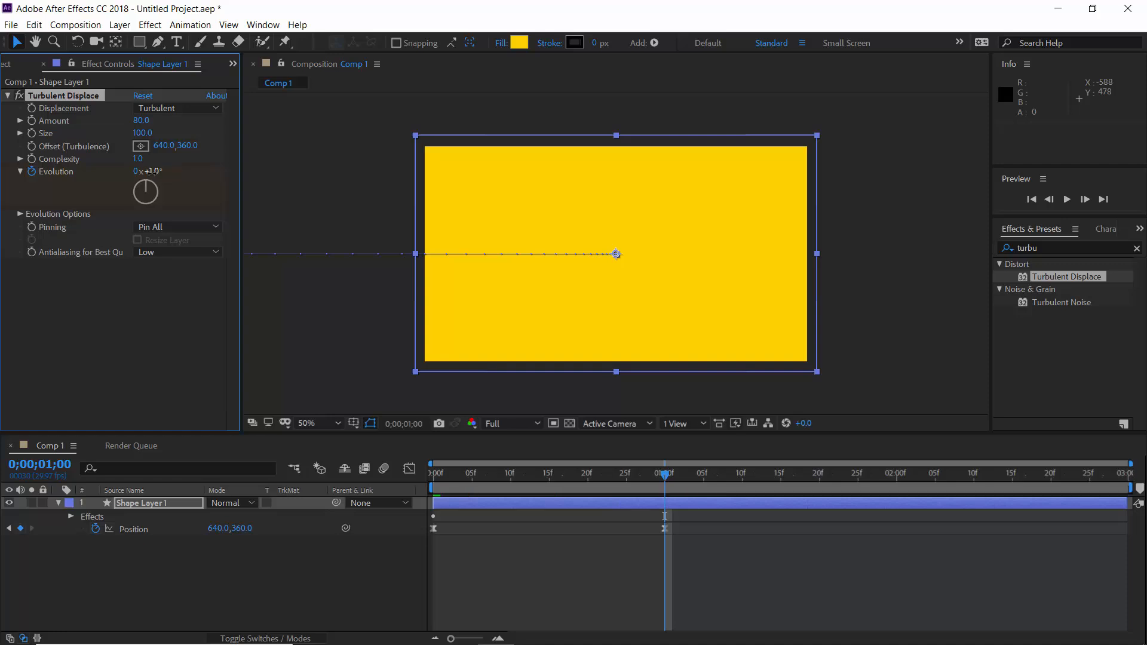
pyautogui.moveTo(513, 461); pyautogui.dragTo(611, 504)
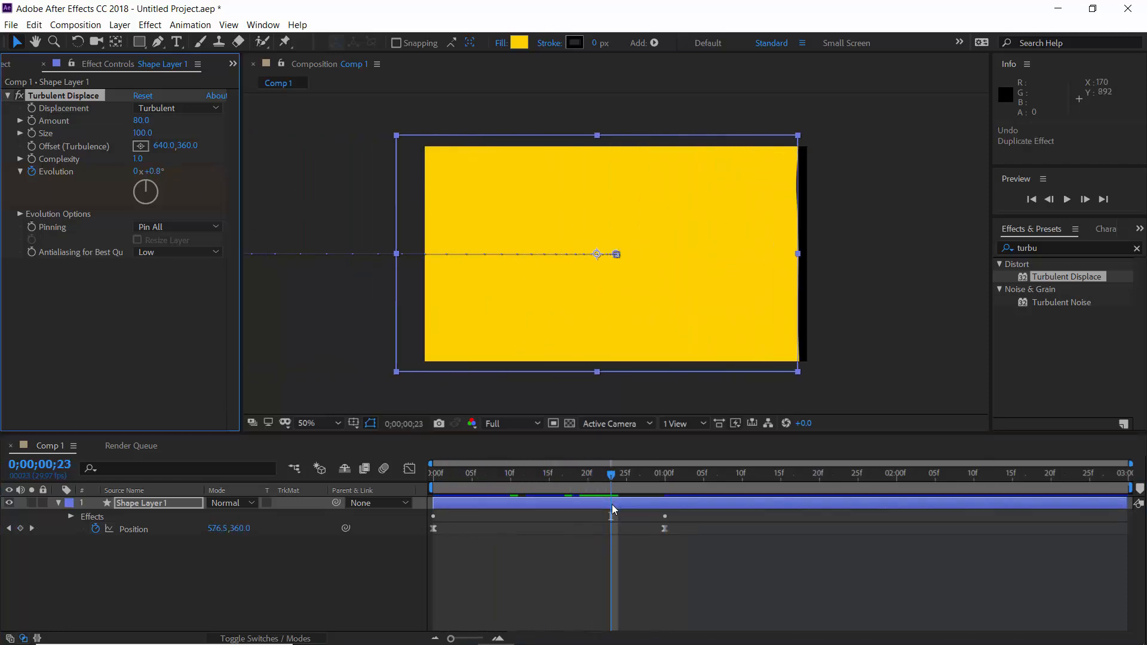
# Step: Duplicate Shape Layer 1, shift the copy to start at 0;00;00;02, and give it a white fill
pyautogui.hotkey('ctrl', 'd')
pyautogui.moveTo(505, 507); pyautogui.dragTo(520, 506)
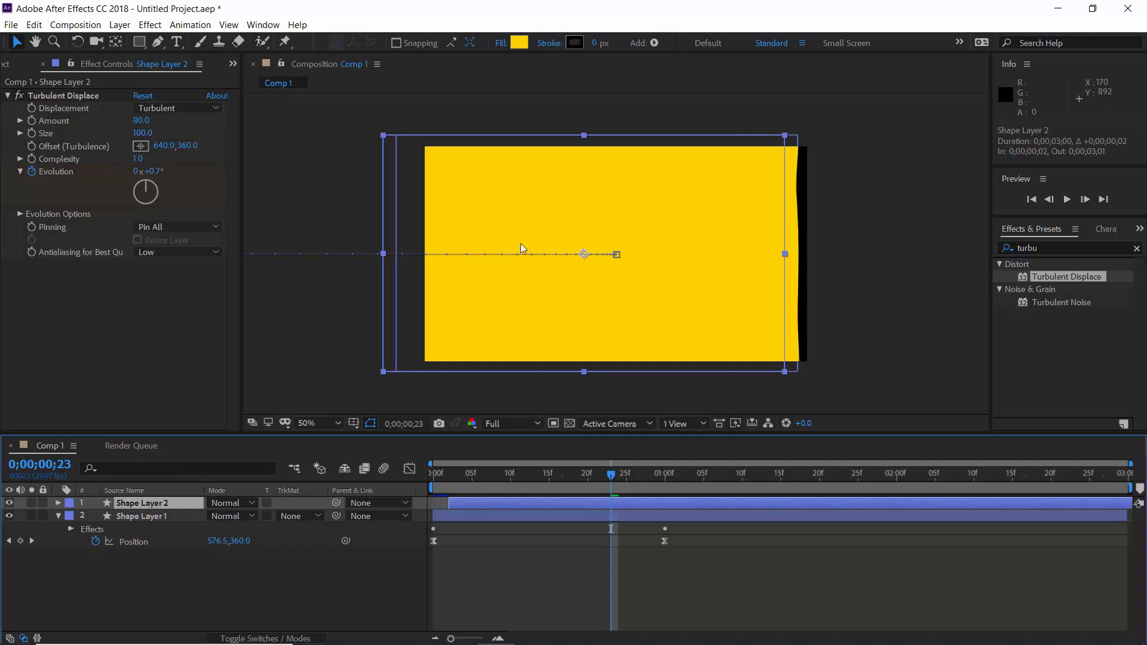
pyautogui.click(519, 43)
pyautogui.press('Return')
# Step: Duplicate the white Shape Layer 2, shift the copy to start at 0;00;00;03, and set its fill color to 00404B
pyautogui.click(675, 504)
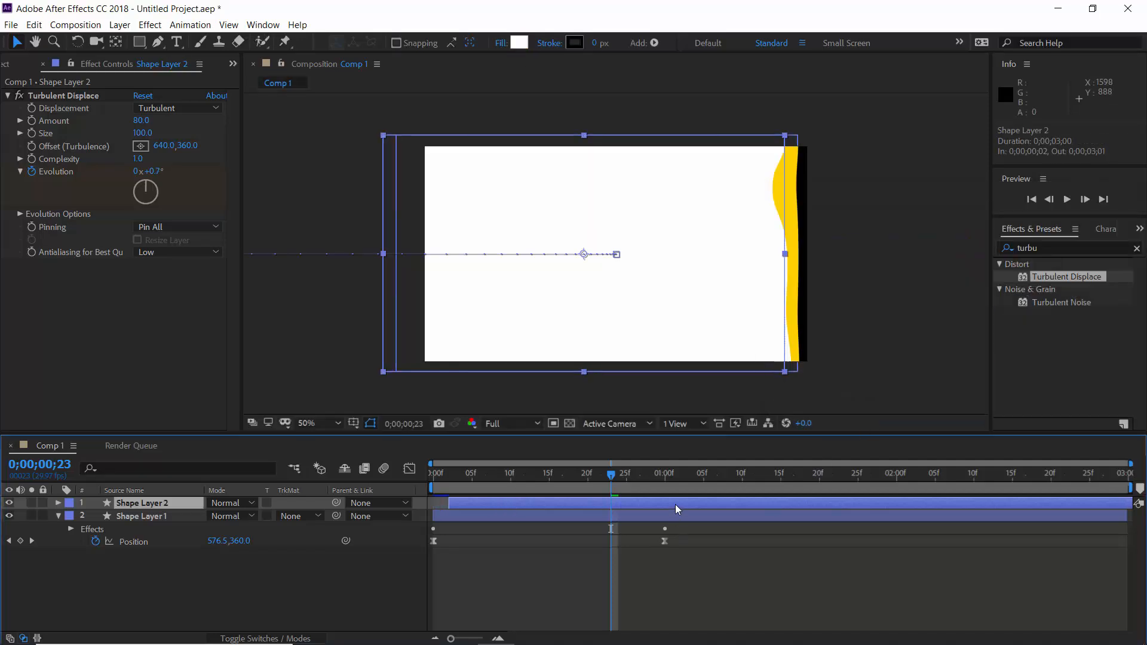
pyautogui.hotkey('ctrl', 'd')
pyautogui.moveTo(607, 506); pyautogui.dragTo(615, 506)
pyautogui.click(519, 42)
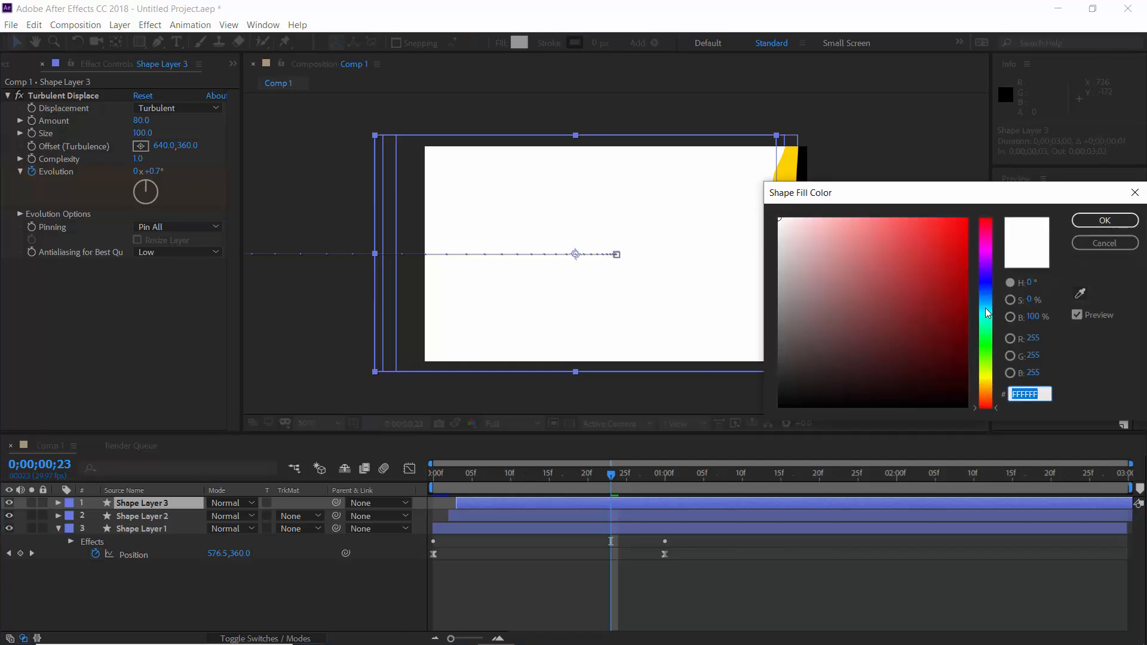
pyautogui.write('00404B')
pyautogui.click(1134, 230)
# Step: Show Shape Layer 2's keyframes and set its Turbulent Displace Evolution to 270° at 0;00;01;02
pyautogui.click(547, 514)
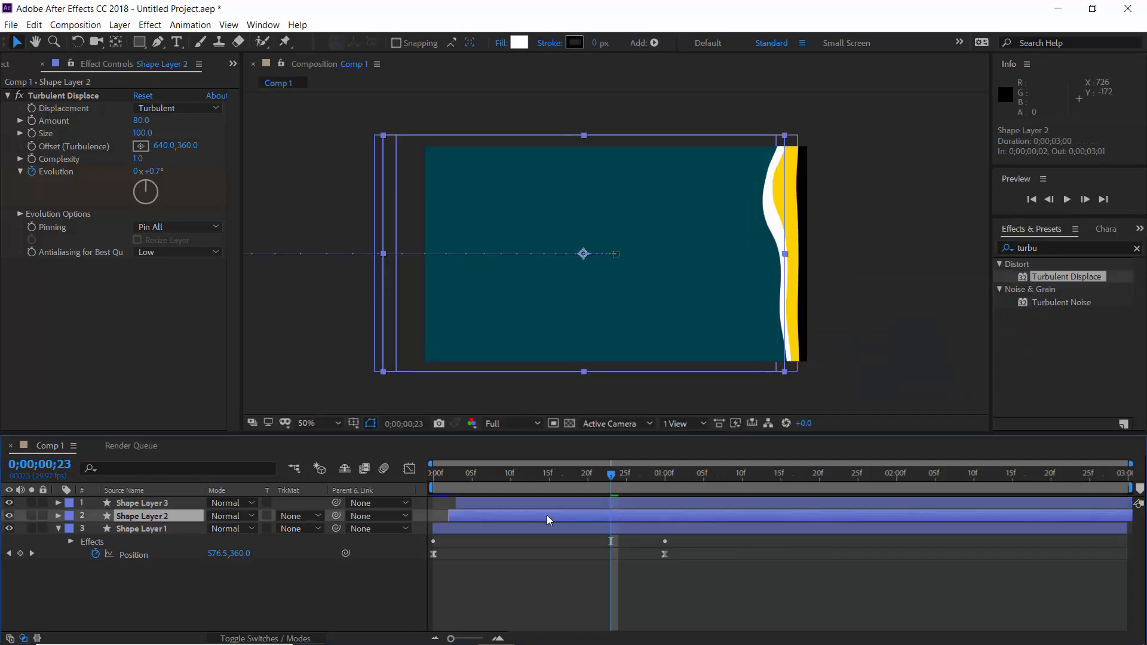
pyautogui.press('u')
pyautogui.click(678, 491)
pyautogui.click(153, 171)
pyautogui.write('270')
pyautogui.press('Return')
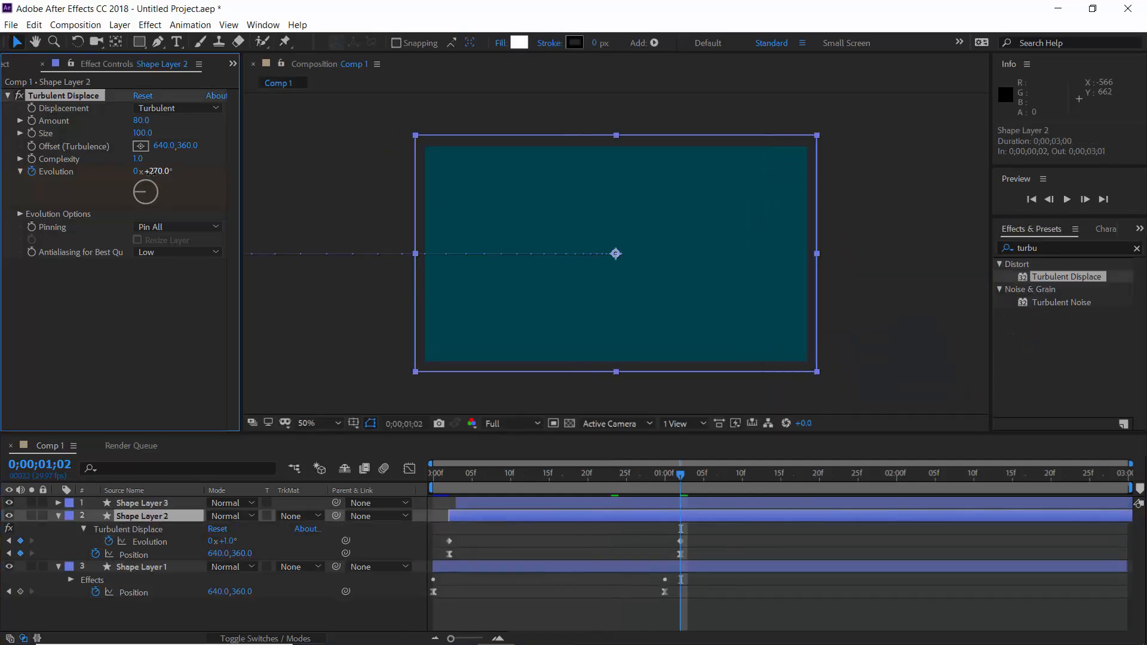
# Step: Show Shape Layer 3's keyframed properties and go to its end keyframes at 0;00;01;03
pyautogui.click(496, 501)
pyautogui.press('u')
pyautogui.click(688, 475)
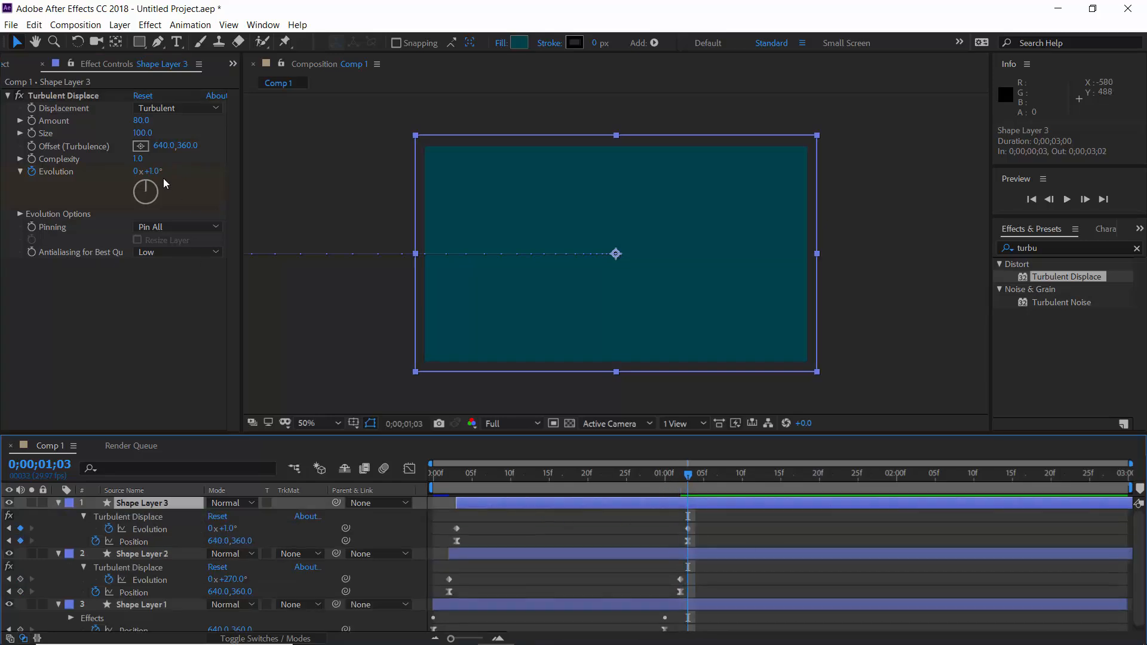
# Step: Set Shape Layer 2's Turbulent Displace Evolution to 180° at 0;00;01;03 and preview the animation from the start
pyautogui.press('pageup')
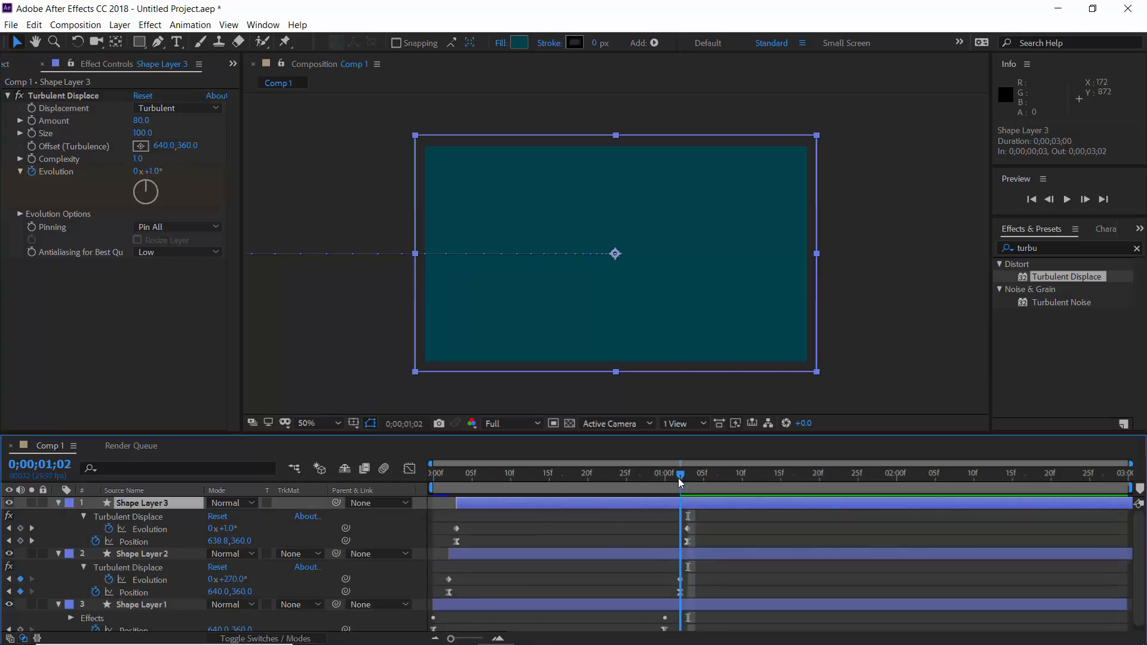
pyautogui.click(672, 556)
pyautogui.click(688, 475)
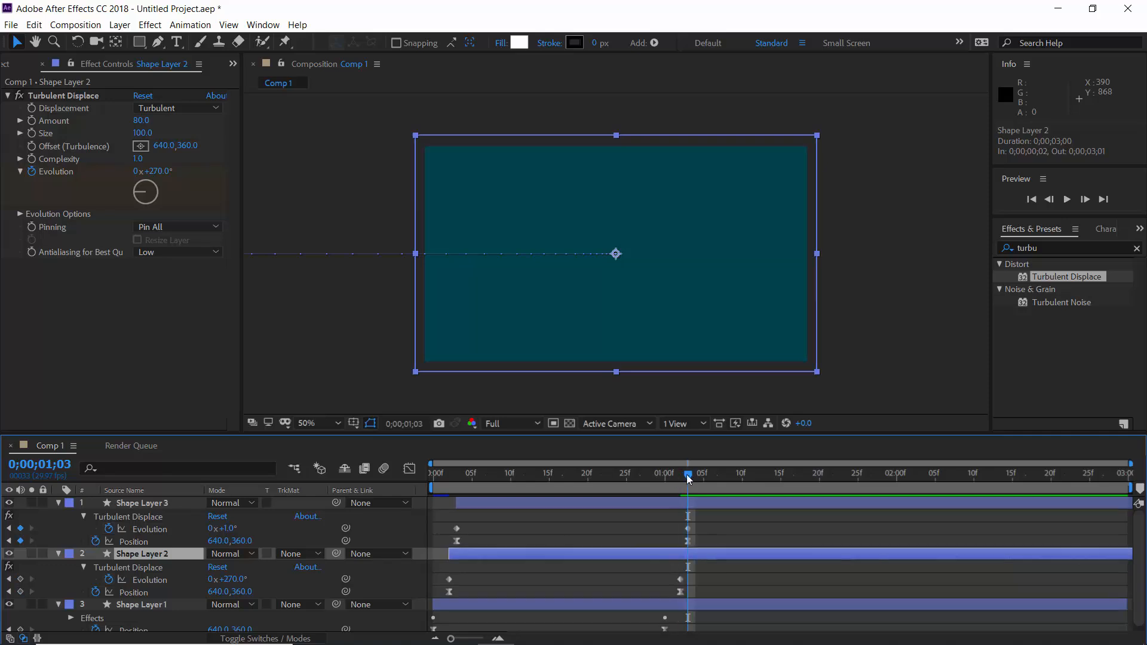
pyautogui.click(156, 173)
pyautogui.write('180')
pyautogui.press('Return')
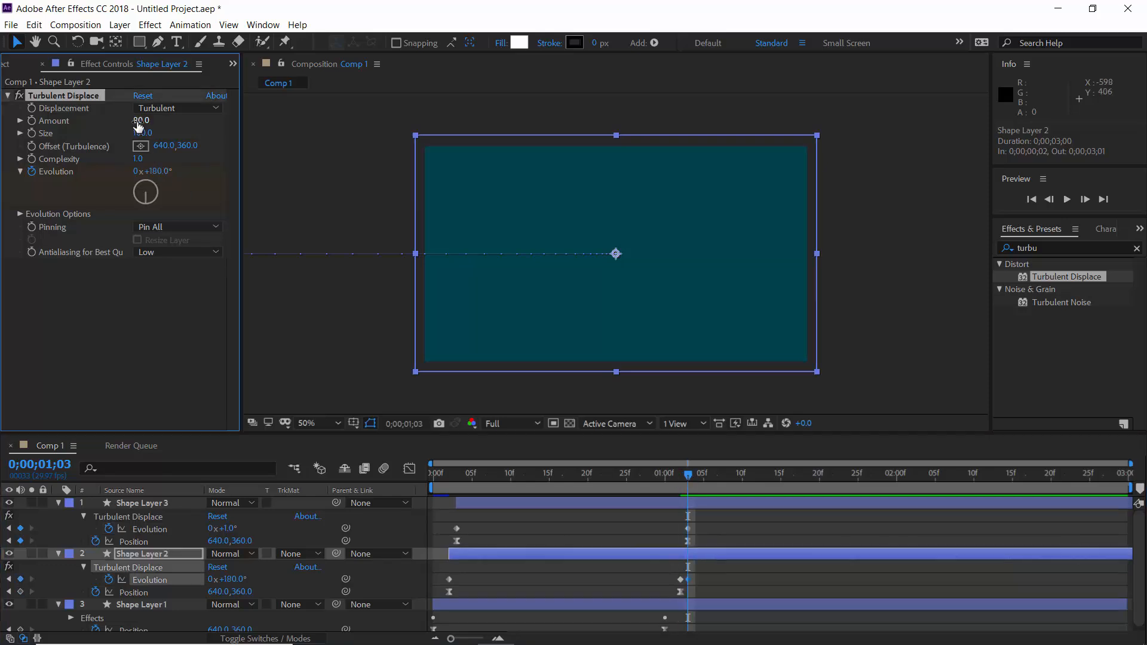
pyautogui.press('Home')
pyautogui.press('space')
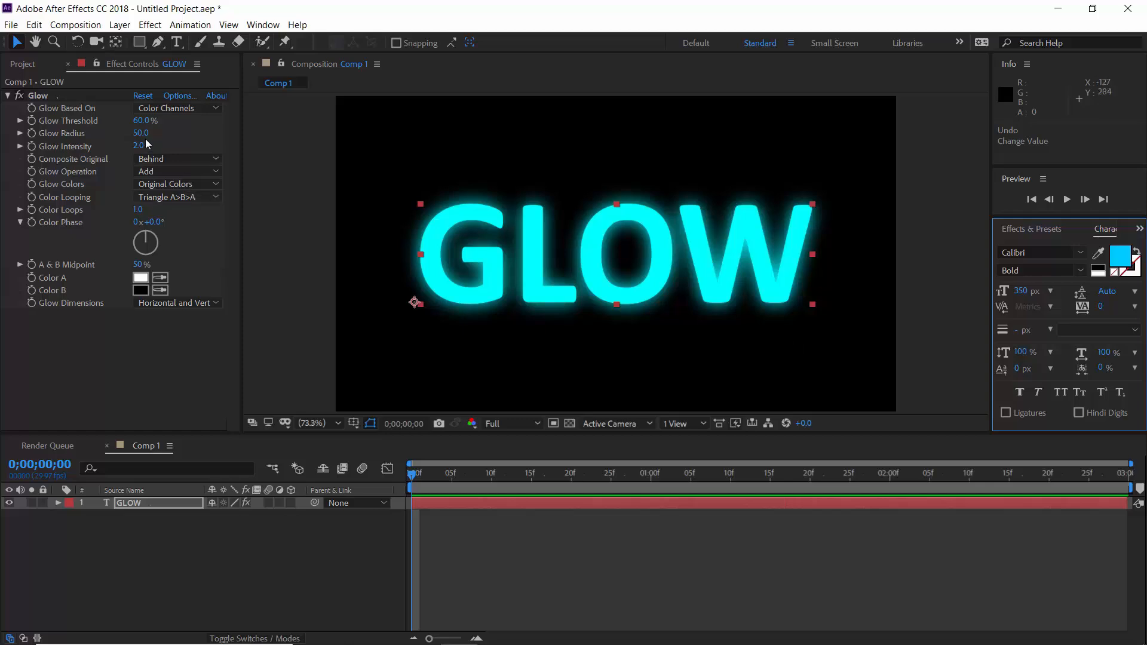
# Step: Set the Glow effect's Radius to 15 and Intensity to 1 on the GLOW text, and collapse its settings
pyautogui.click(141, 133)
pyautogui.write('10')
pyautogui.press('Tab')
pyautogui.write('2')
pyautogui.press('Return')
pyautogui.click(8, 95)
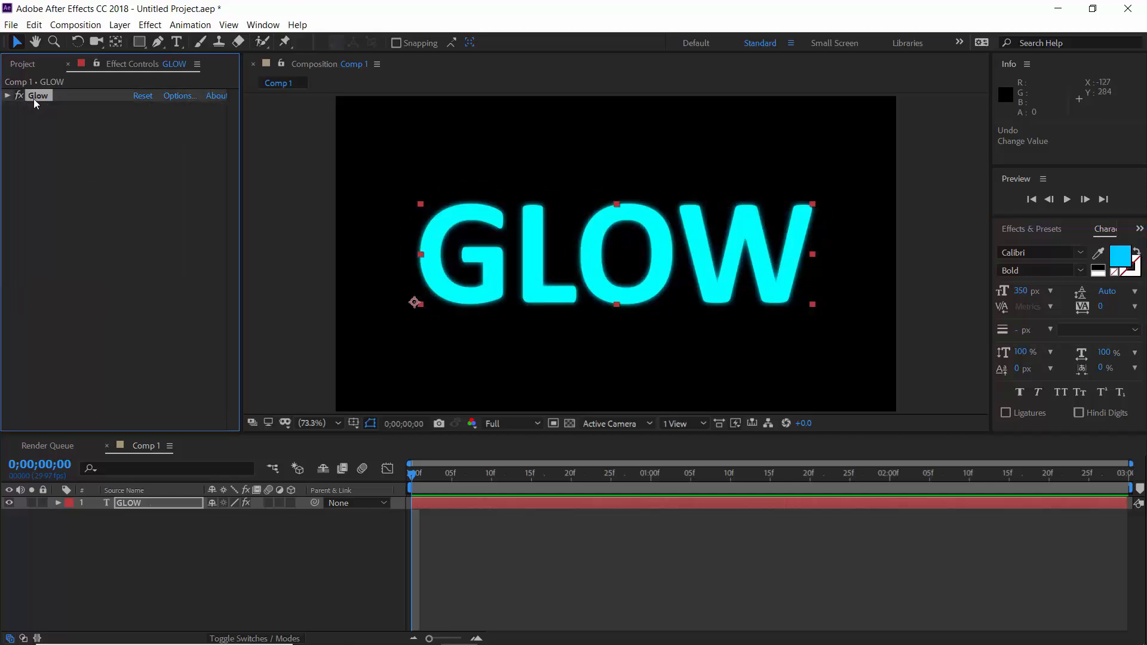
# Step: Duplicate the Glow effect and set the copy's Glow Radius to 100
pyautogui.hotkey('ctrl', 'd')
pyautogui.click(142, 146)
pyautogui.write('100')
pyautogui.press('Return')
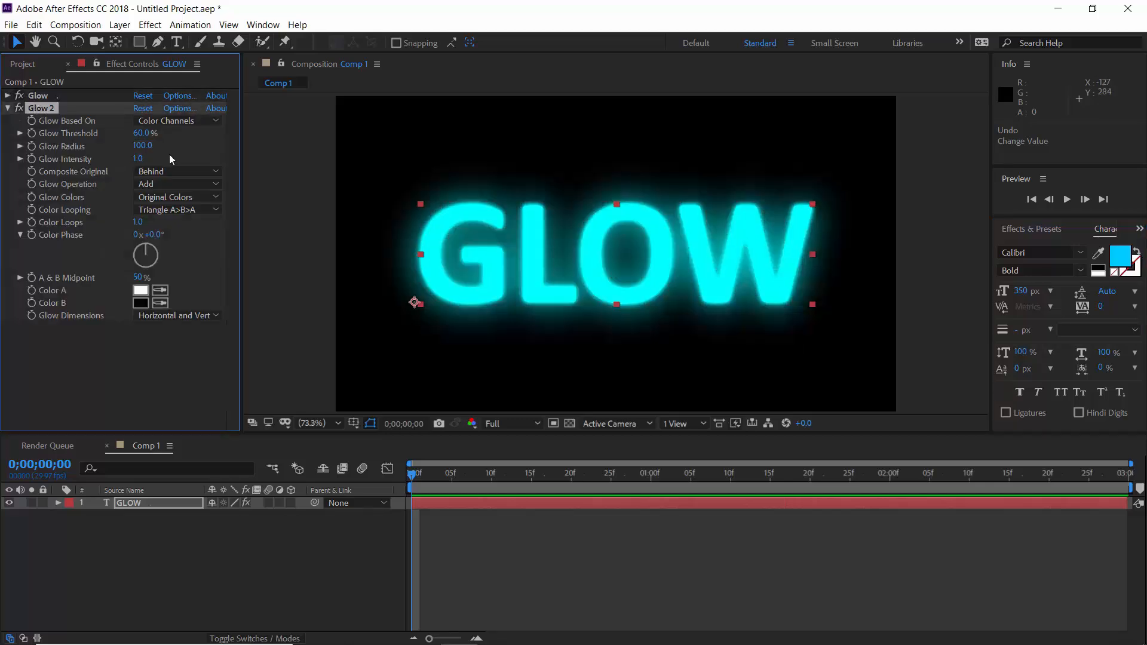
# Step: Add a third Glow effect to the text with Intensity 0.1 and compare the text with that effect off and on
pyautogui.click(1031, 229)
pyautogui.doubleClick(1055, 339)
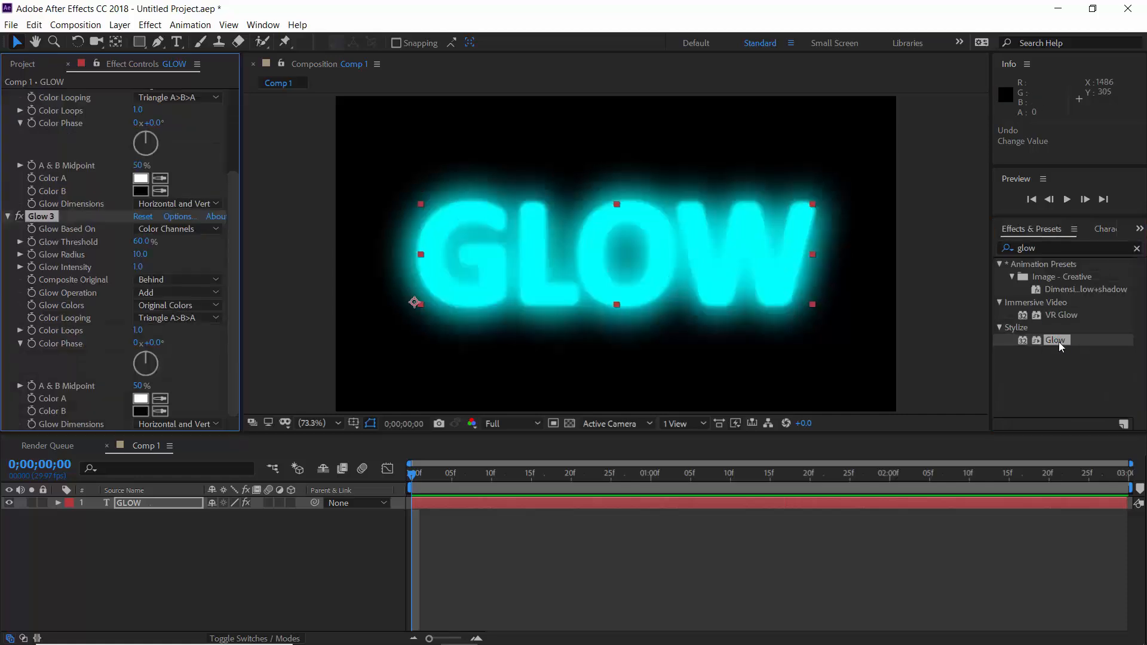
pyautogui.click(138, 267)
pyautogui.write('0.1')
pyautogui.press('Return')
pyautogui.click(19, 216)
pyautogui.click(19, 217)
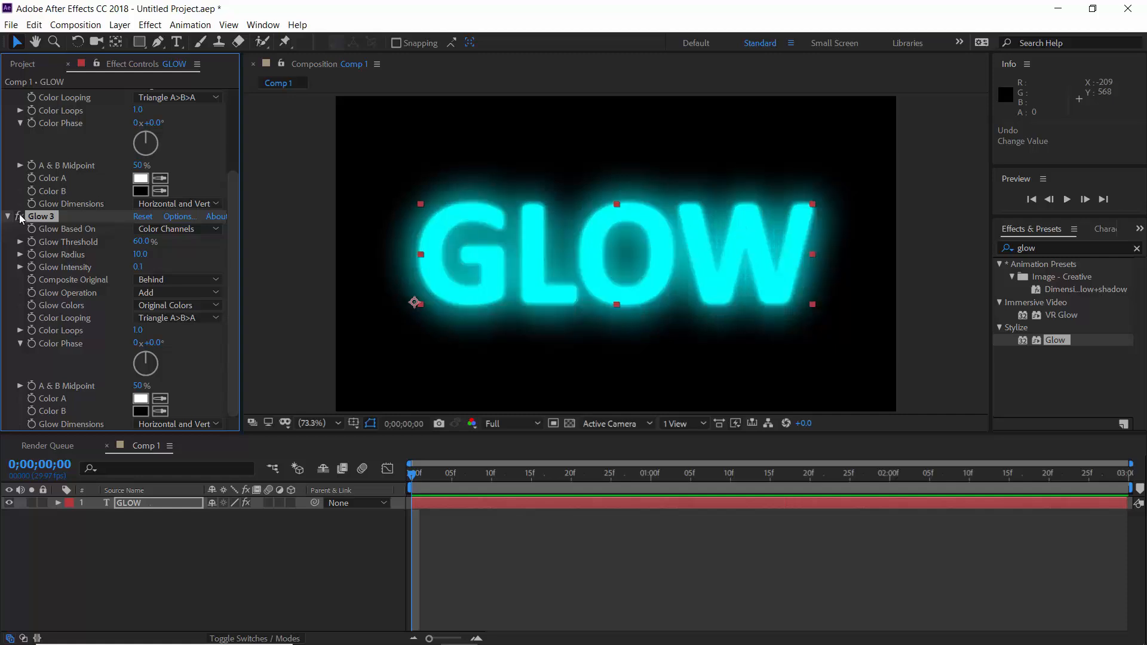
# Step: Set the first Glow effect's Radius to 5 and its Glow Operation to Multiply
pyautogui.scroll(5, 126, 287)
pyautogui.click(8, 97)
pyautogui.click(140, 133)
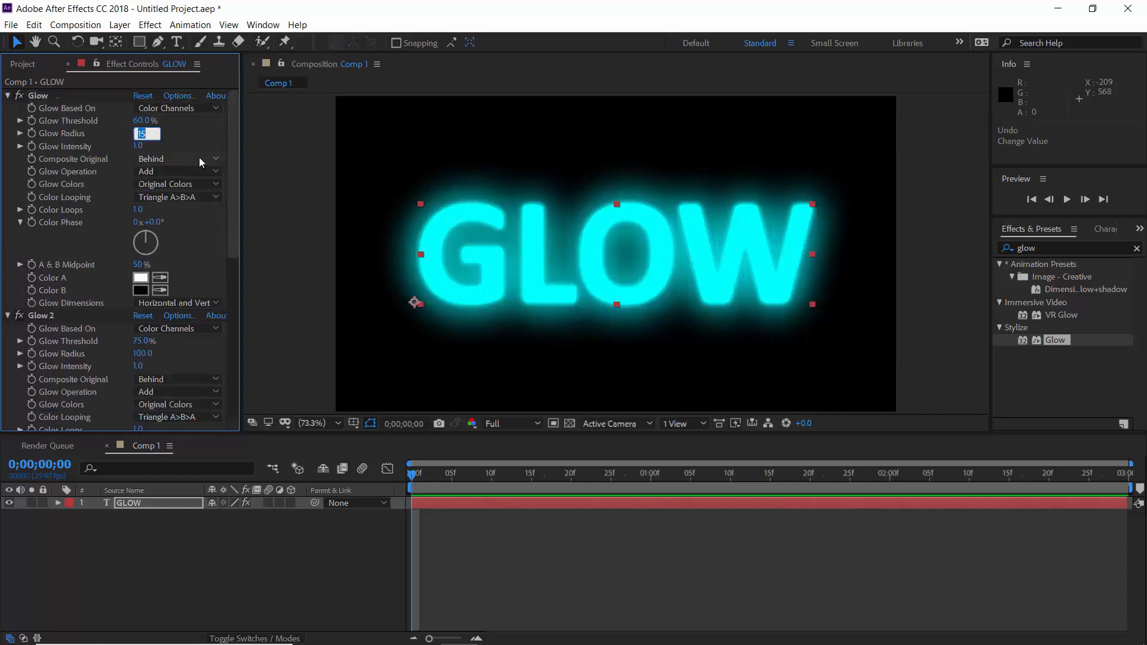
pyautogui.write('5')
pyautogui.press('Return')
pyautogui.click(160, 172)
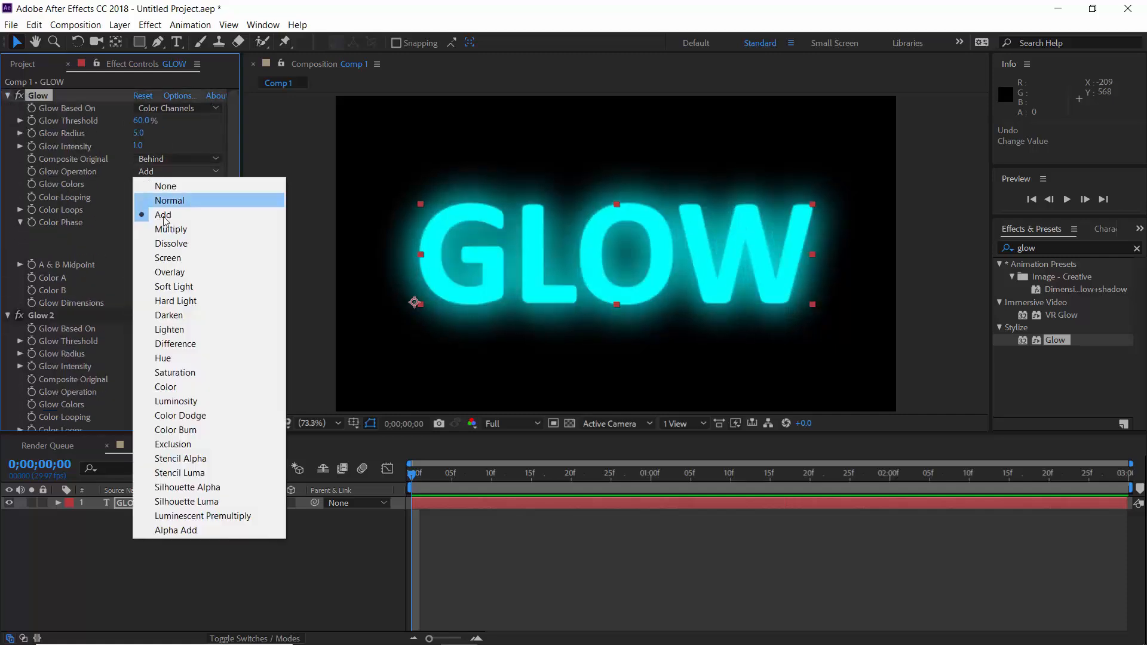
pyautogui.click(174, 231)
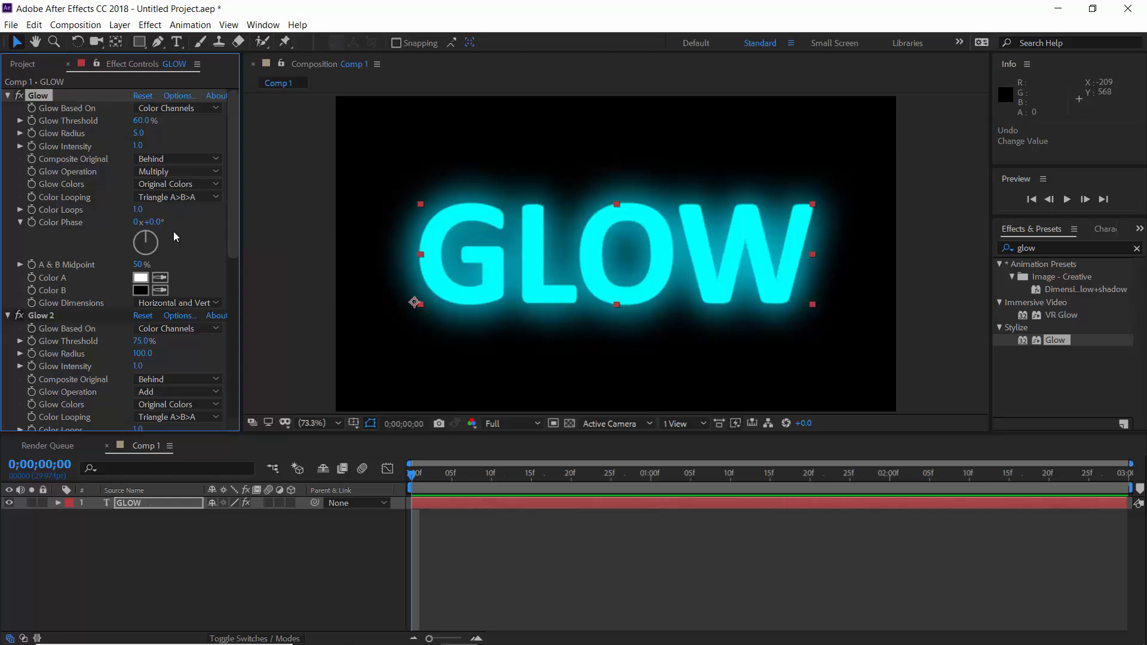
# Step: Collapse the three Glow effects on the text and delete them all
pyautogui.click(8, 96)
pyautogui.click(7, 108)
pyautogui.click(7, 121)
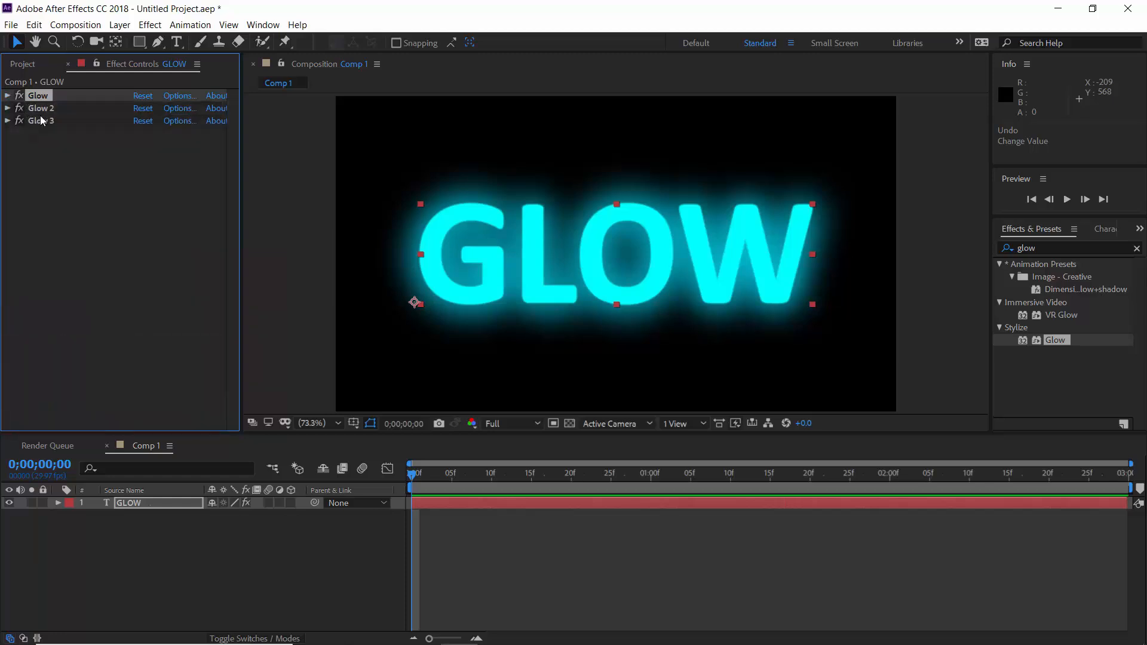
pyautogui.keyDown('shift'); pyautogui.click(44, 123); pyautogui.keyUp('shift')
pyautogui.press('Delete')
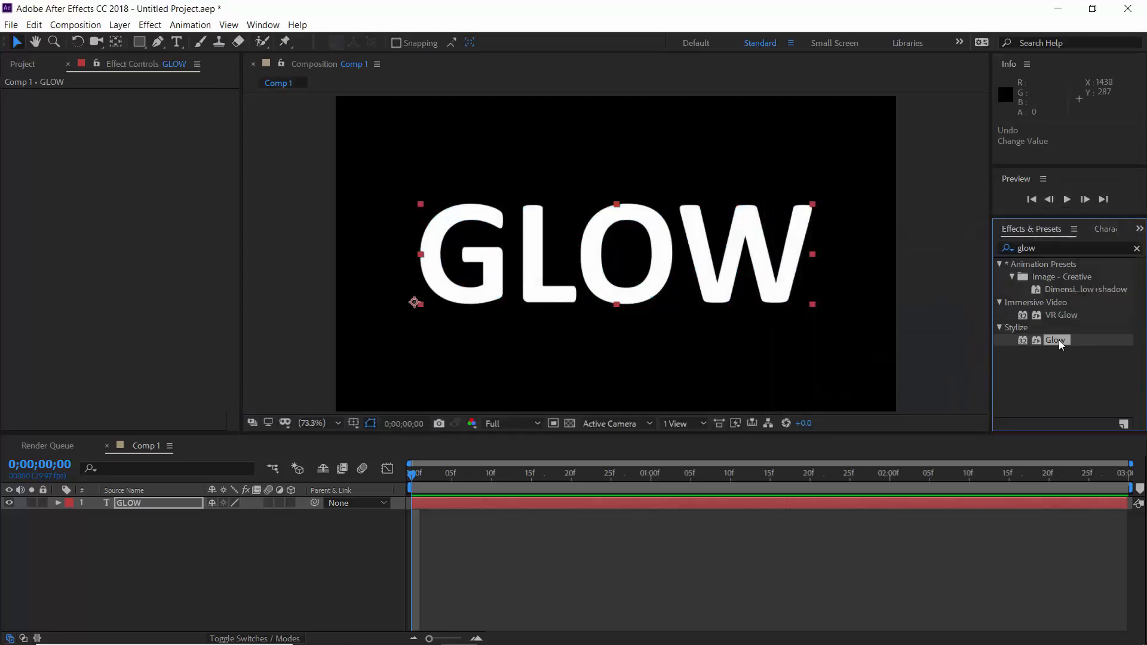
# Step: Apply a new Glow effect to the white GLOW text with Radius 50 and Intensity 2
pyautogui.doubleClick(1054, 340)
pyautogui.press('Tab')
pyautogui.write('2')
pyautogui.press('Return')
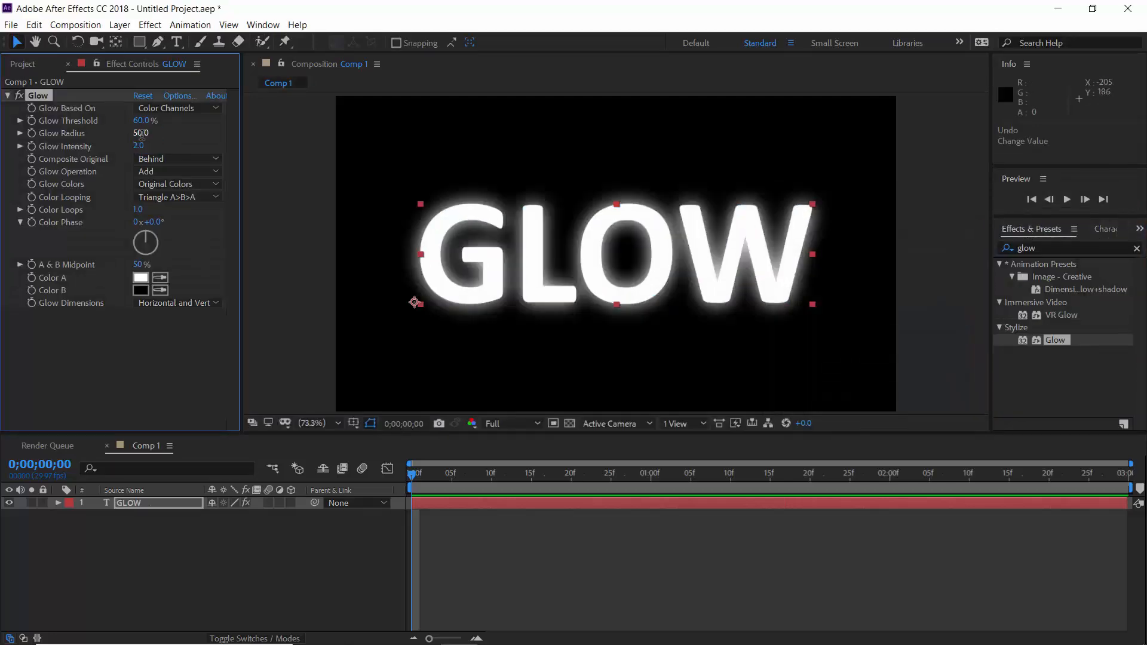
# Step: Set the Glow's Color A to light blue and its Glow Colors to A & B Colors
pyautogui.click(141, 277)
pyautogui.click(995, 303)
pyautogui.click(1104, 221)
pyautogui.click(177, 183)
pyautogui.click(180, 212)
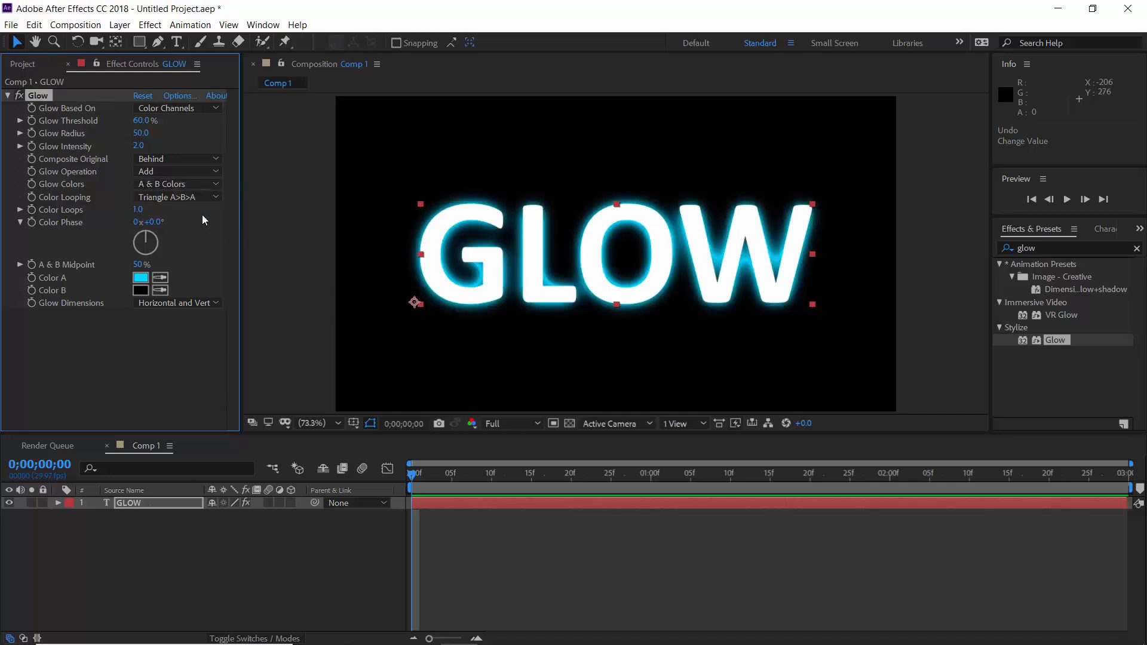
# Step: Duplicate the Glow effect, set the copy's Radius to 15 and Intensity to 1, and increase its Color Loops
pyautogui.hotkey('ctrl', 'd')
pyautogui.click(147, 257)
pyautogui.write('15')
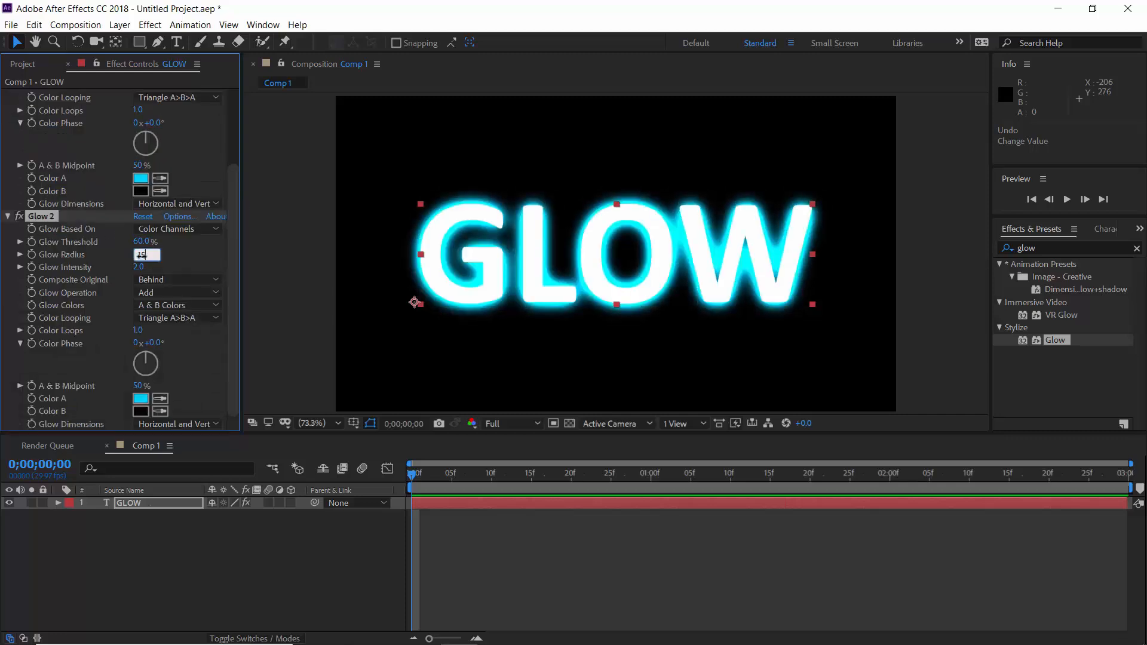
pyautogui.press('Tab')
pyautogui.write('1')
pyautogui.press('Return')
pyautogui.moveTo(139, 331); pyautogui.dragTo(220, 332)
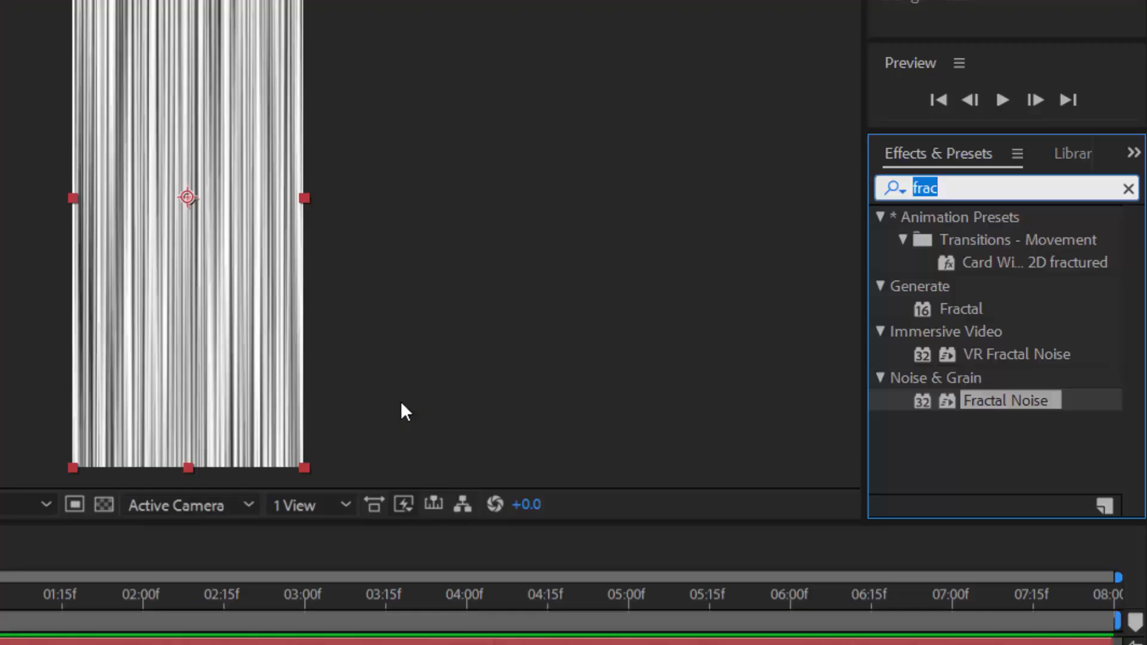
# Step: Search the effects for "colora" and apply Colorama to the solid with the vertical Fractal Noise streaks
pyautogui.write('c')
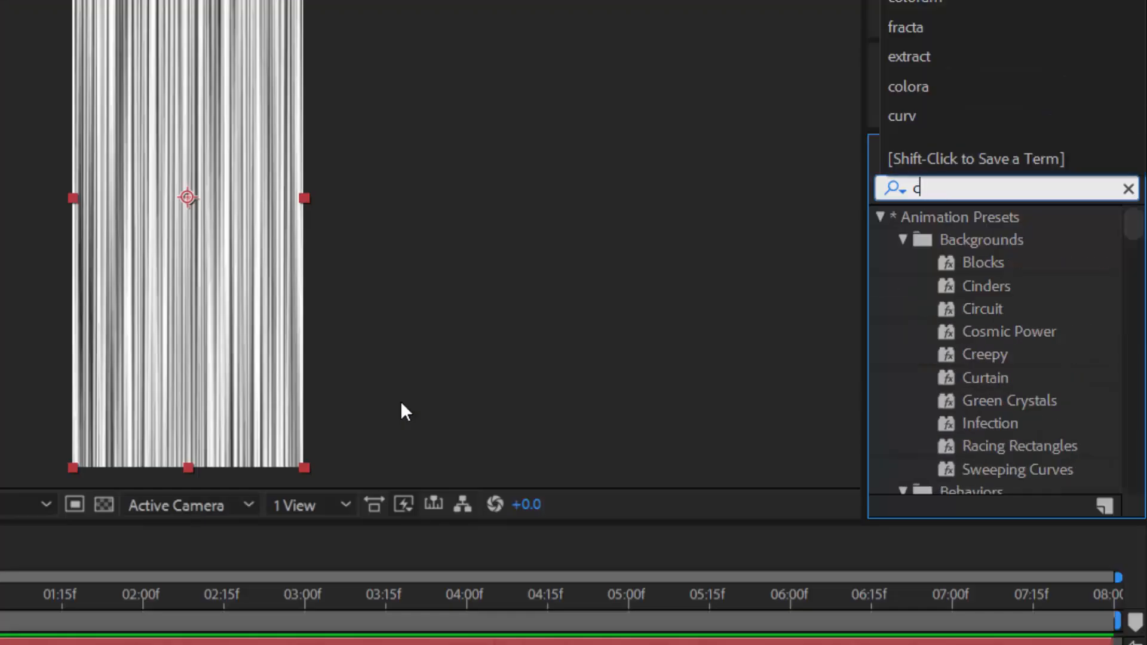
pyautogui.write('olora')
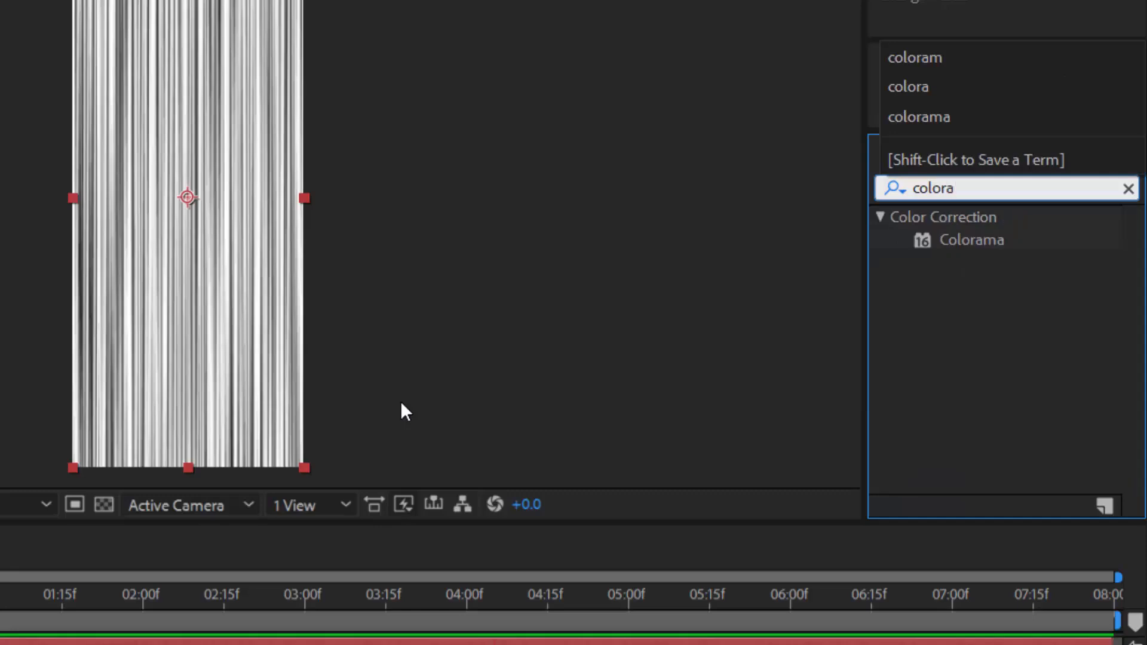
pyautogui.doubleClick(972, 241)
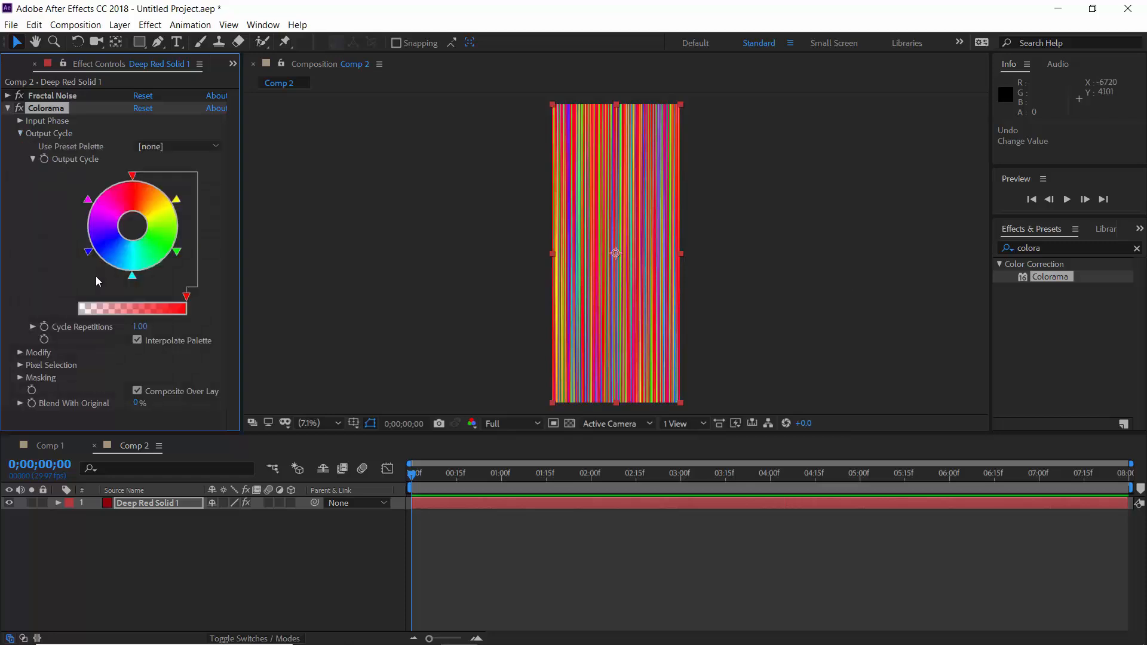
# Step: Change the red color stop at the top of Colorama's Output Cycle wheel to black
pyautogui.doubleClick(133, 176)
pyautogui.click(27, 202)
pyautogui.click(48, 263)
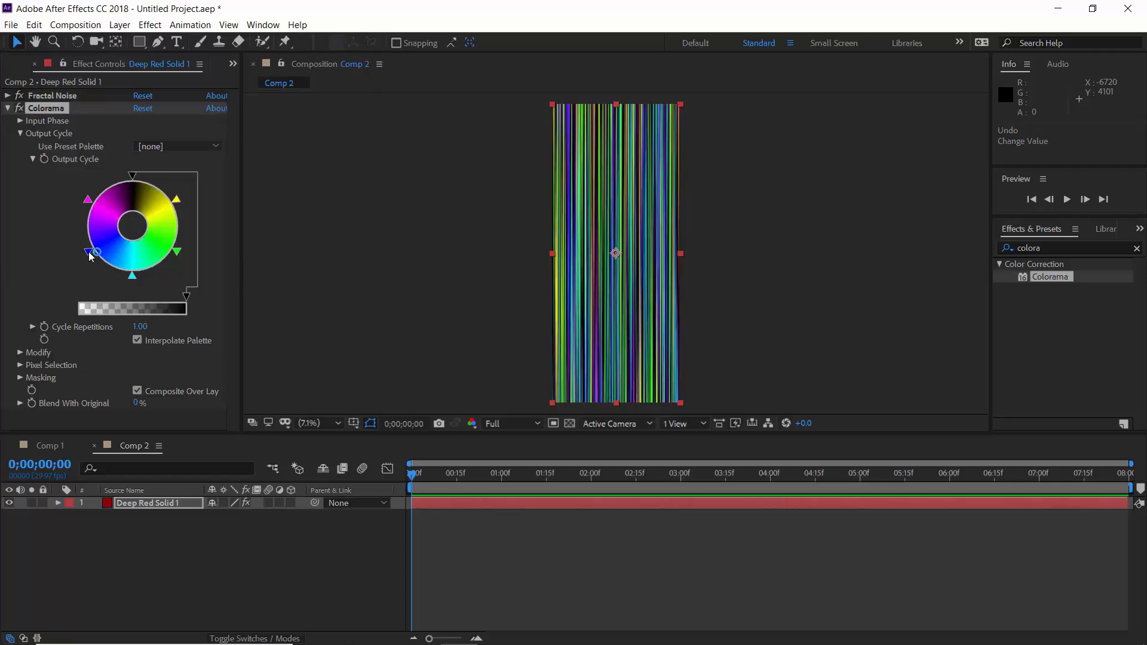
# Step: Move the blue stop on the Output Cycle wheel closer to the magenta one and change its color to orange
pyautogui.moveTo(89, 253); pyautogui.dragTo(85, 219)
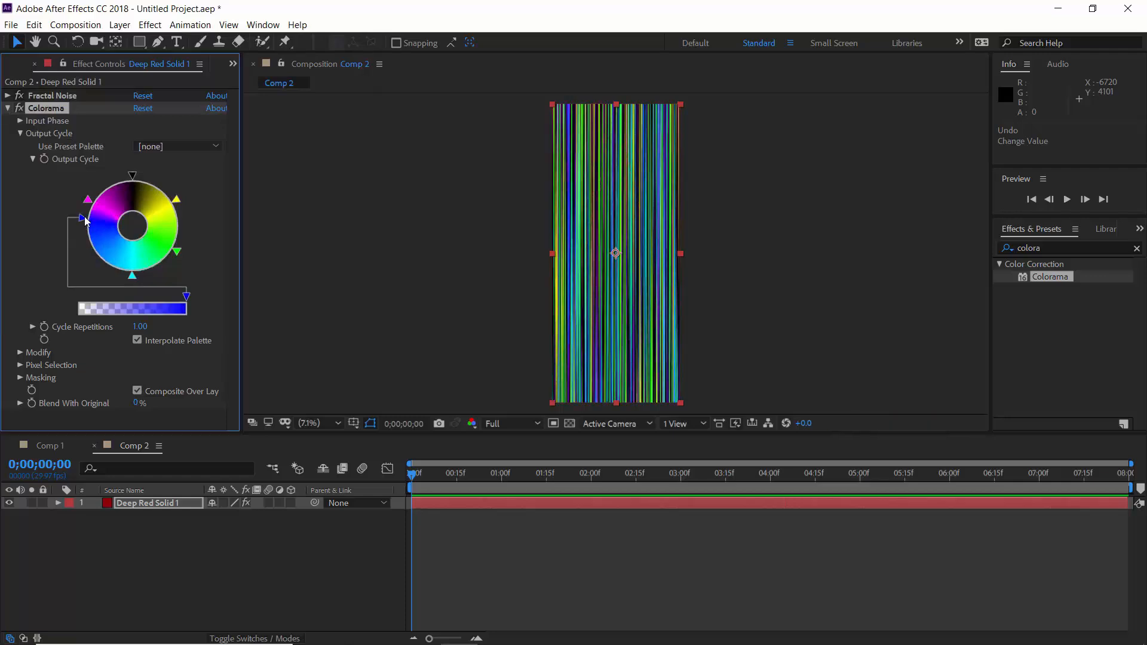
pyautogui.doubleClick(82, 218)
pyautogui.click(128, 208)
pyautogui.click(36, 259)
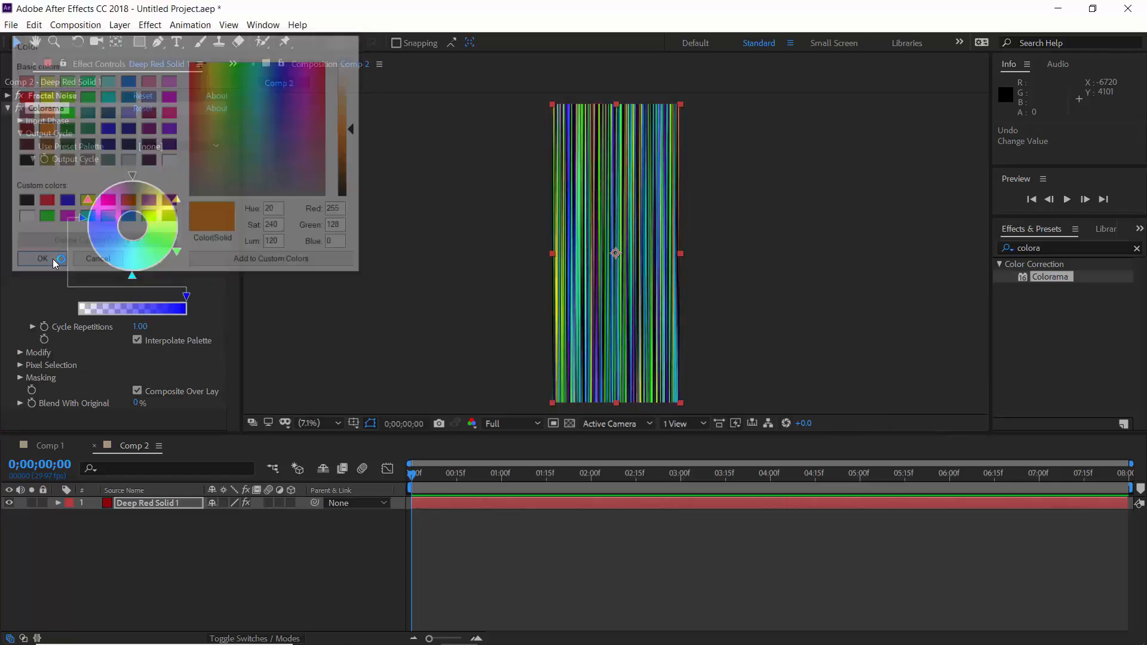
# Step: Change the magenta stop on the Output Cycle wheel to a slightly darkened red
pyautogui.doubleClick(100, 197)
pyautogui.click(43, 201)
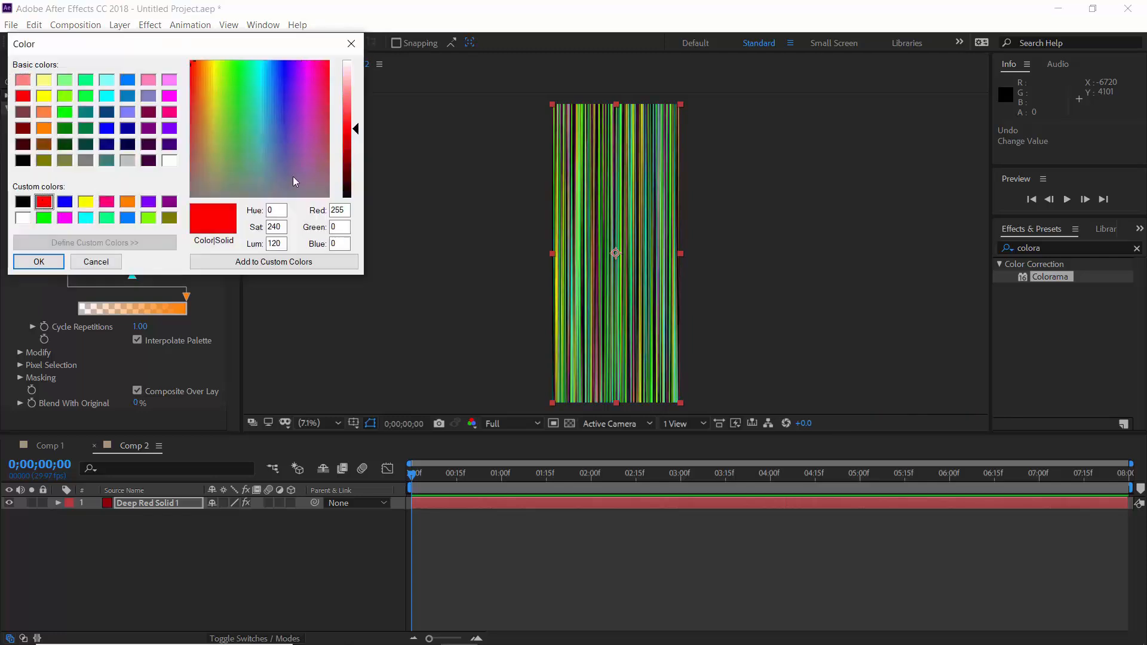
pyautogui.moveTo(356, 131); pyautogui.dragTo(354, 144)
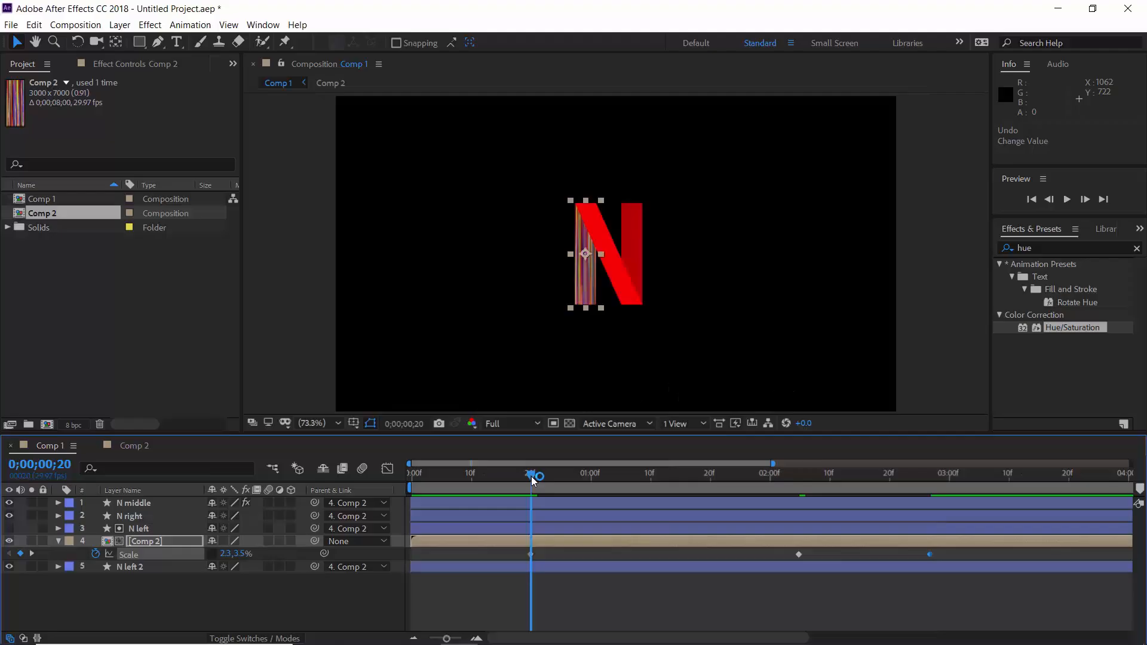
# Step: Scrub Comp 1 from 0;00;00;20 to 0;00;02;27 to review the scaling of the streaked N logo
pyautogui.moveTo(532, 475); pyautogui.dragTo(932, 485)
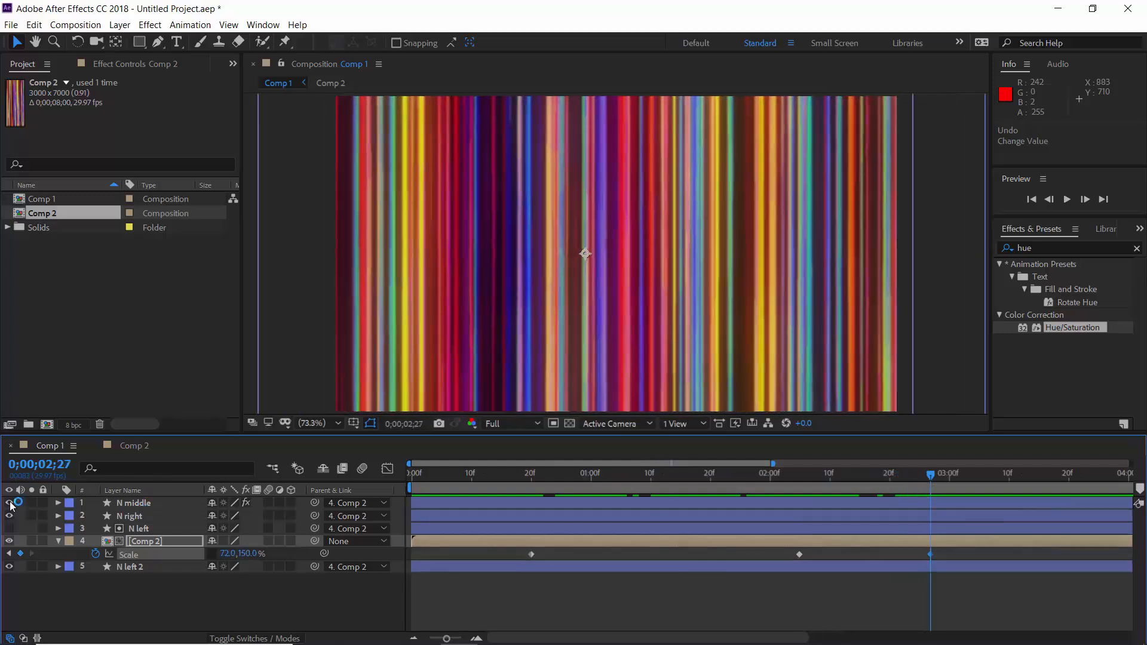
# Step: Hide the N middle and N right layers in Comp 1 and scrub from 0;00;02;05 to 0;00;02;10 to review Comp 2's scaling
pyautogui.moveTo(9, 502); pyautogui.dragTo(9, 515)
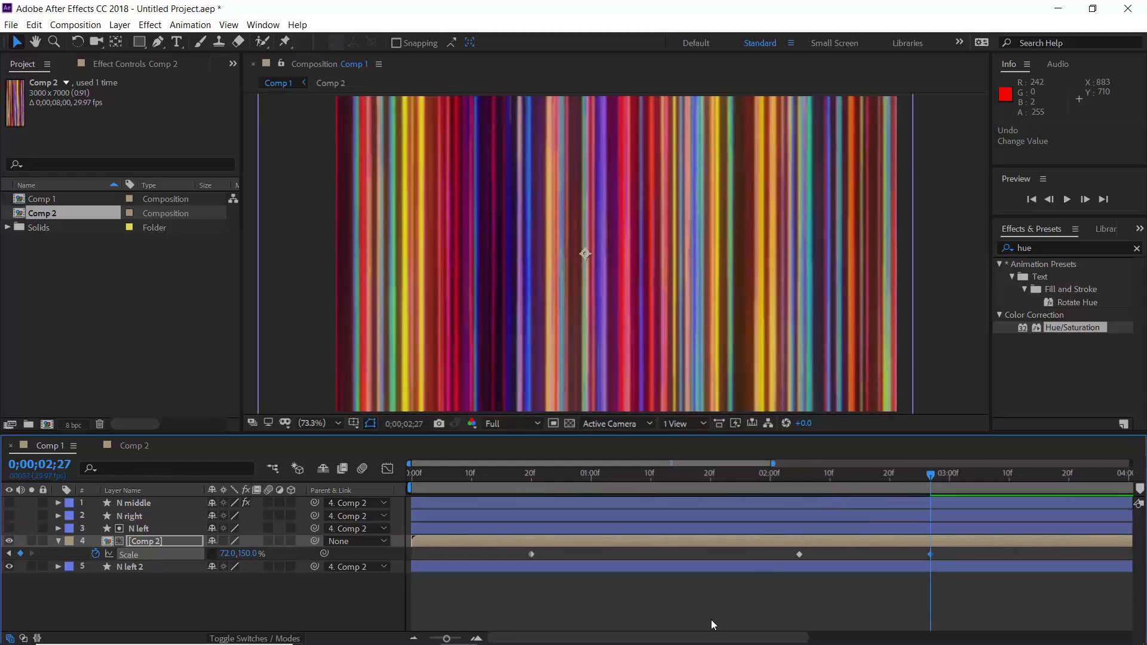
pyautogui.moveTo(712, 638); pyautogui.dragTo(752, 634)
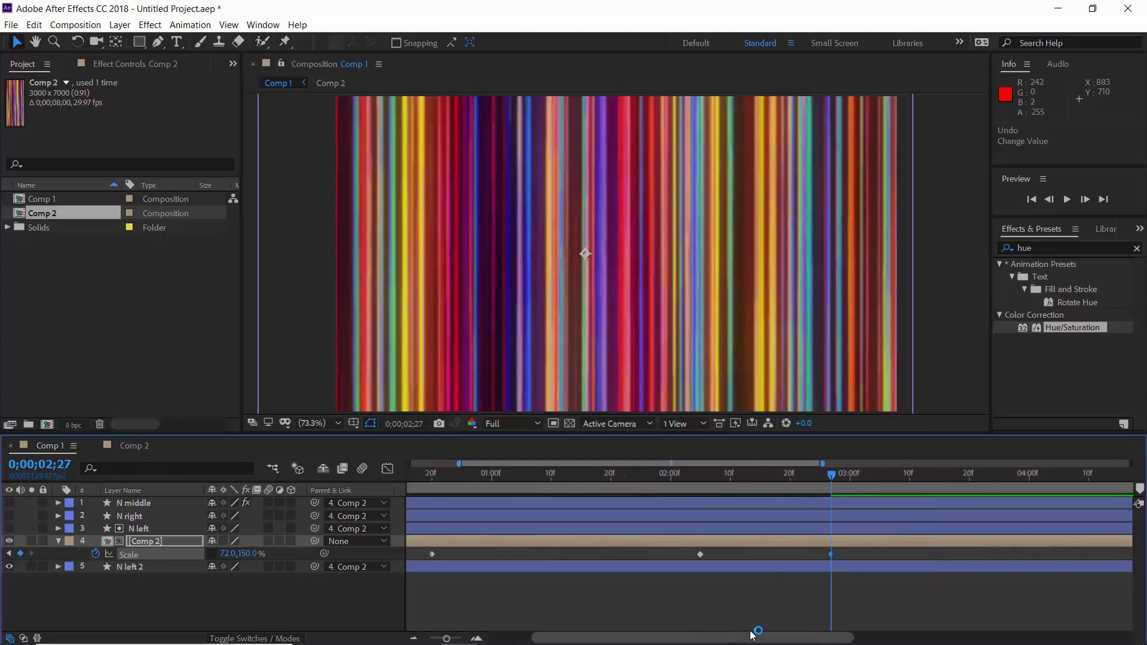
pyautogui.click(700, 476)
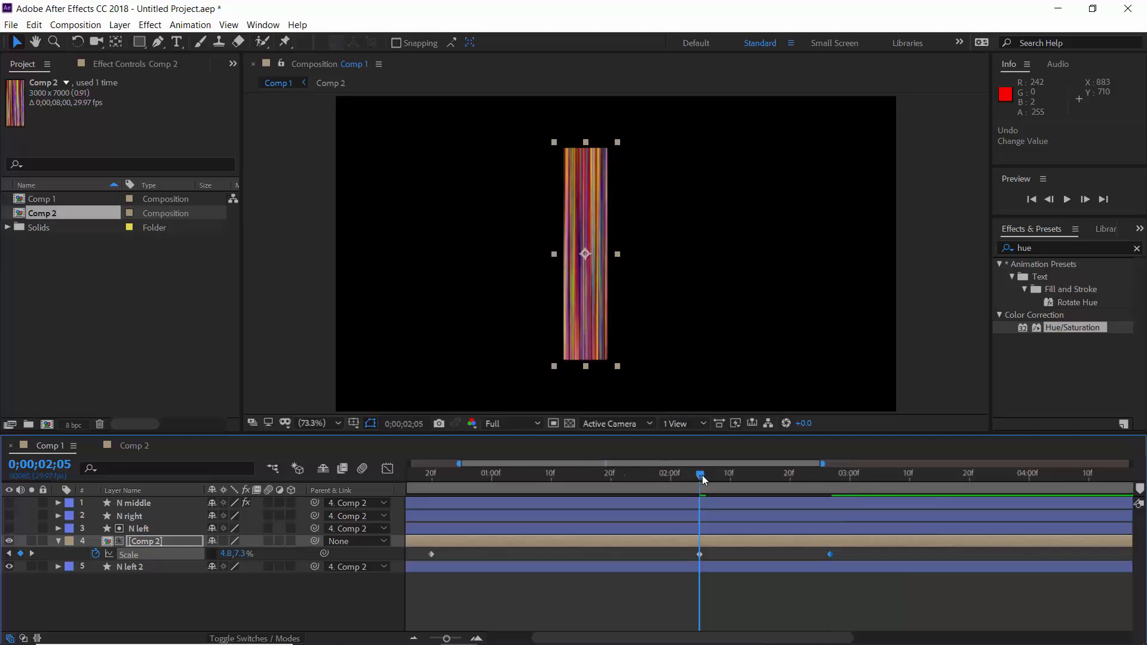
pyautogui.moveTo(702, 476); pyautogui.dragTo(732, 478)
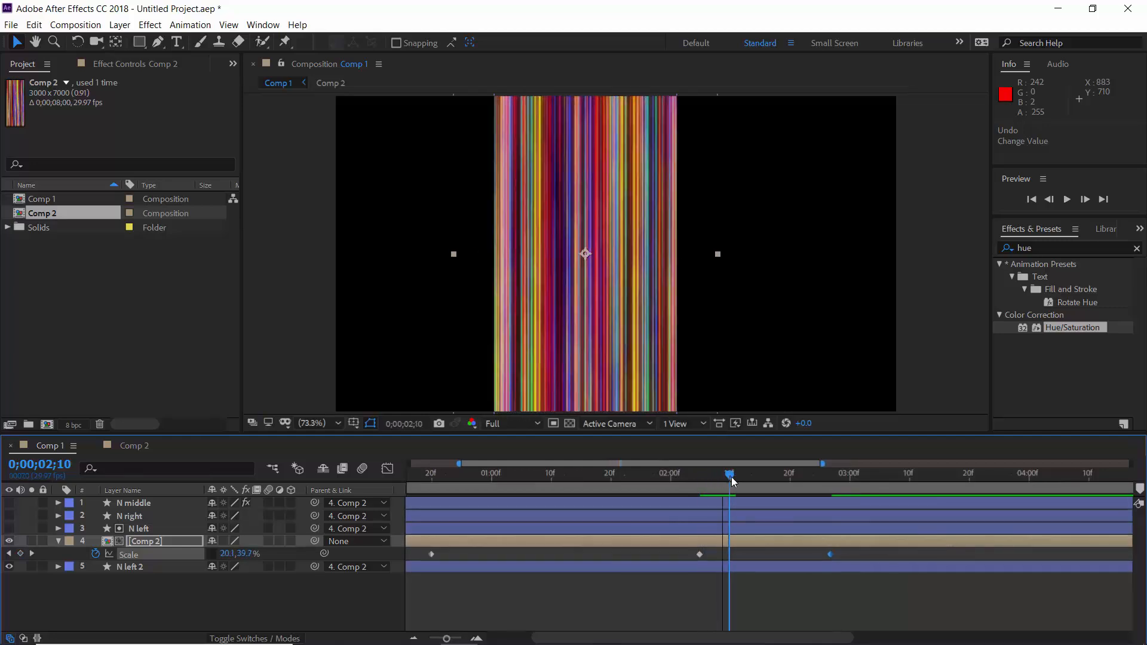
# Step: In Comp 2, start keyframing the Scale Width of Deep Red Solid 1's Fractal Noise effect at 0;00;02;10
pyautogui.click(118, 445)
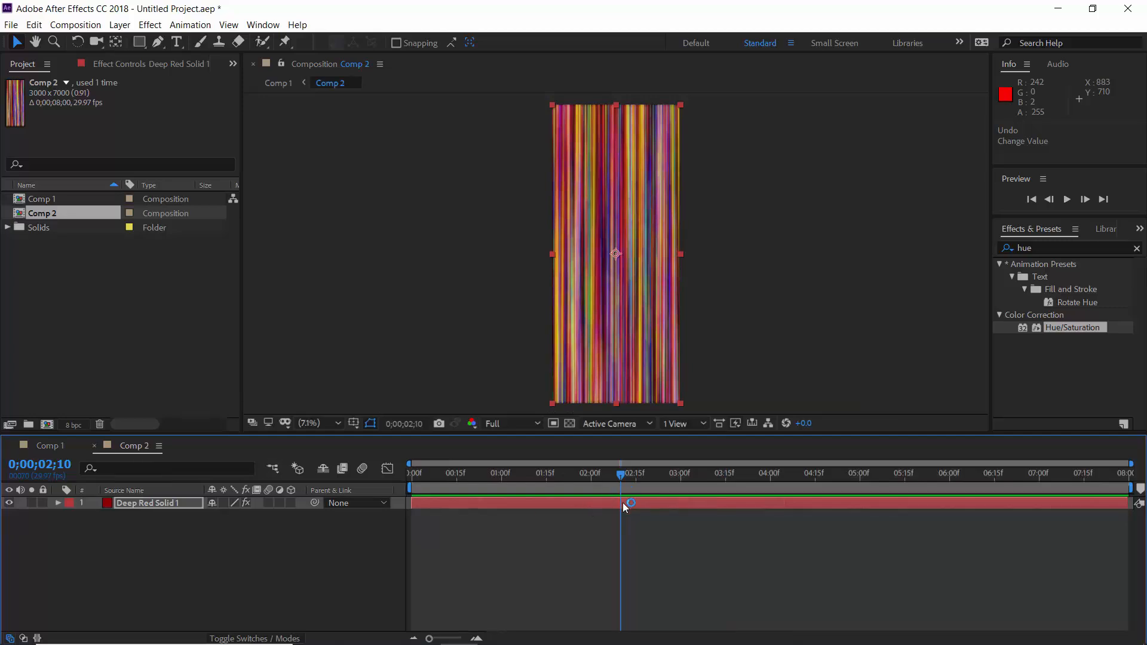
pyautogui.press('=')
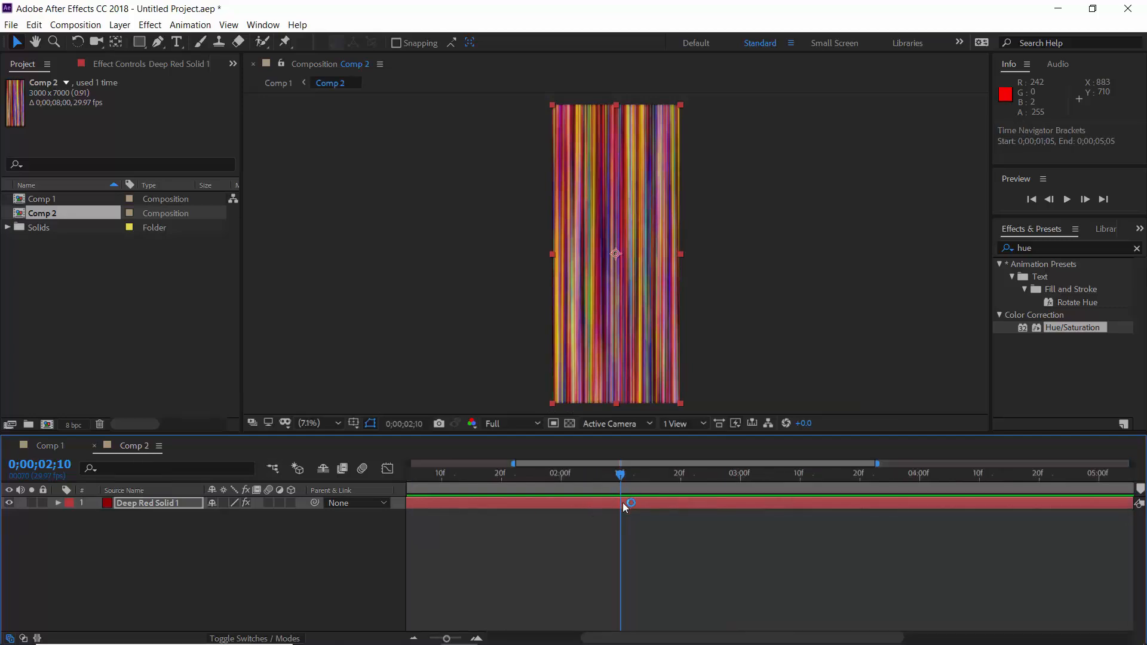
pyautogui.click(199, 507)
pyautogui.click(128, 63)
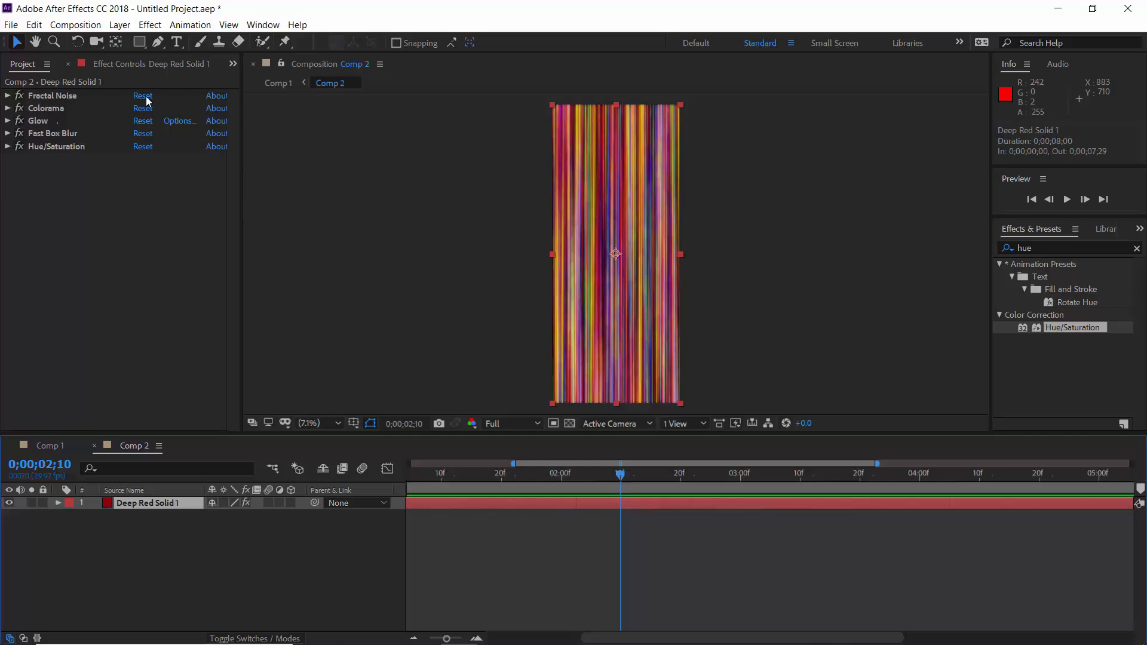
pyautogui.click(8, 95)
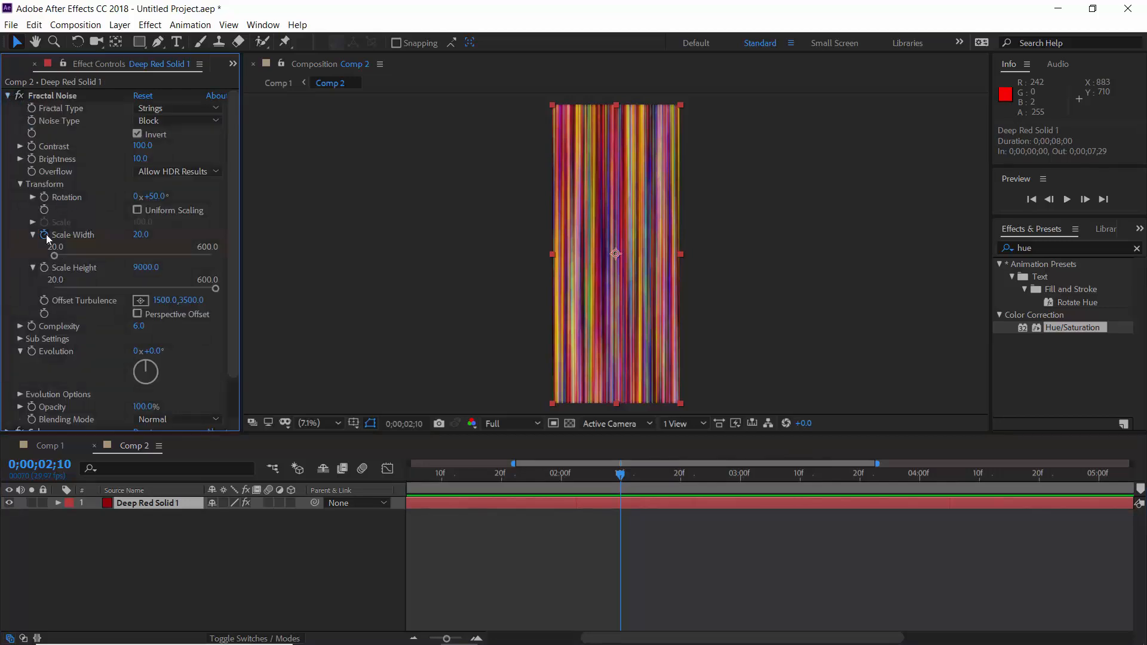
# Step: Add a second Fractal Noise Scale Width keyframe at 0;00;03;10 with a value of 40
pyautogui.click(799, 489)
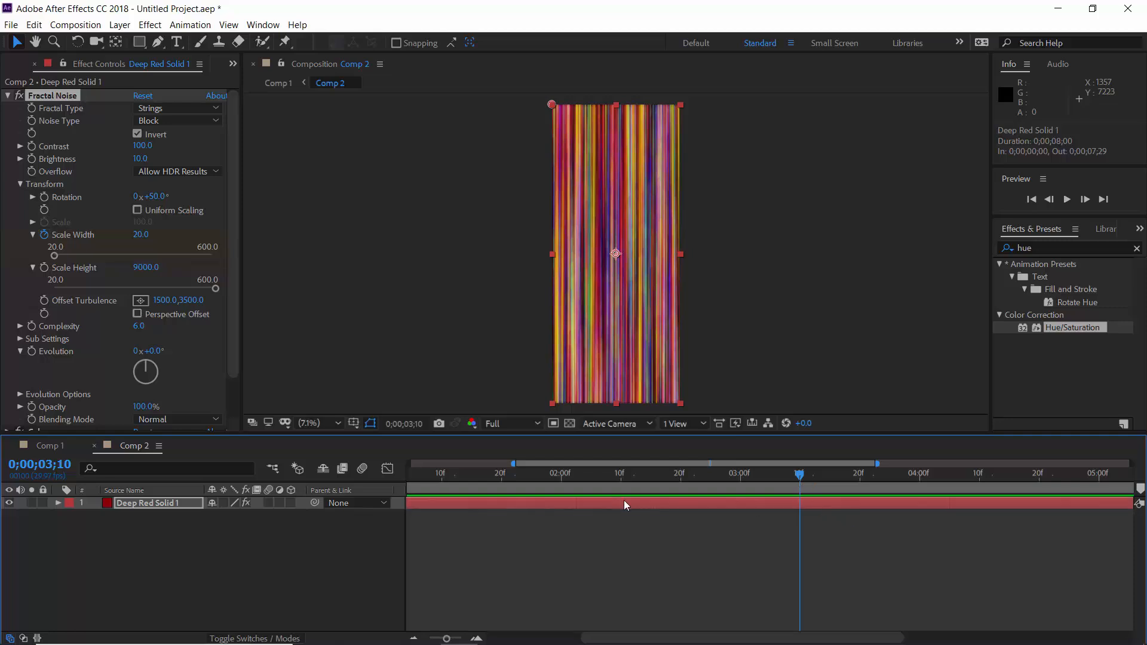
pyautogui.click(140, 235)
pyautogui.write('4')
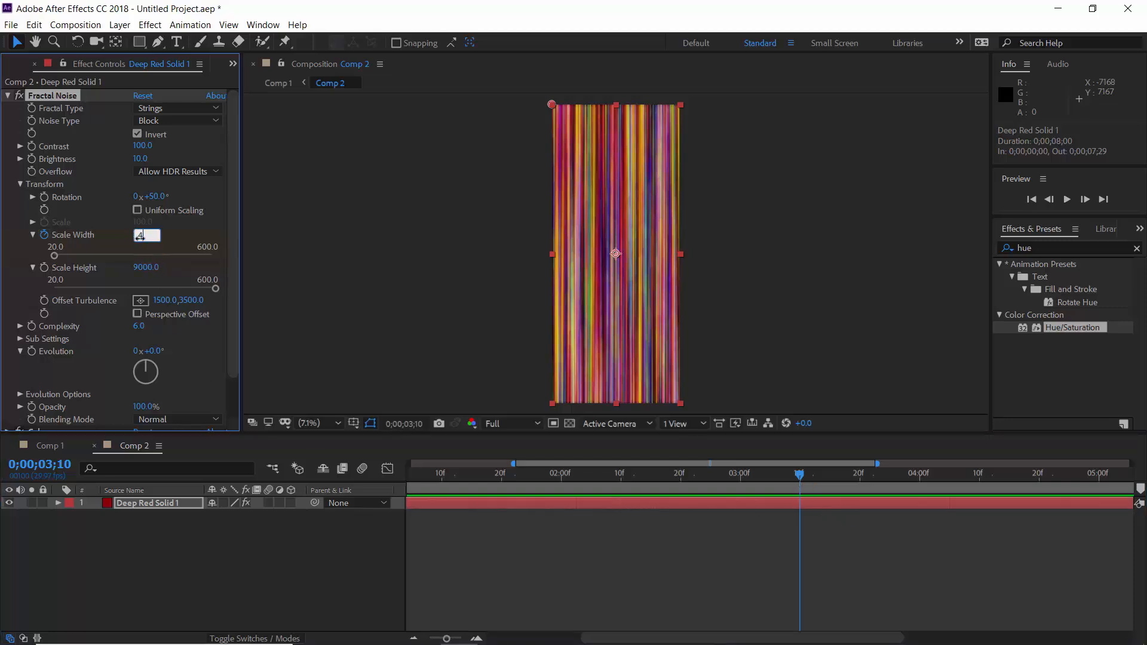
pyautogui.write('0')
pyautogui.press('Return')
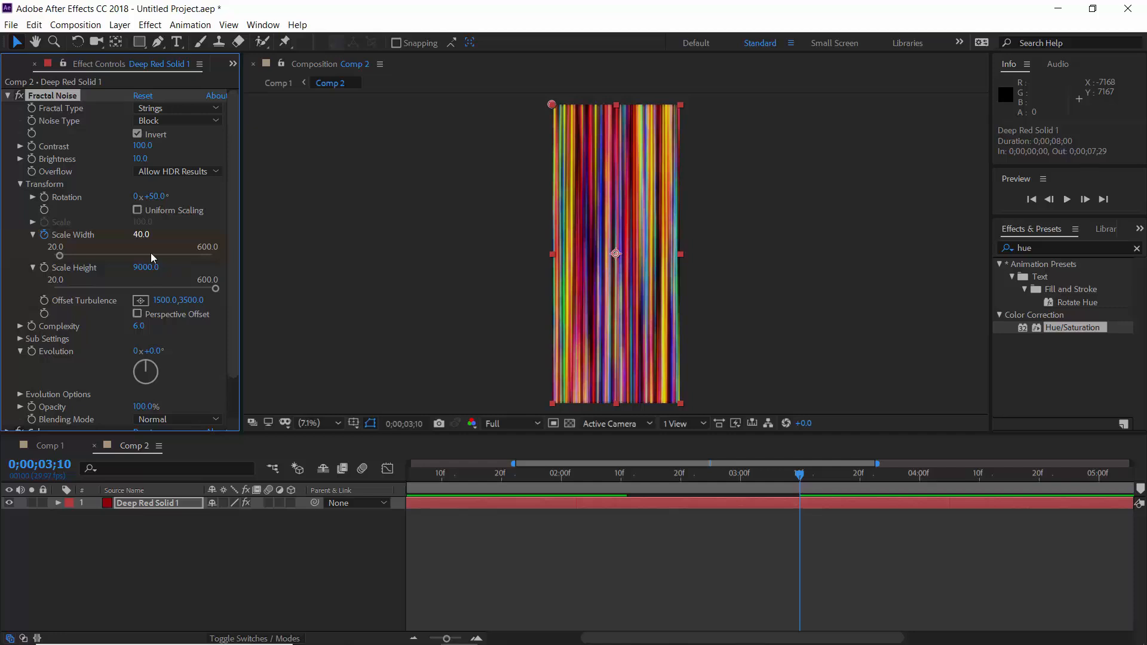
# Step: Return to Comp 1 and scrub from 0;00;02;05 to 0;00;02;27 to review the widening streaks
pyautogui.click(53, 444)
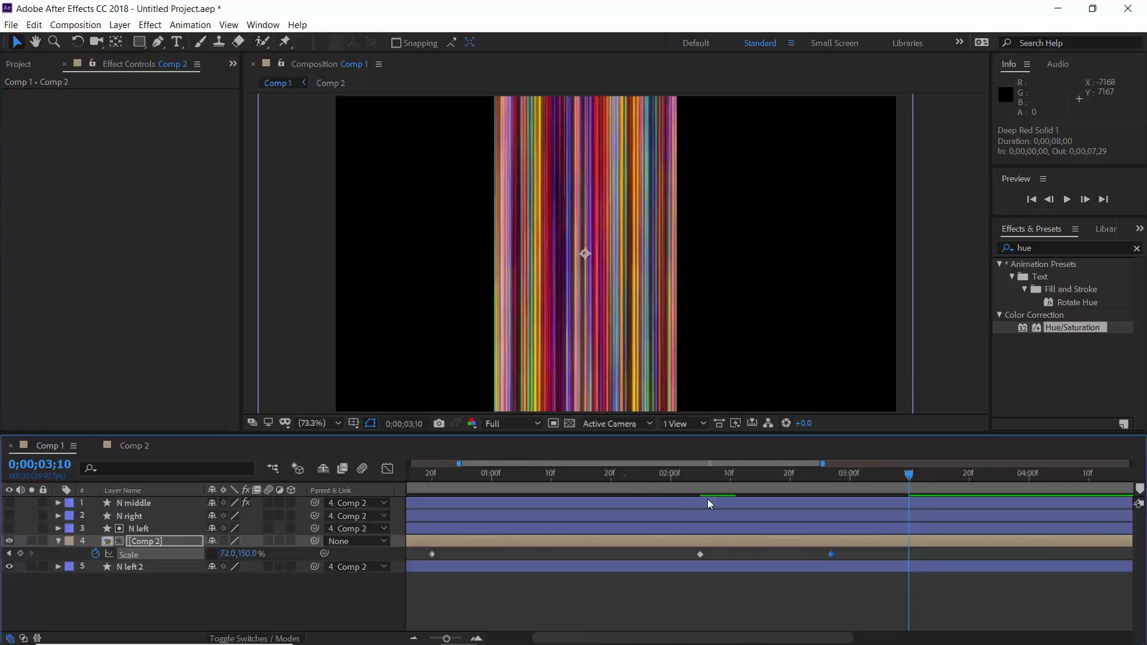
pyautogui.moveTo(701, 477); pyautogui.dragTo(830, 475)
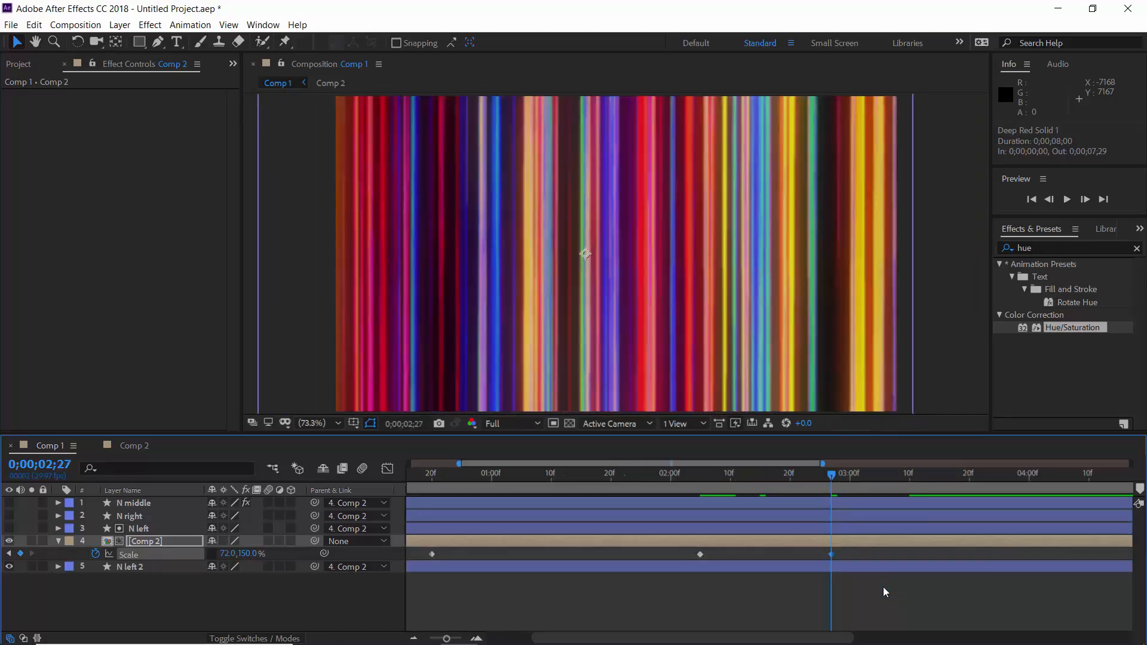